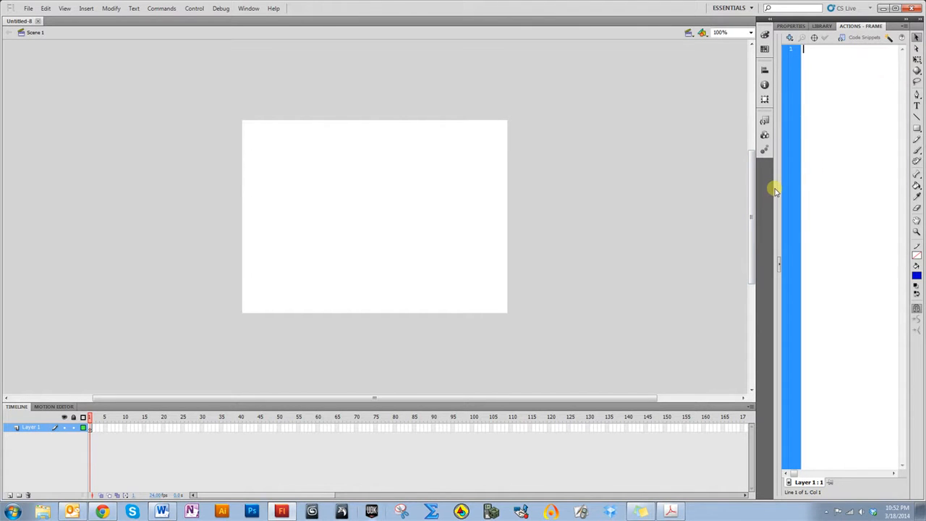
Widen the Actions panel and set the stage zoom to Fit in Window
drag(775, 189, 553, 190)
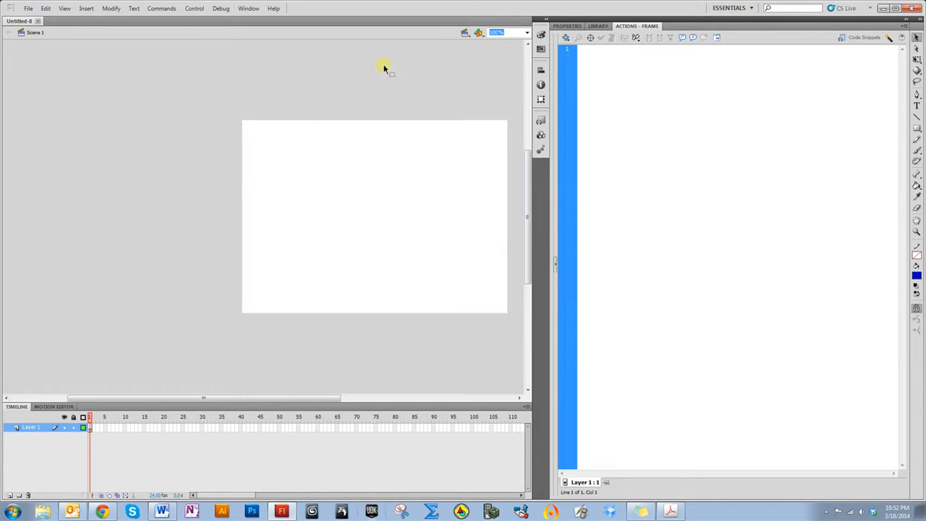
click(527, 33)
click(503, 42)
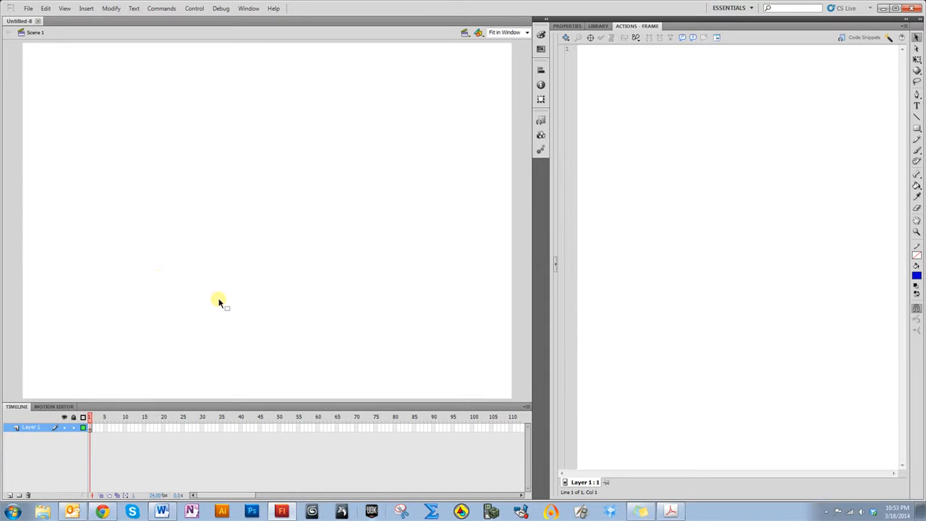
Rename Layer 1 as buttons
double_click(31, 429)
key(Return)
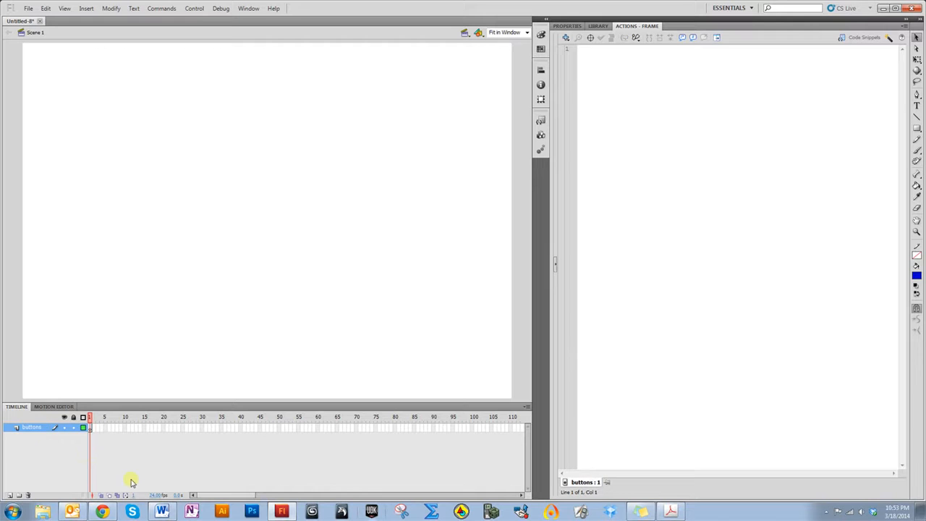
Add a new layer and name it text
click(11, 496)
double_click(23, 429)
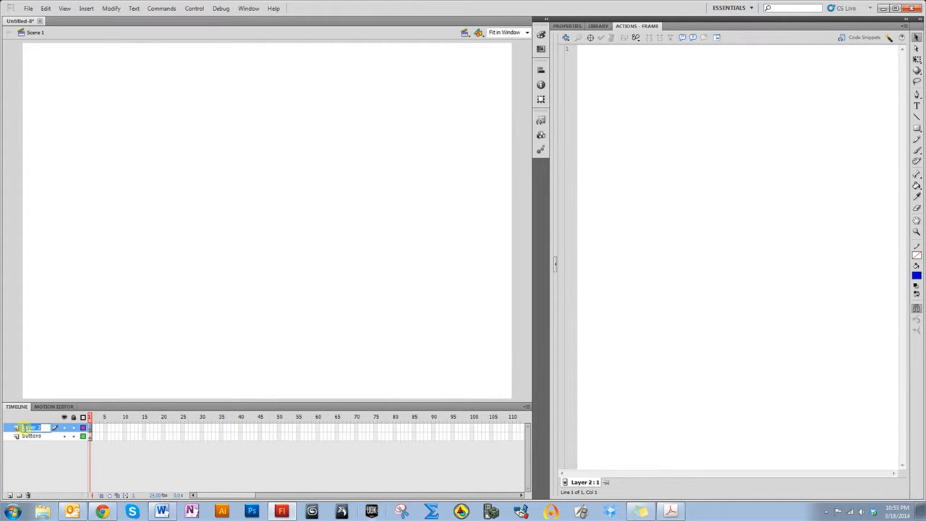
text(text)
key(Return)
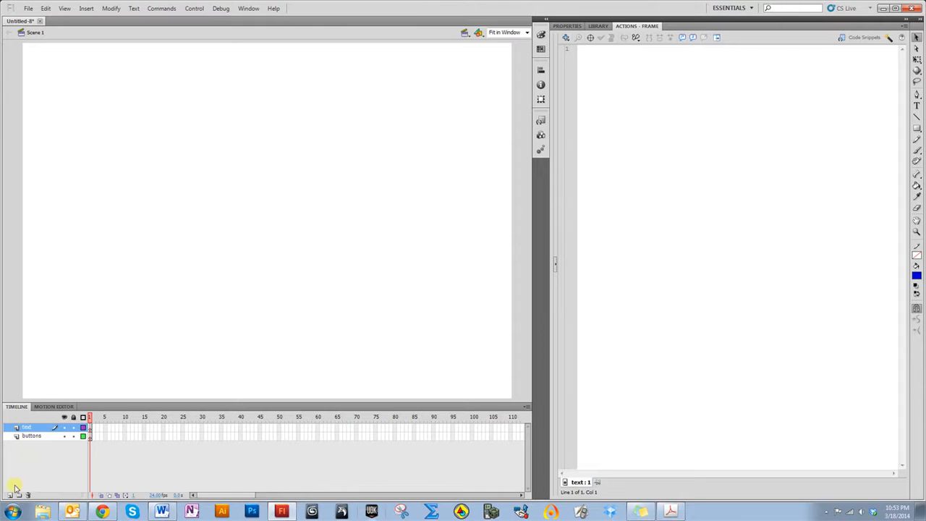
Add another layer and name it actions
click(9, 495)
double_click(27, 428)
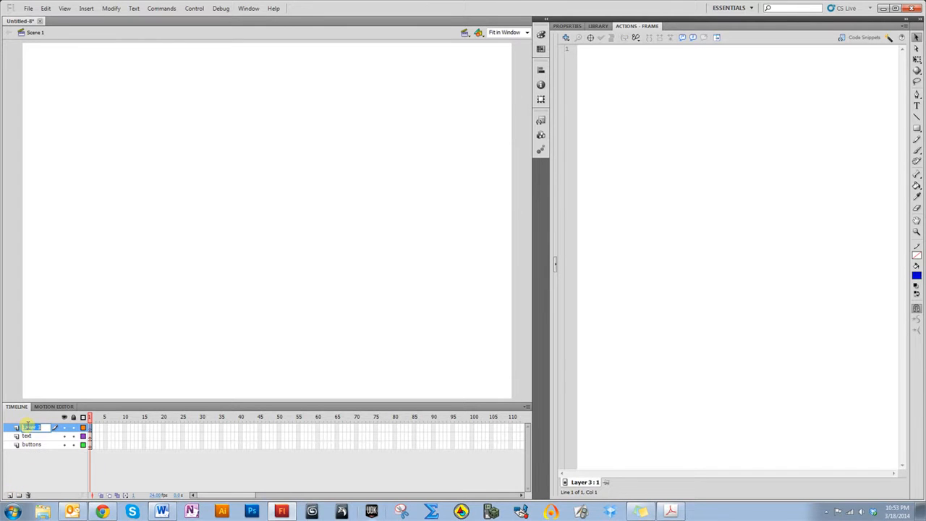
text(actions)
key(Return)
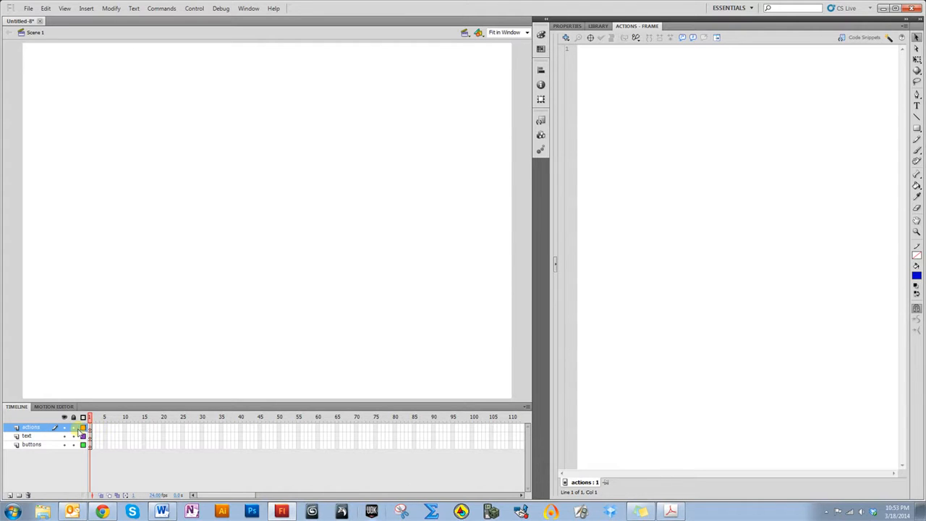
Add a fourth layer and name it labels
click(10, 495)
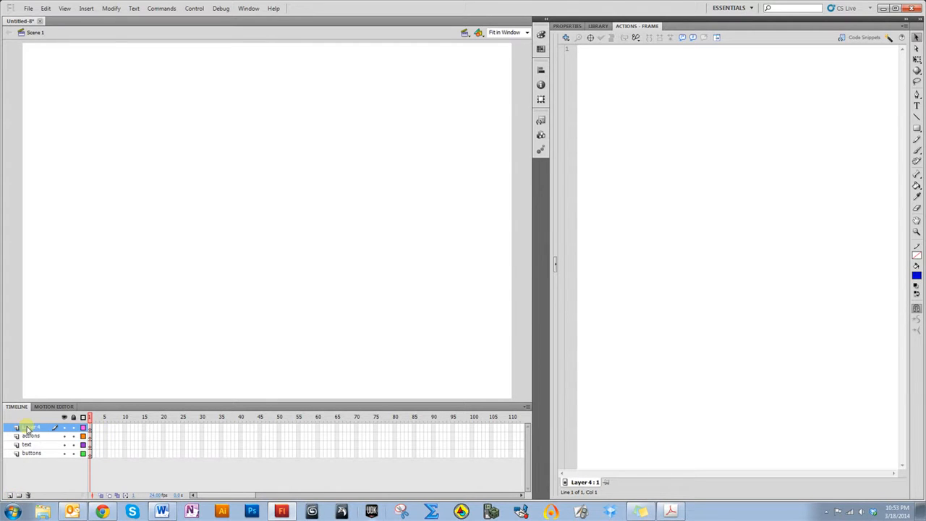
double_click(32, 428)
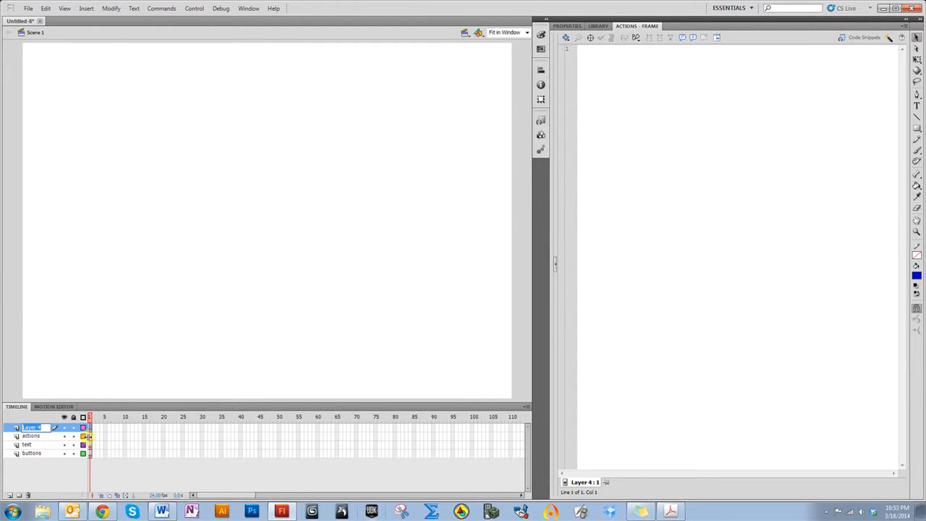
text(labels)
key(Return)
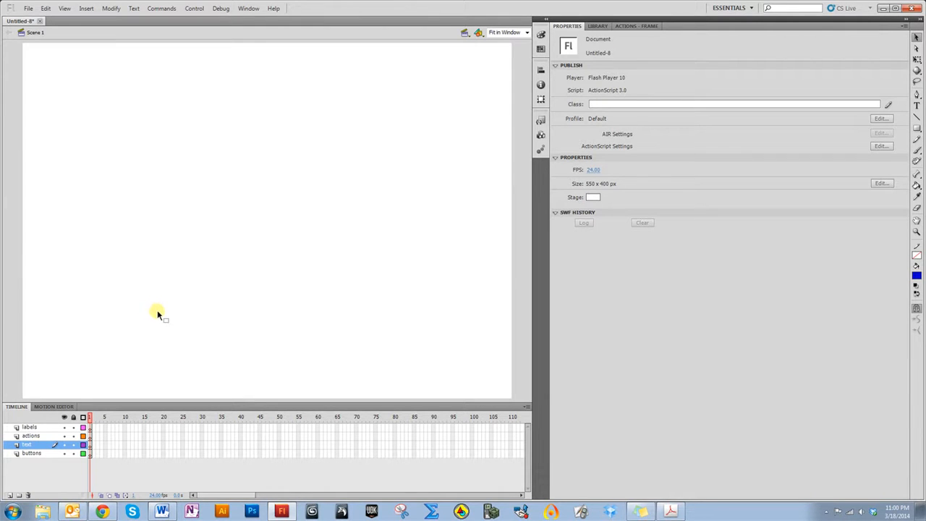
Lock the labels, actions and buttons layers, leaving the text layer editable
click(917, 106)
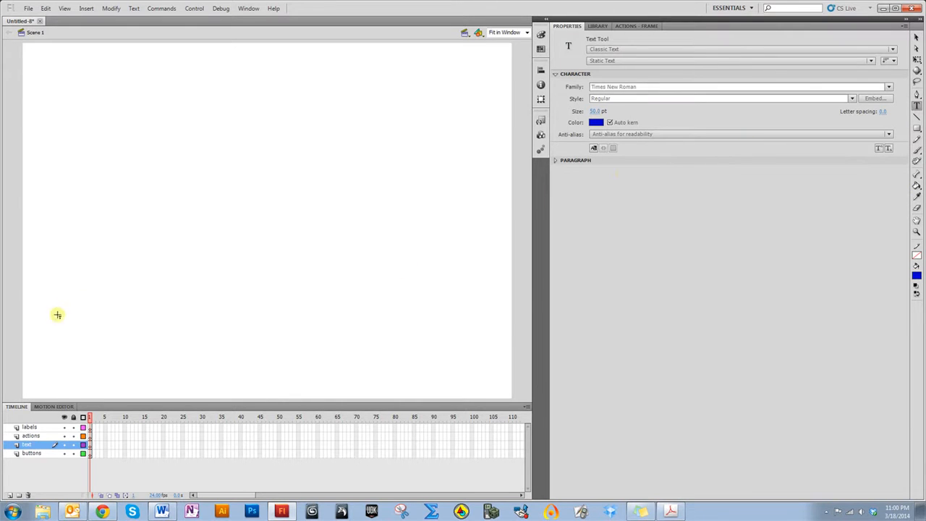
click(73, 427)
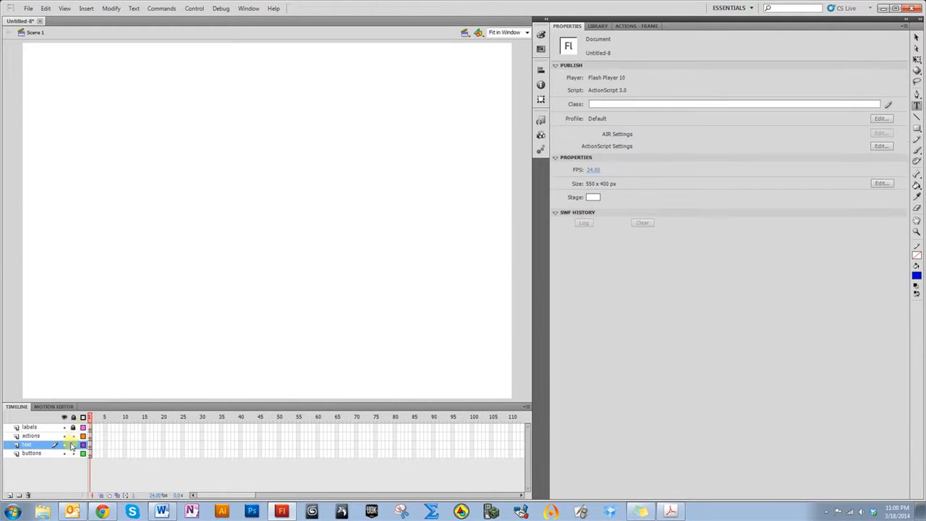
click(73, 436)
click(73, 453)
Write the text "Let's explore buttons!" on the stage in frame 1 of the text layer
click(143, 157)
text(L)
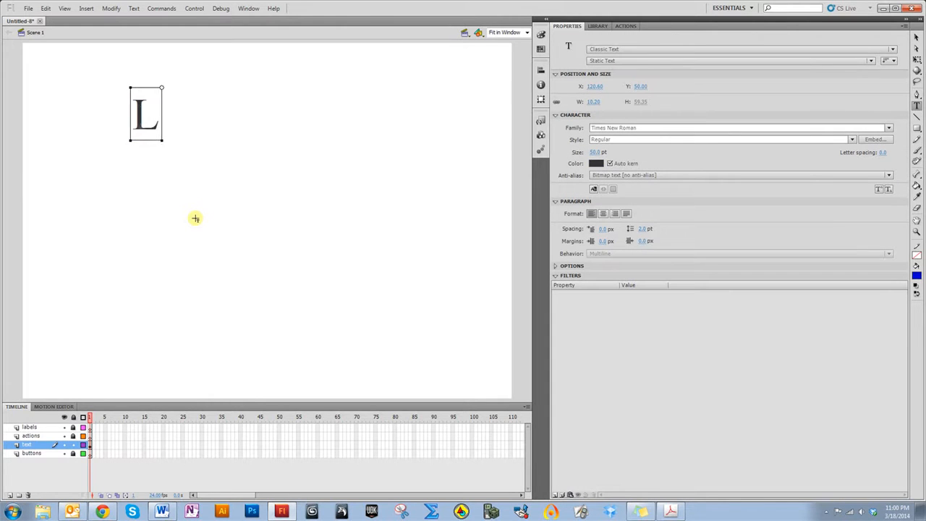
text(et's explre)
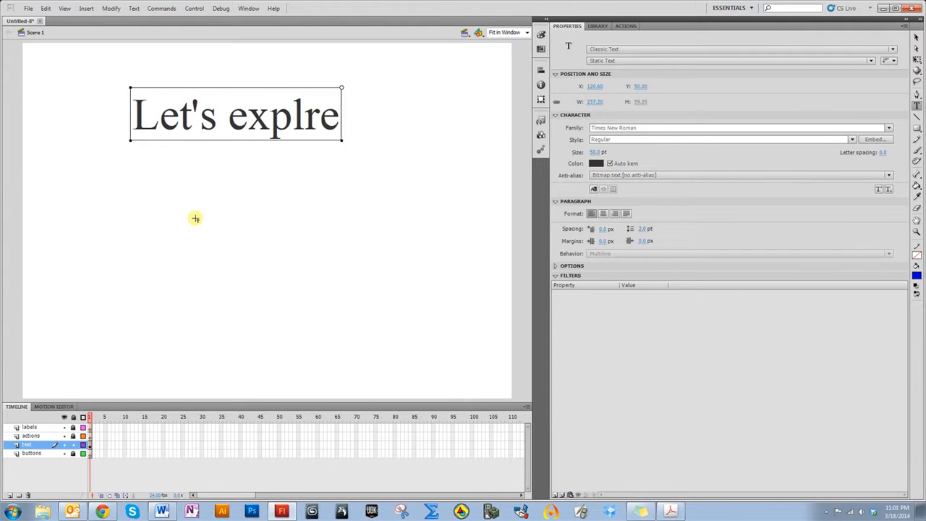
key(BackSpace)
text(or)
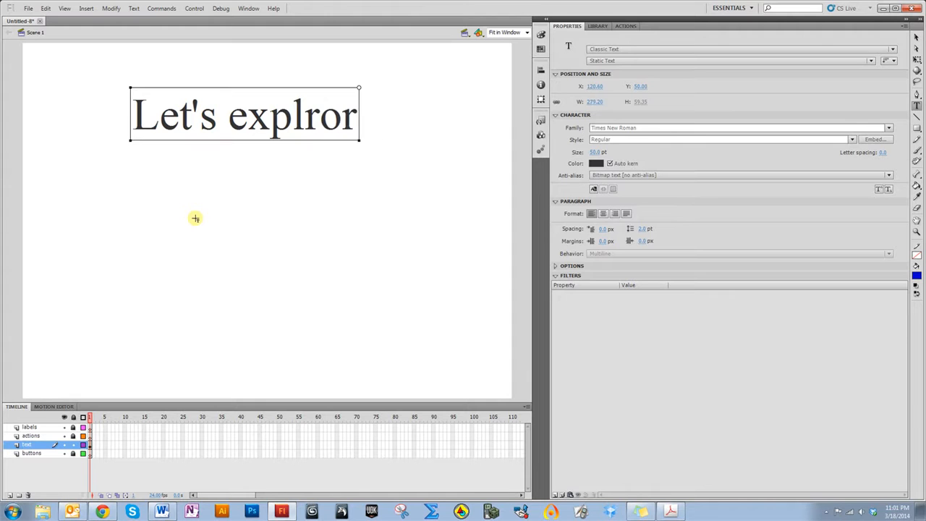
key(BackSpace)
key(BackSpace)
key(BackSpace)
text(ore buttons!)
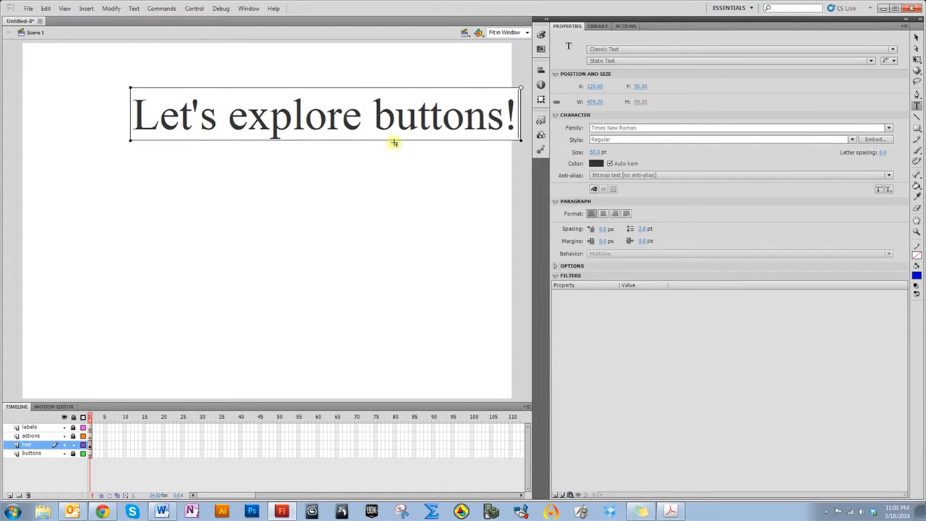
Move the "Let's explore buttons!" text toward the top centre of the stage
click(917, 36)
drag(351, 145, 302, 123)
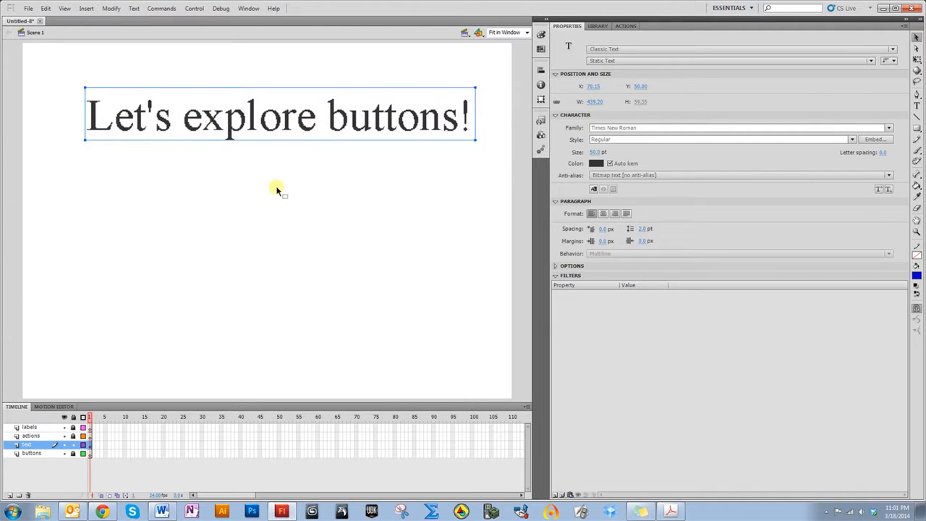
click(265, 308)
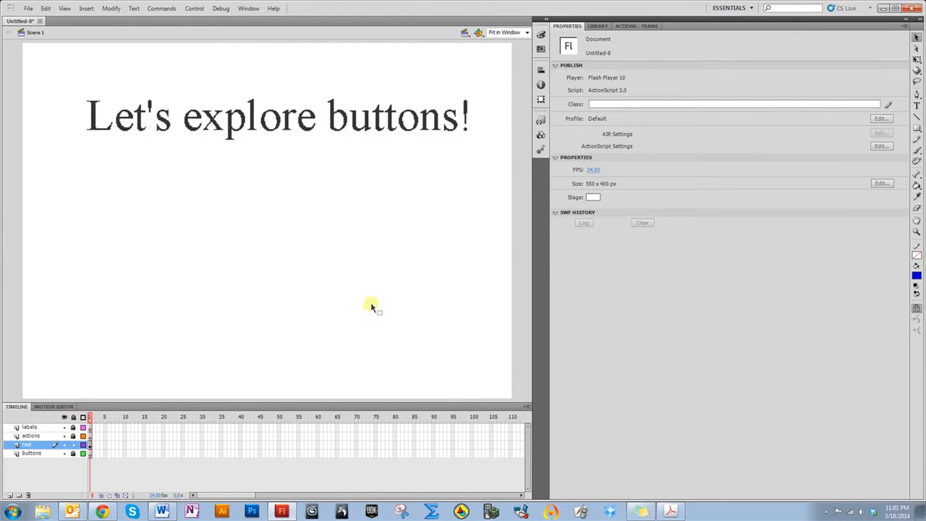
Insert blank keyframes at frame 2 and step between frames 1 and 2
right_click(93, 459)
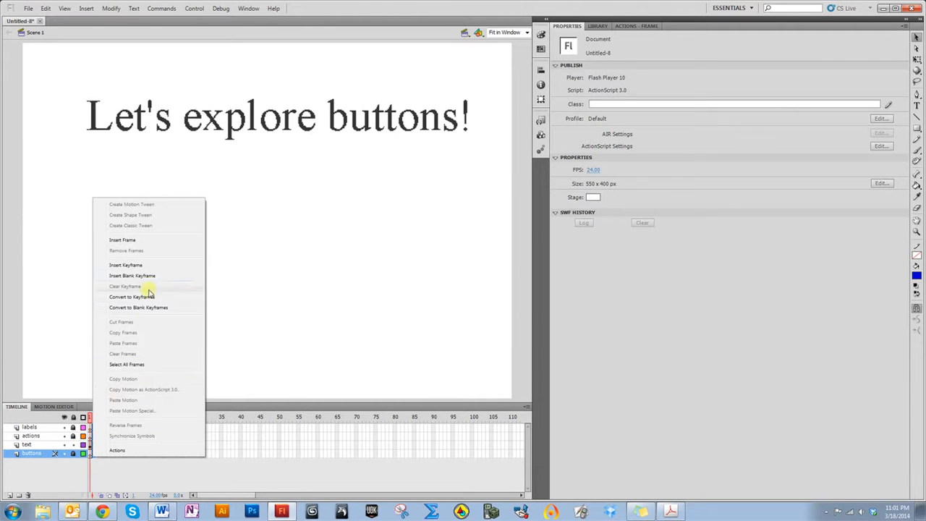
click(153, 277)
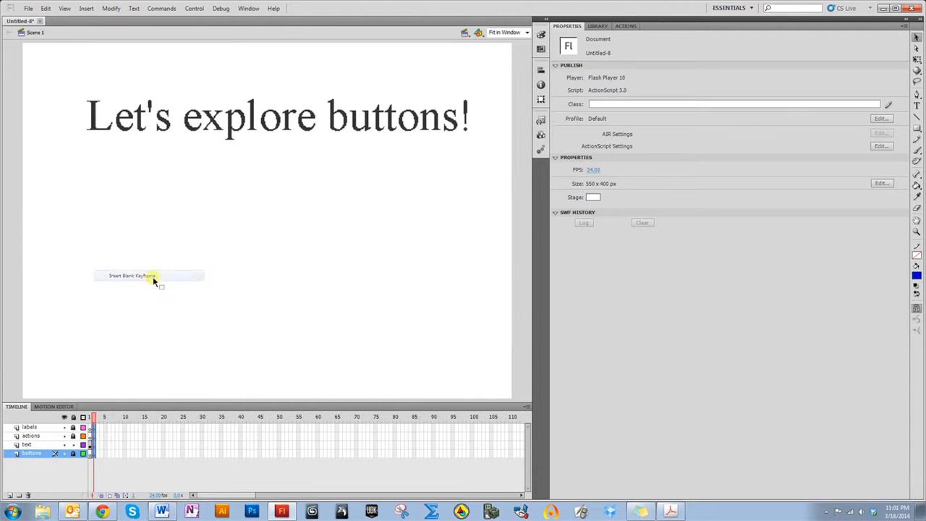
click(89, 418)
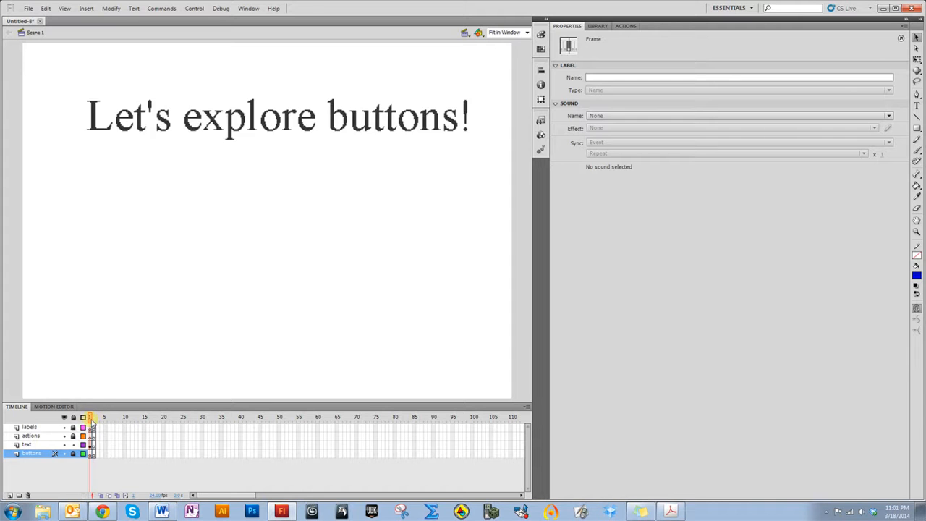
click(92, 418)
Write "We stopped here" on the stage in frame 2 of the text layer
click(92, 445)
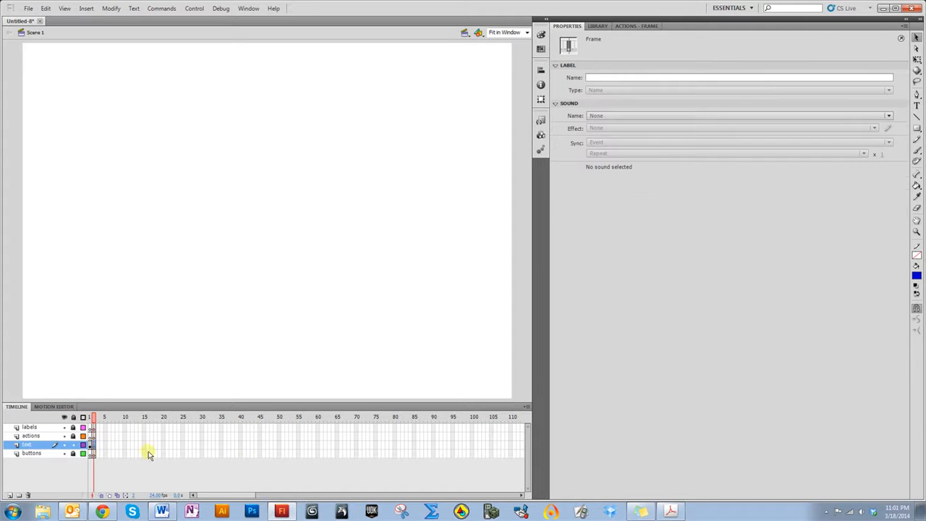
click(917, 105)
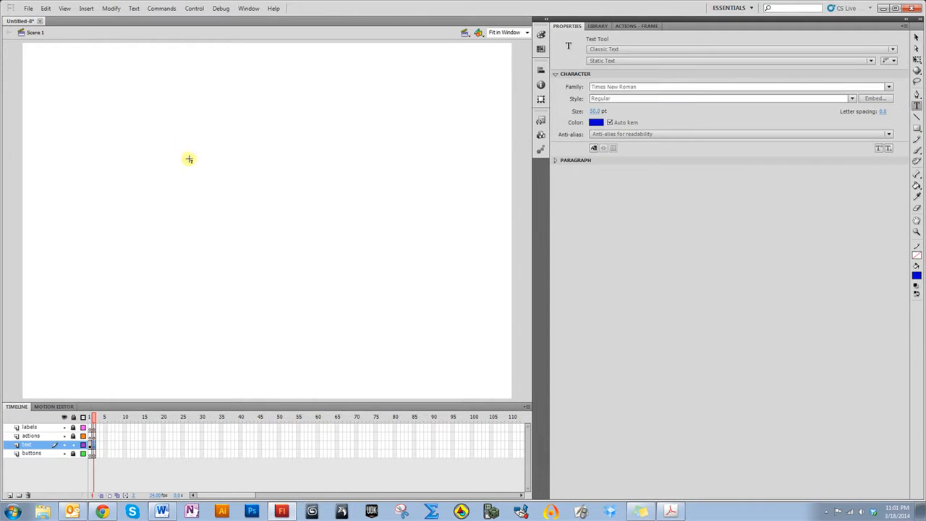
click(134, 133)
text(We sto)
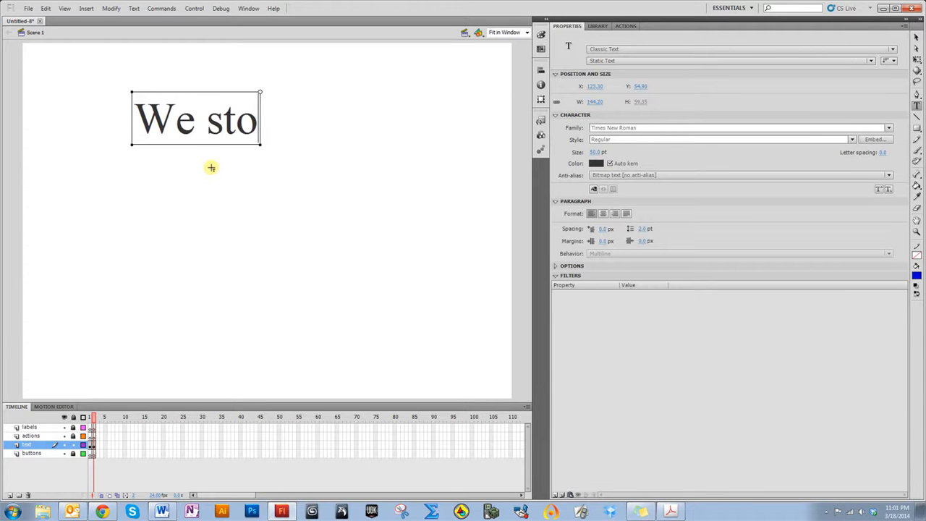
text(pped here)
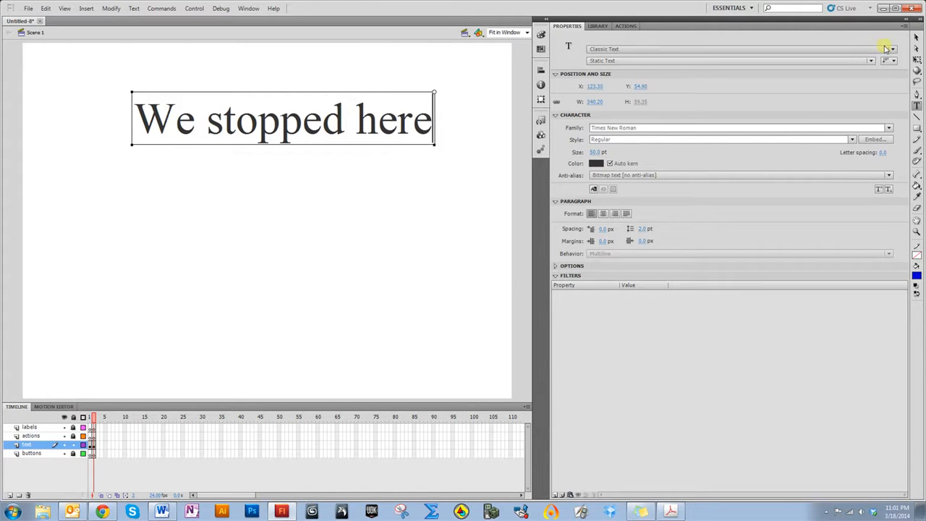
Move the "We stopped here" text to the top centre of the stage
click(917, 37)
drag(341, 120, 321, 124)
click(158, 364)
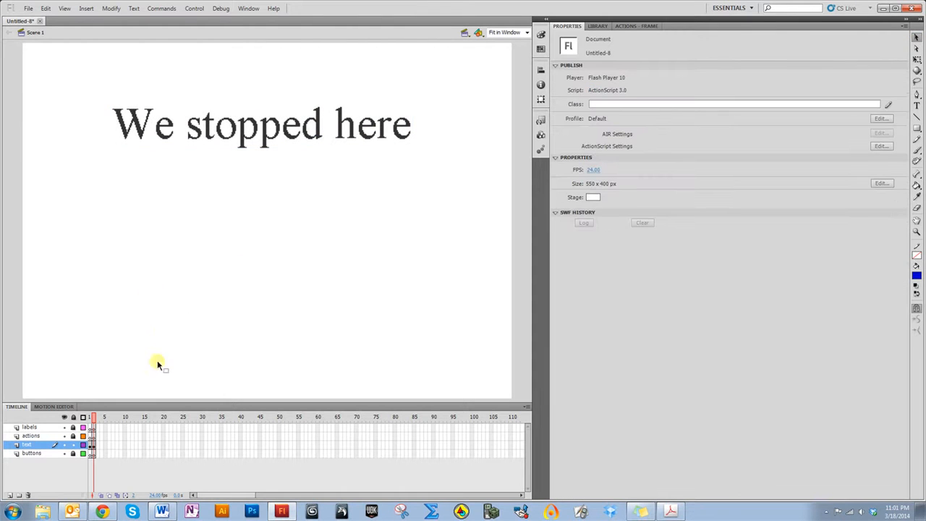
Insert blank keyframes at frame 3
click(100, 454)
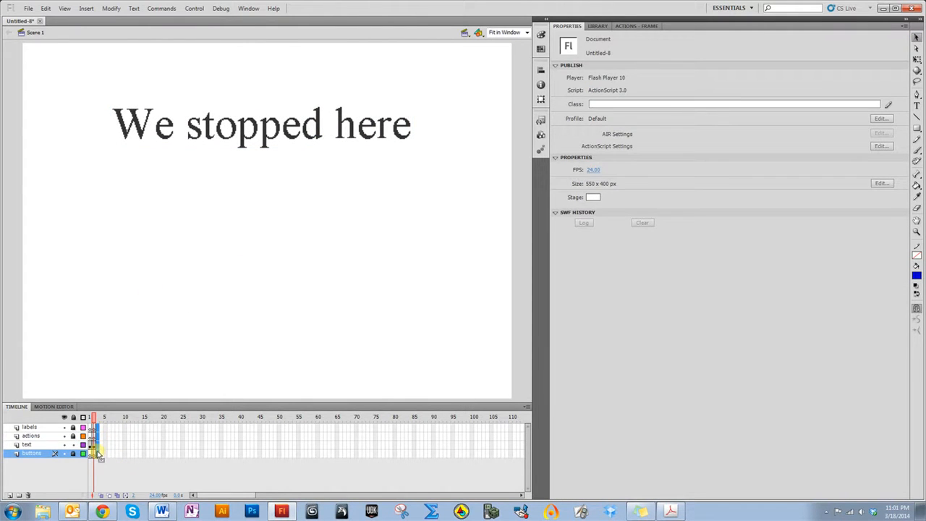
right_click(99, 453)
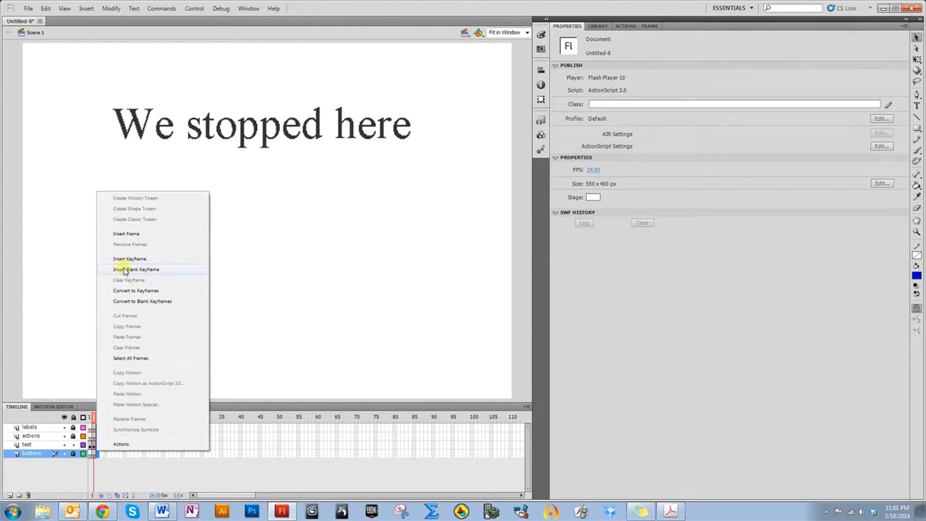
click(129, 270)
Write "Hello!" on the stage in frame 3 of the text layer
click(94, 445)
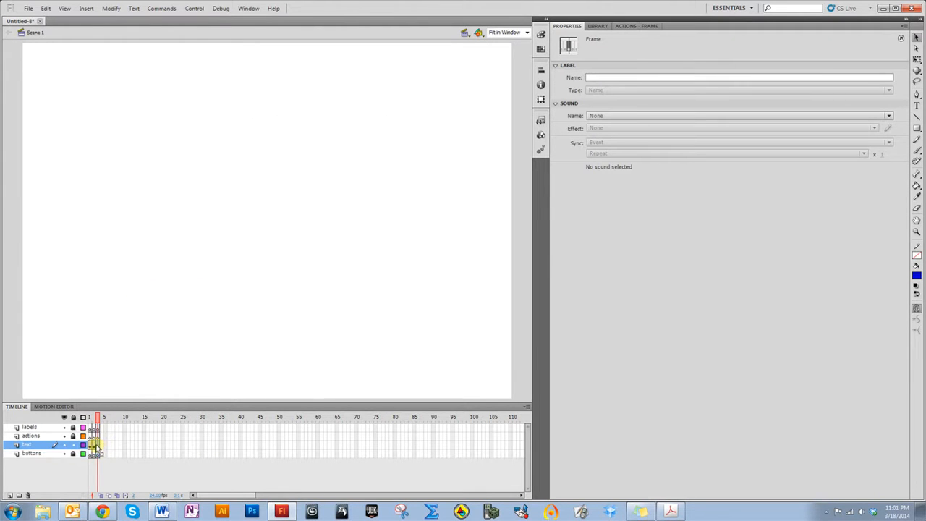
click(917, 105)
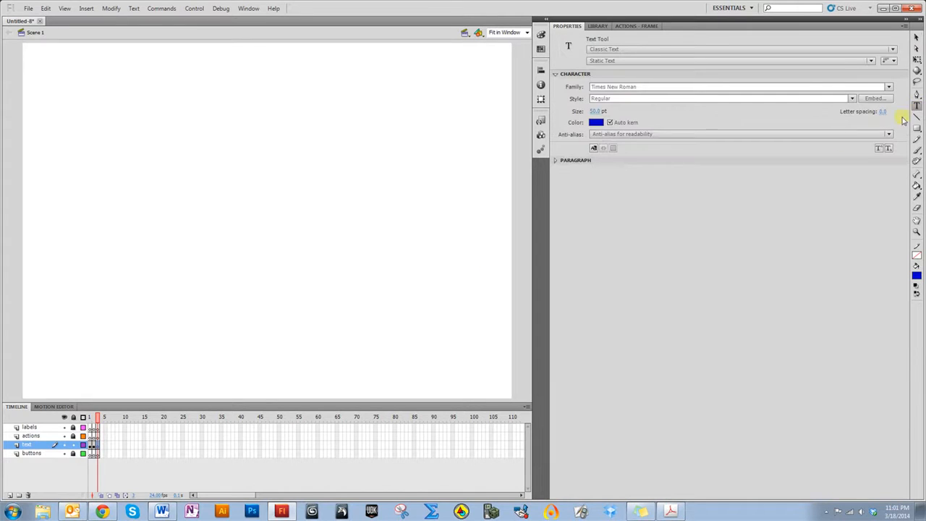
click(167, 142)
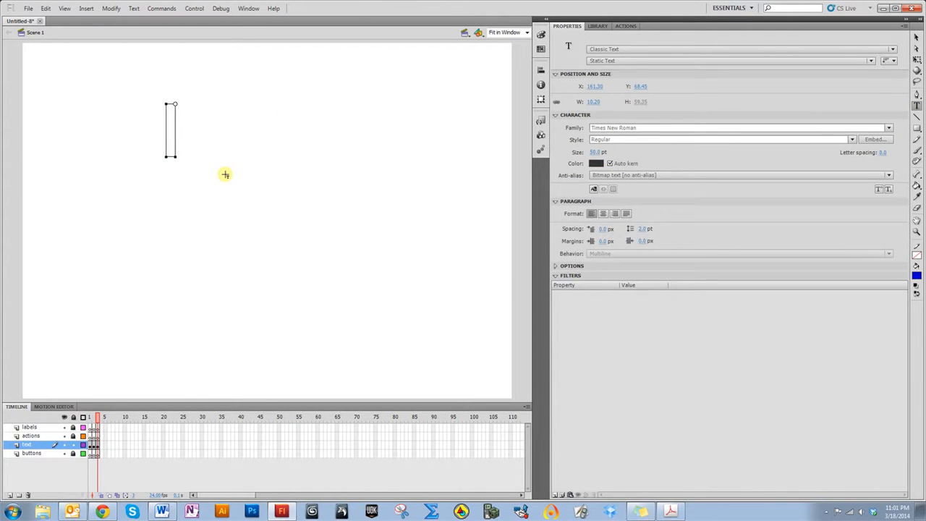
text(Hello!)
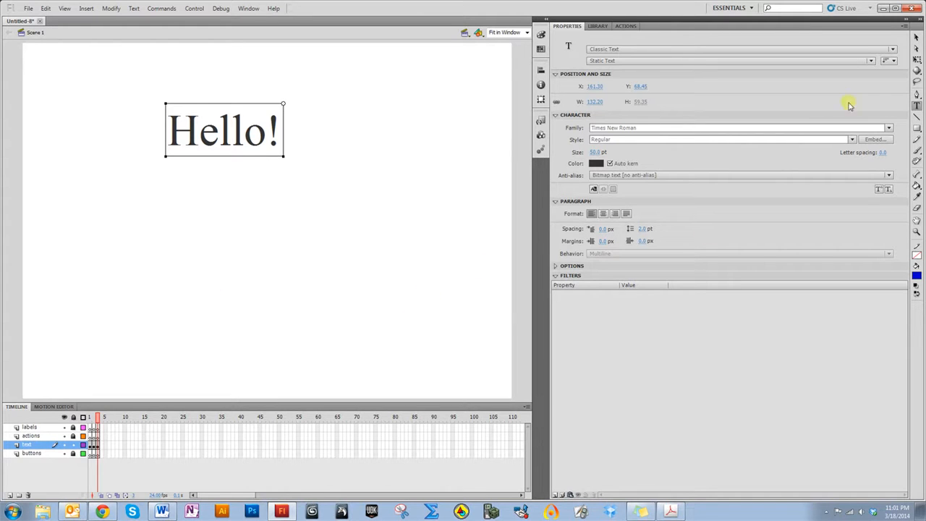
Move the playhead back to frame 1 to review the frames
click(99, 420)
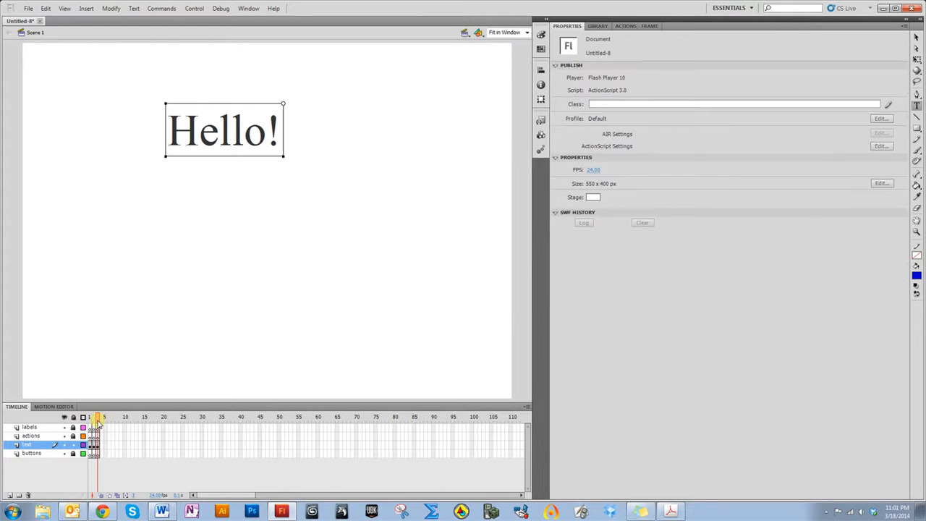
drag(98, 423, 89, 427)
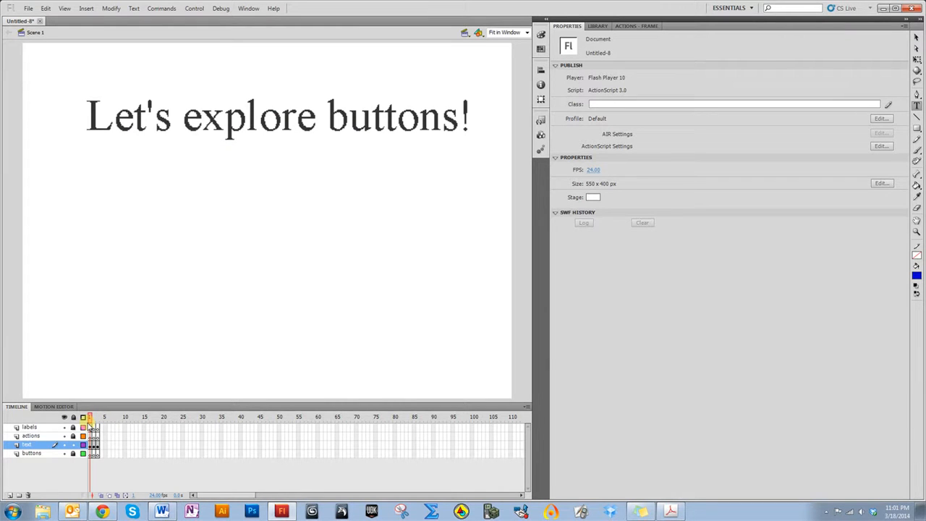
Scrub between frames 1 and 3 and test the movie
drag(89, 427, 98, 427)
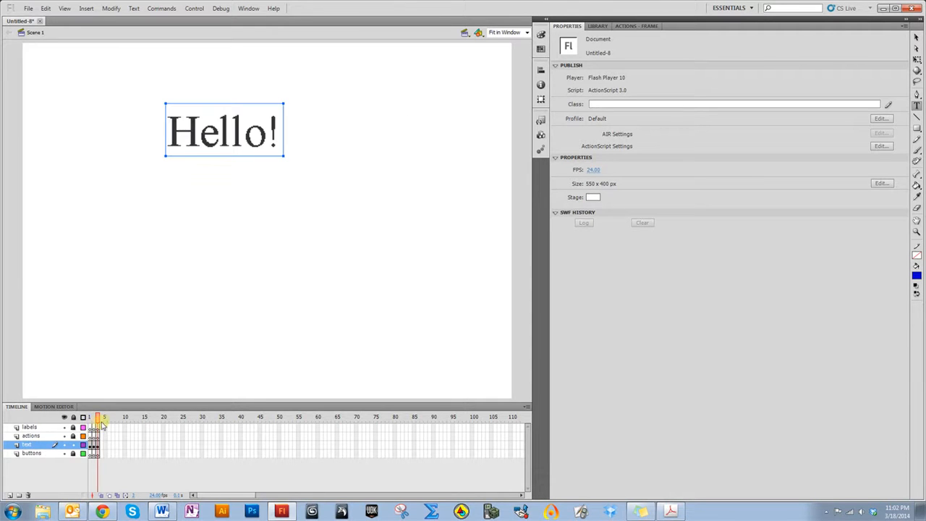
click(174, 424)
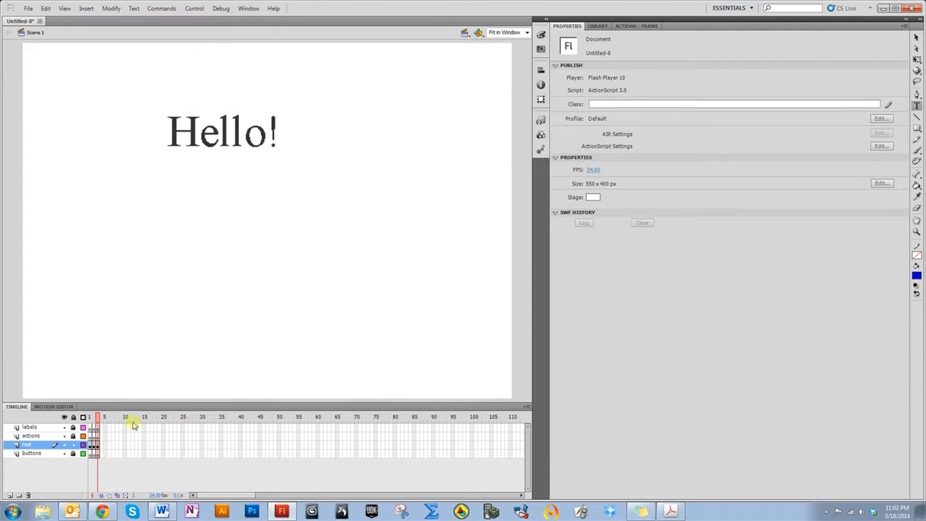
click(91, 424)
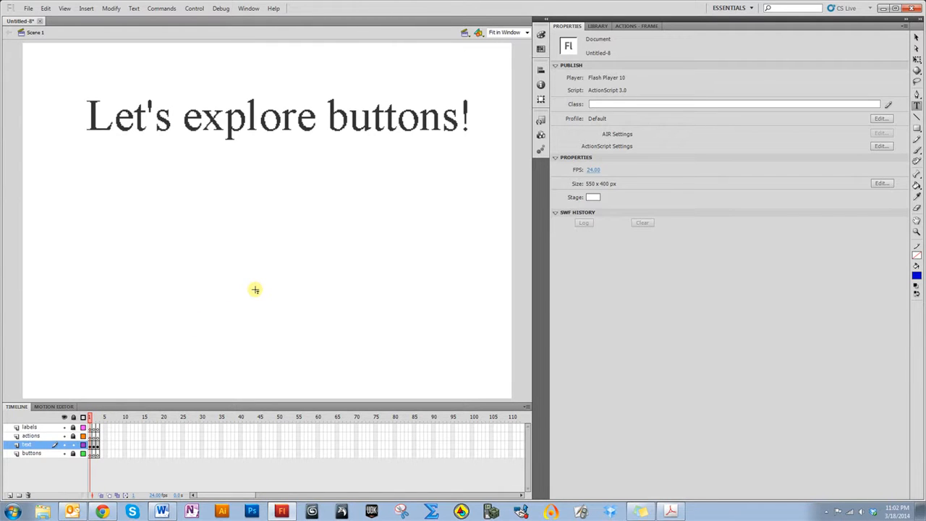
key(ctrl+Return)
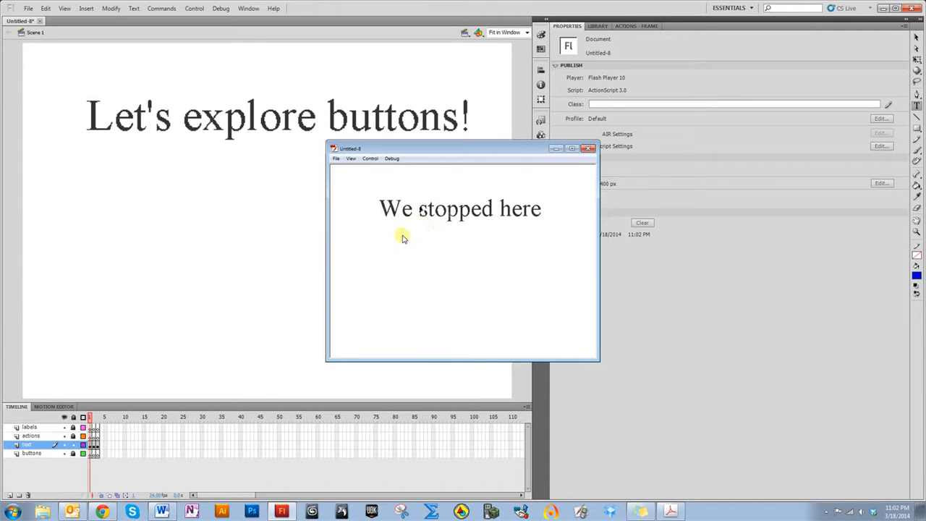
click(588, 149)
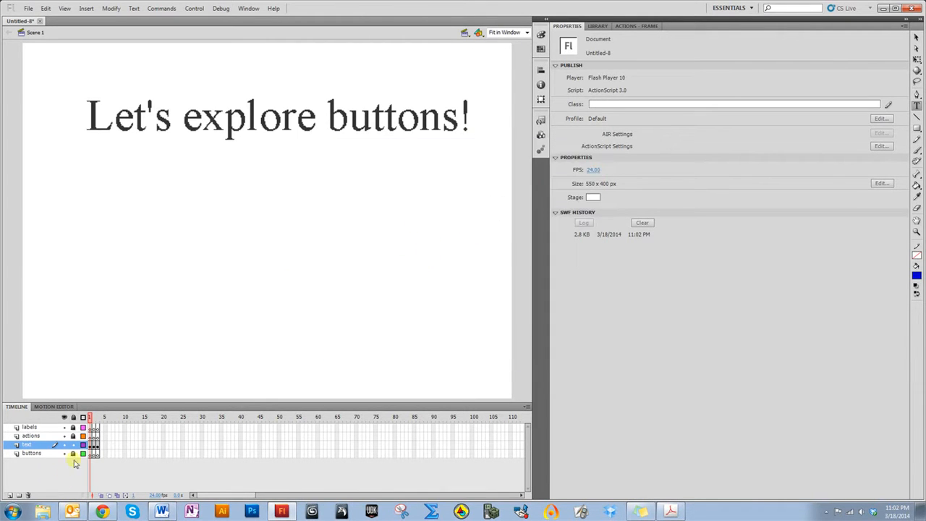
Test the movie again with the playhead on frame 3
drag(91, 421, 100, 421)
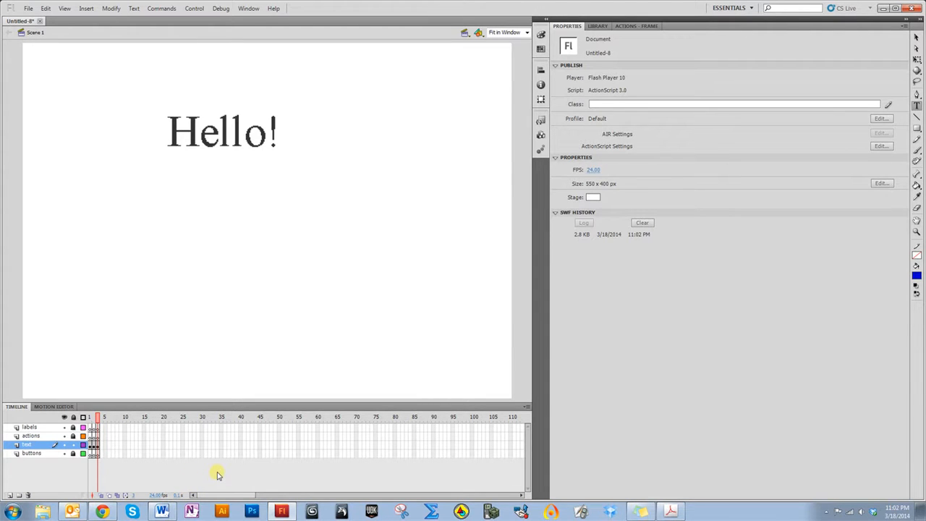
key(ctrl+Return)
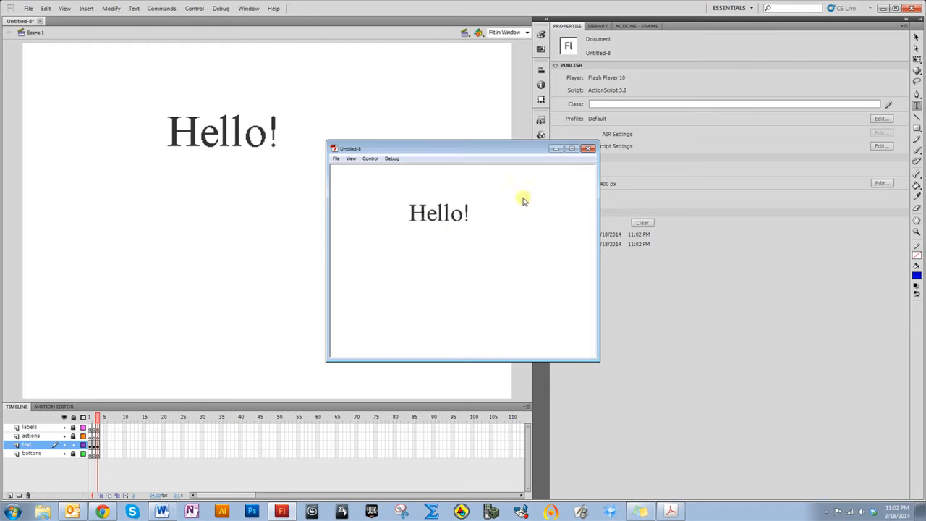
click(587, 150)
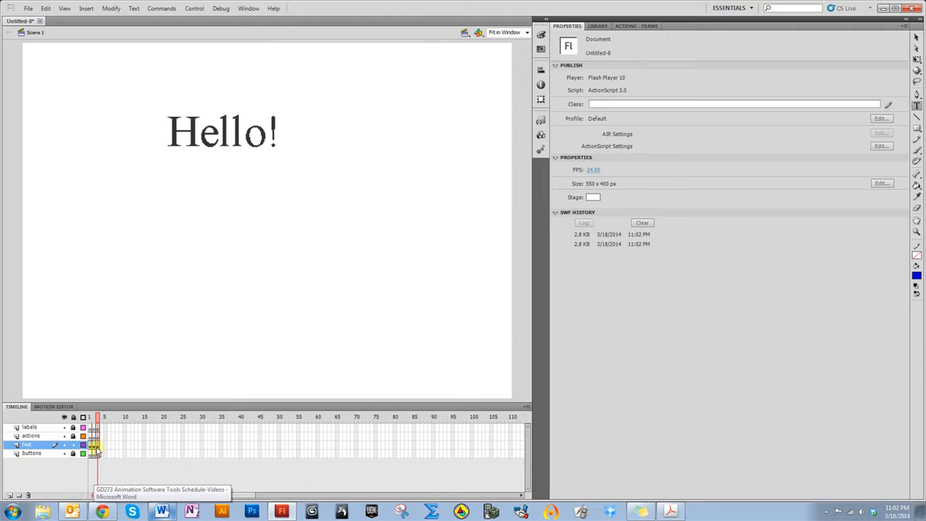
Insert frames on all four layers up to frame 27
click(191, 446)
drag(192, 429, 190, 454)
right_click(191, 456)
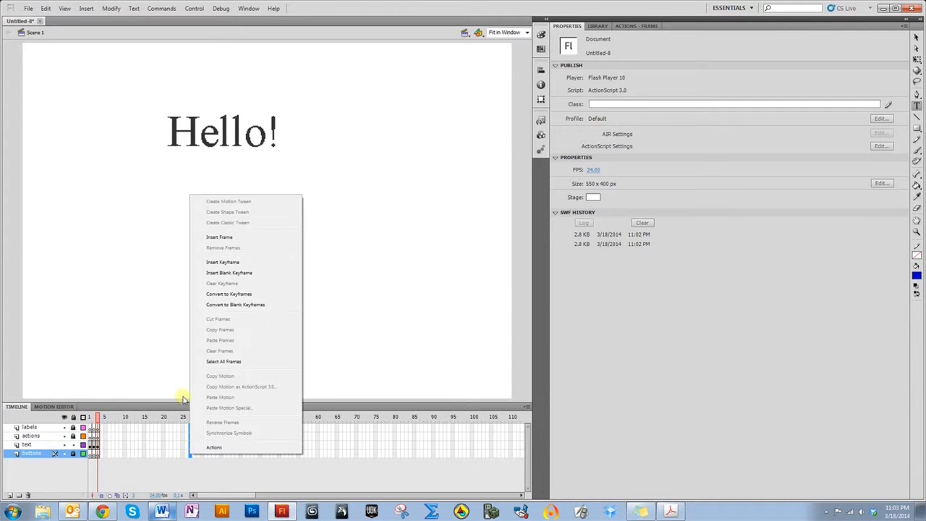
click(219, 242)
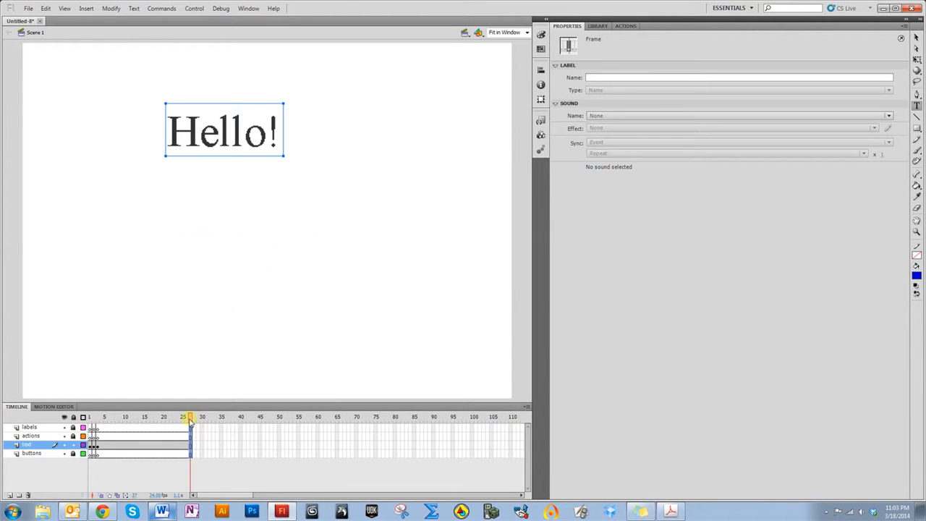
Test the movie with the playhead back near the start
drag(191, 420, 94, 428)
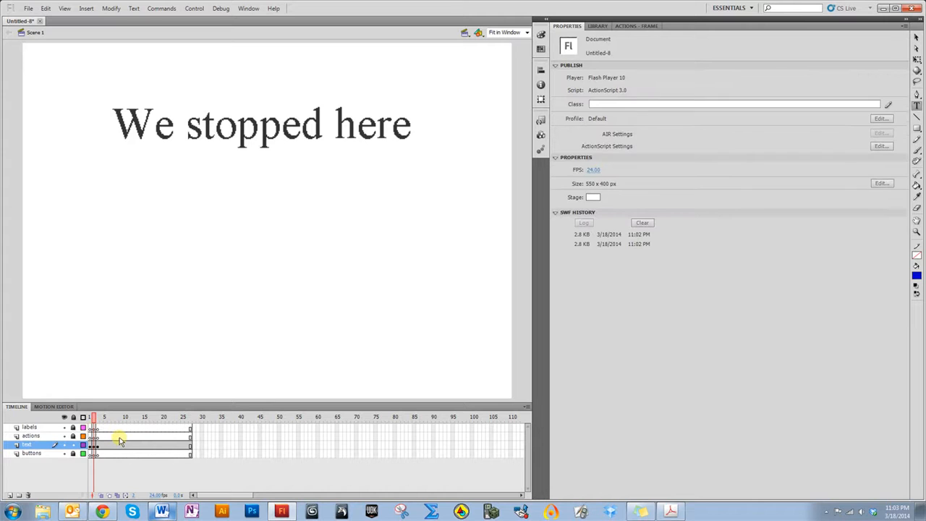
key(ctrl+Return)
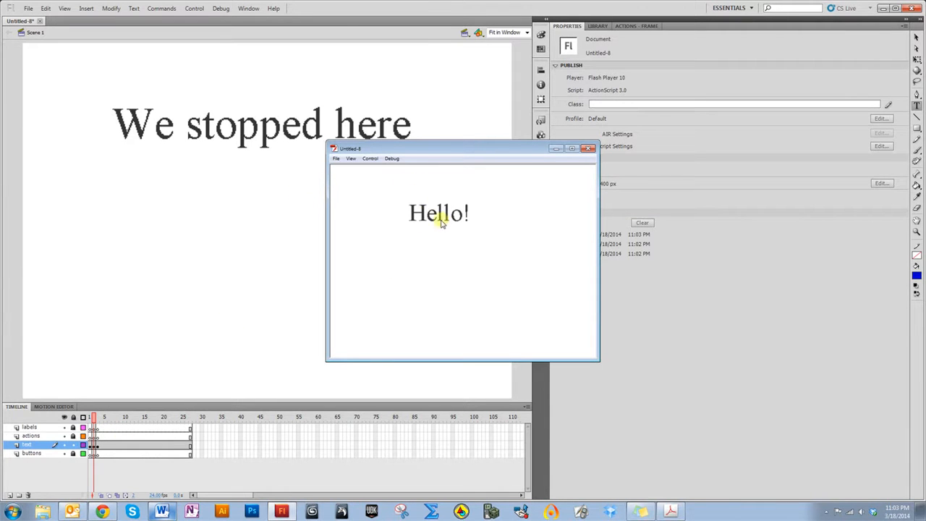
click(588, 150)
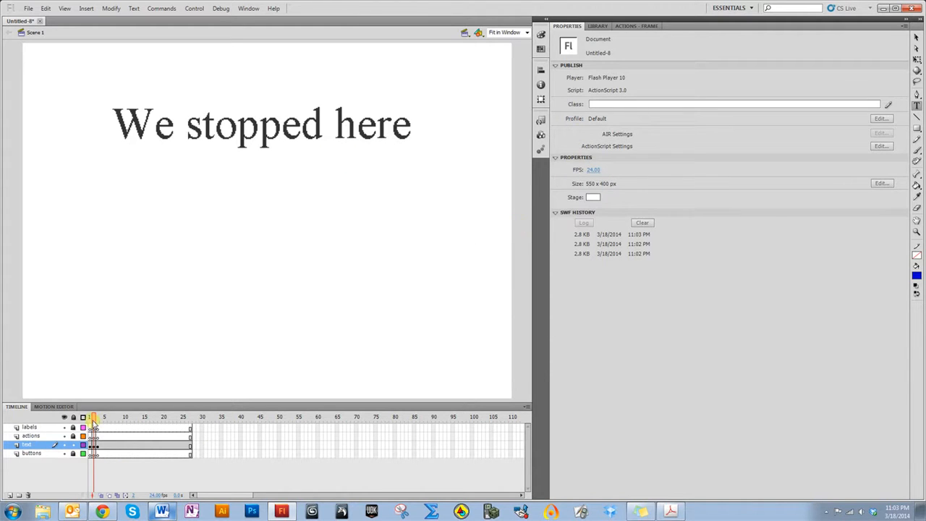
Insert blank keyframes at frame 28
drag(94, 418, 191, 416)
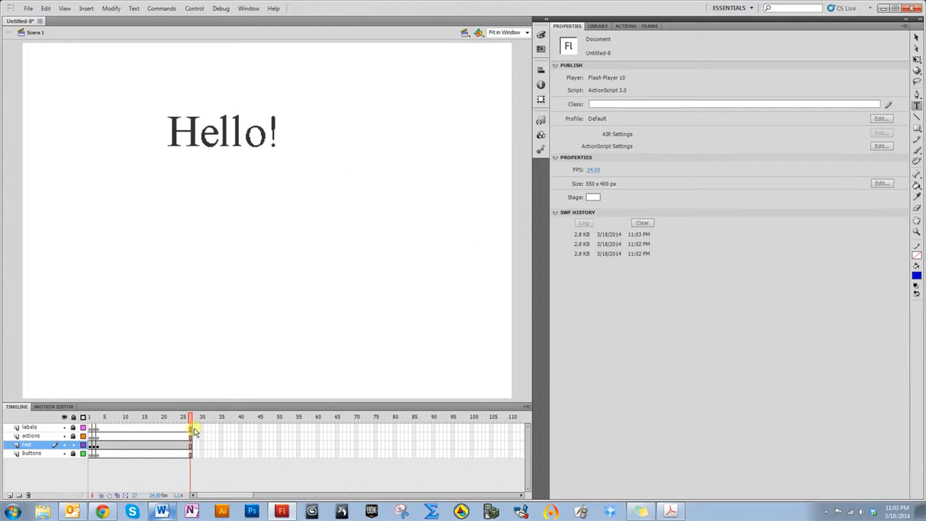
click(192, 453)
right_click(191, 453)
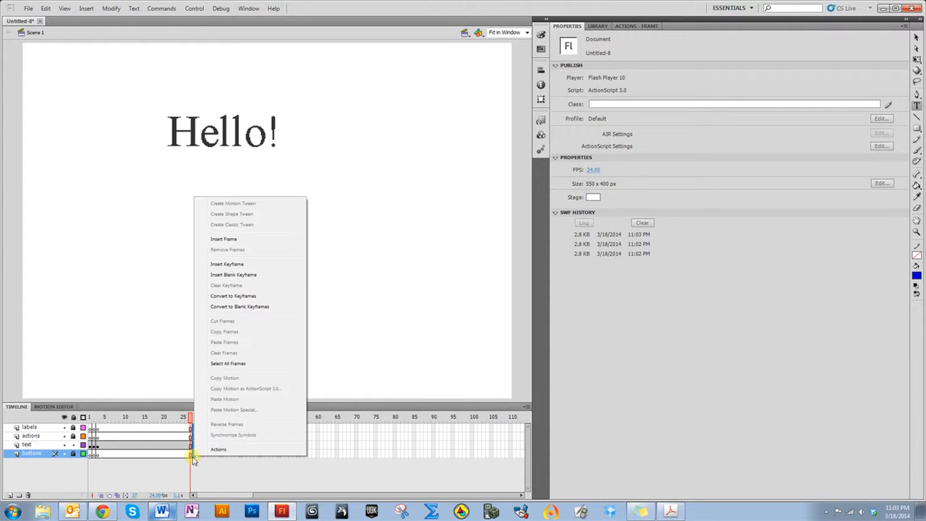
click(220, 276)
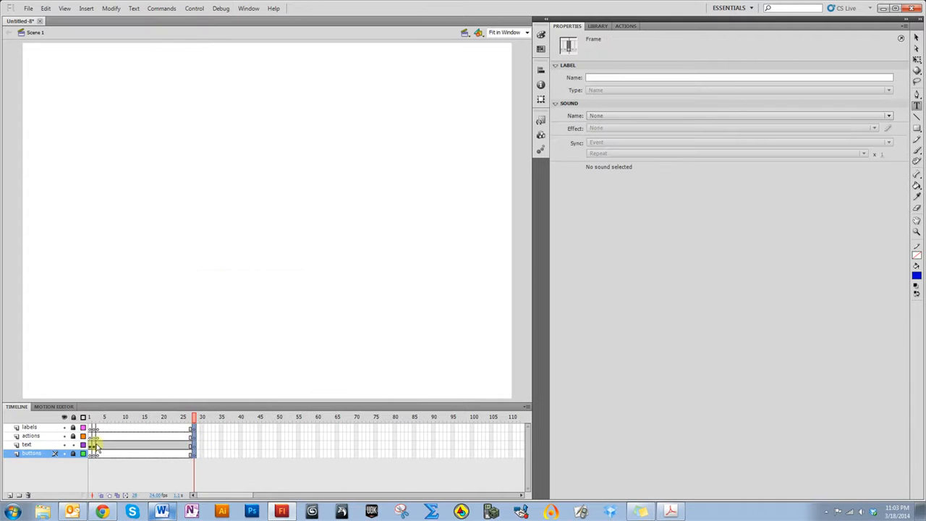
Write "This was an animation that played" on two lines in frame 28 of the text layer
click(194, 447)
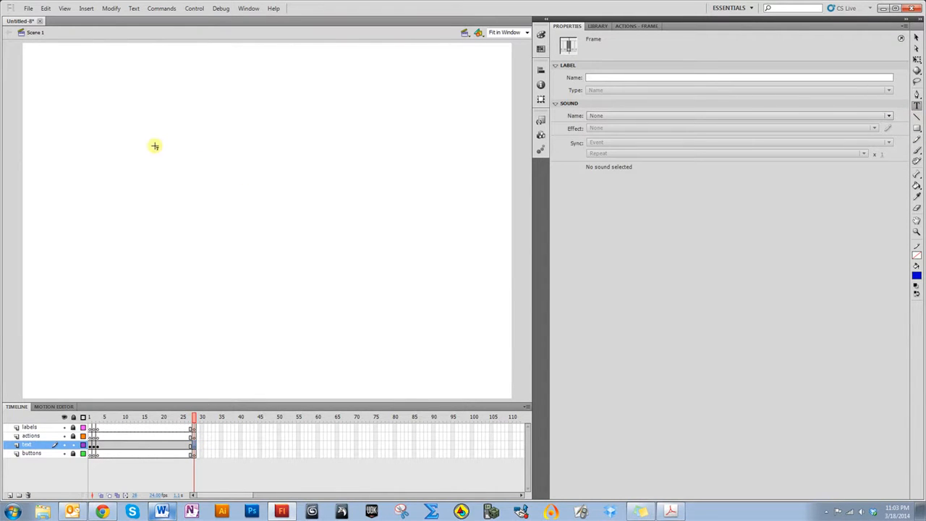
click(75, 127)
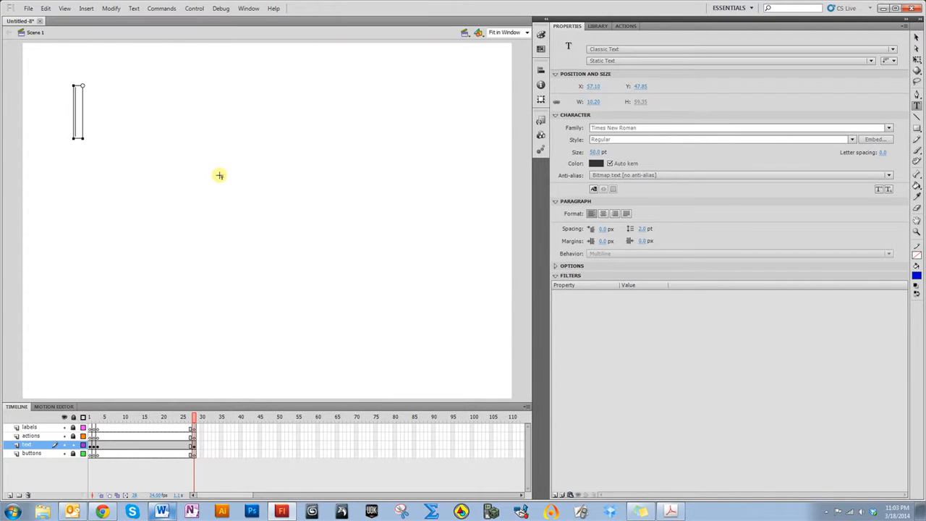
text(This was an an)
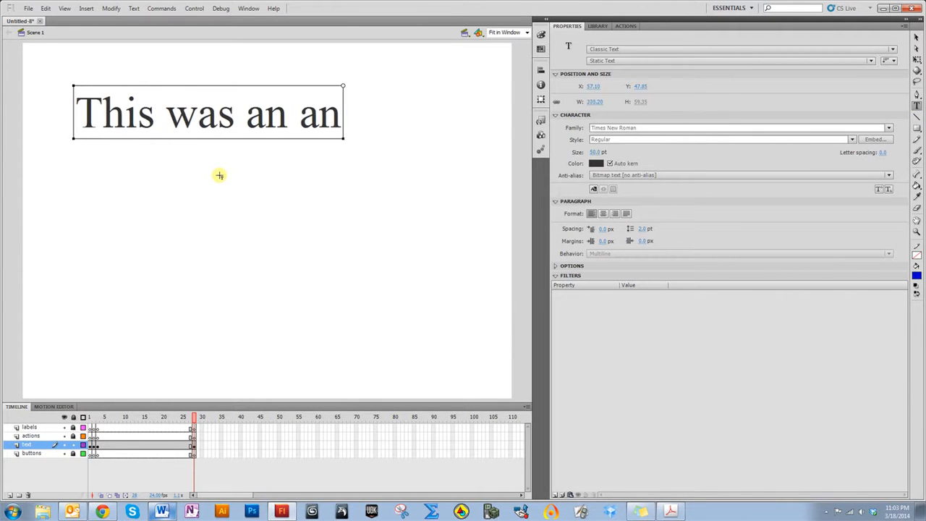
text(imation)
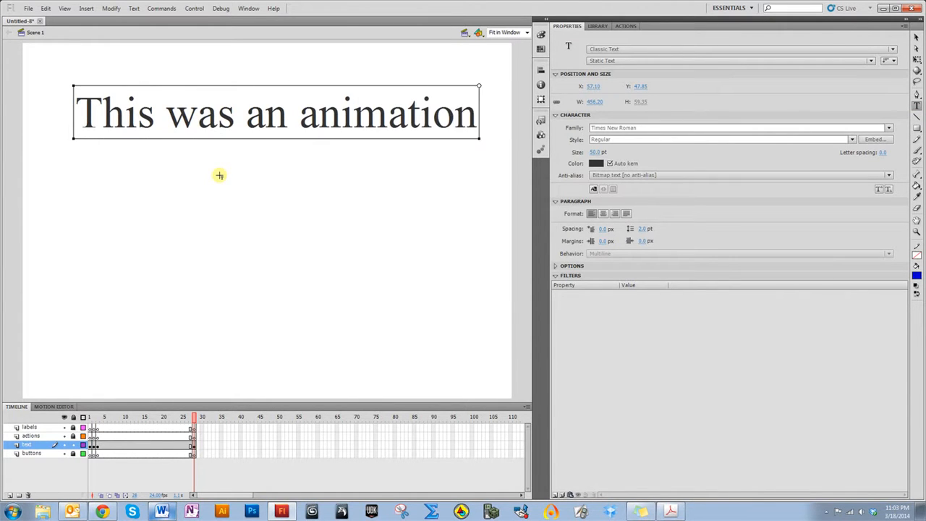
key(Return)
text(that played)
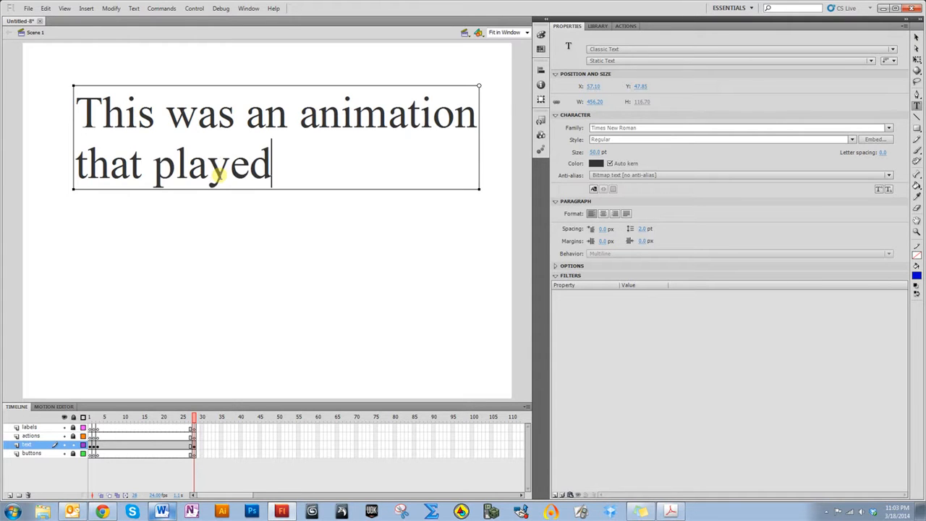
click(917, 37)
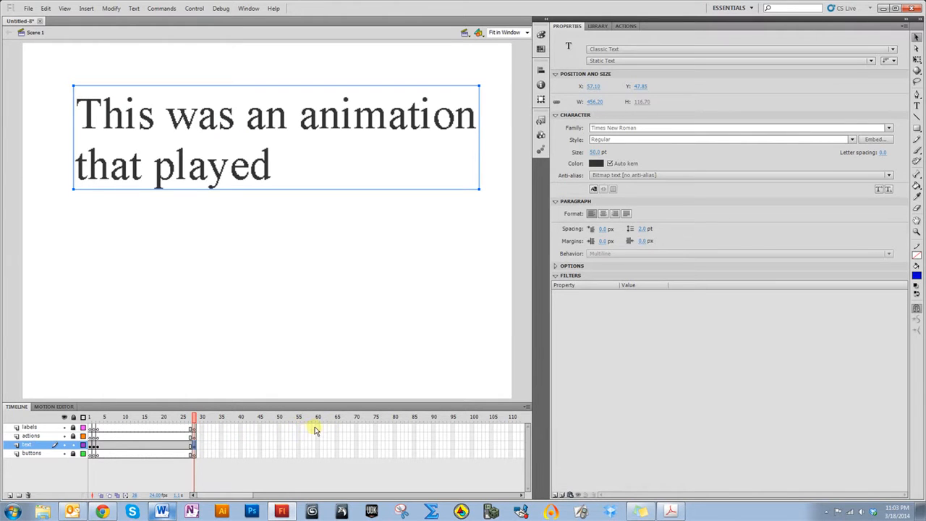
Insert frames on all layers up to frame 60 and test the movie
drag(319, 429, 318, 456)
right_click(319, 458)
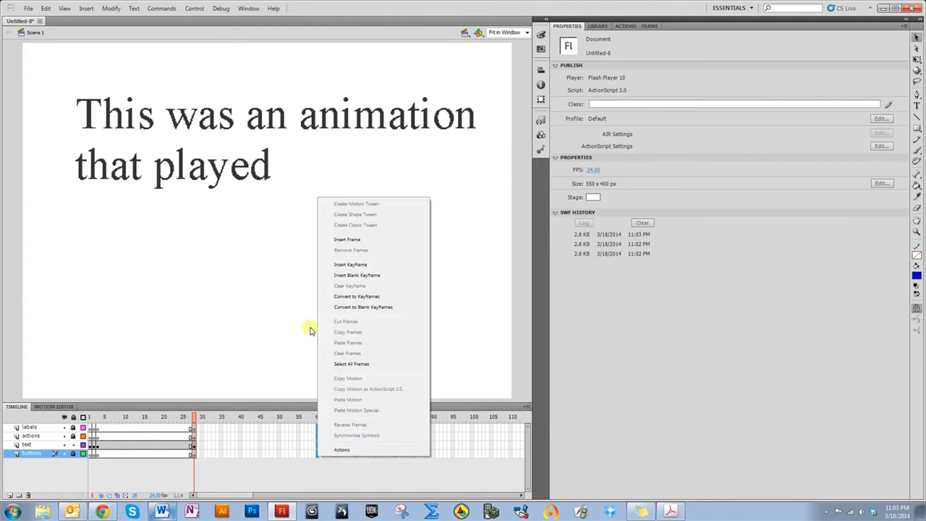
click(336, 239)
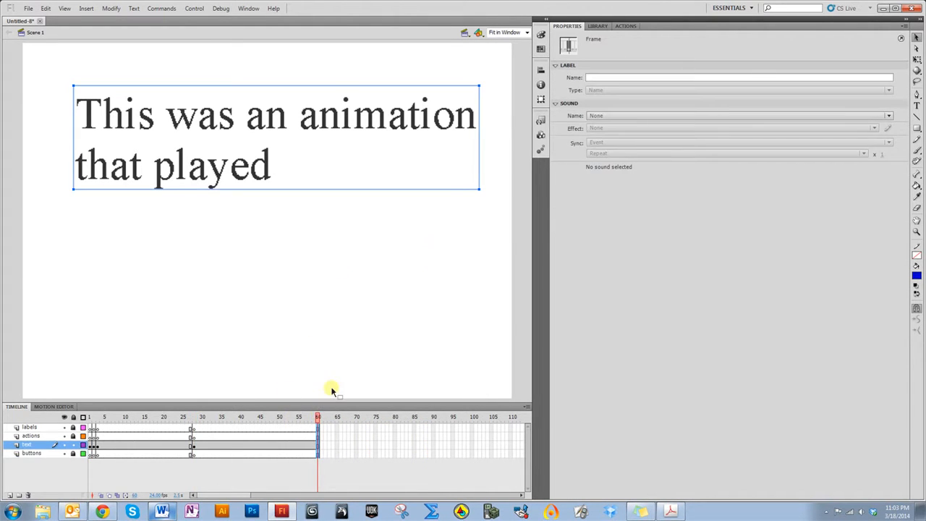
key(ctrl+Return)
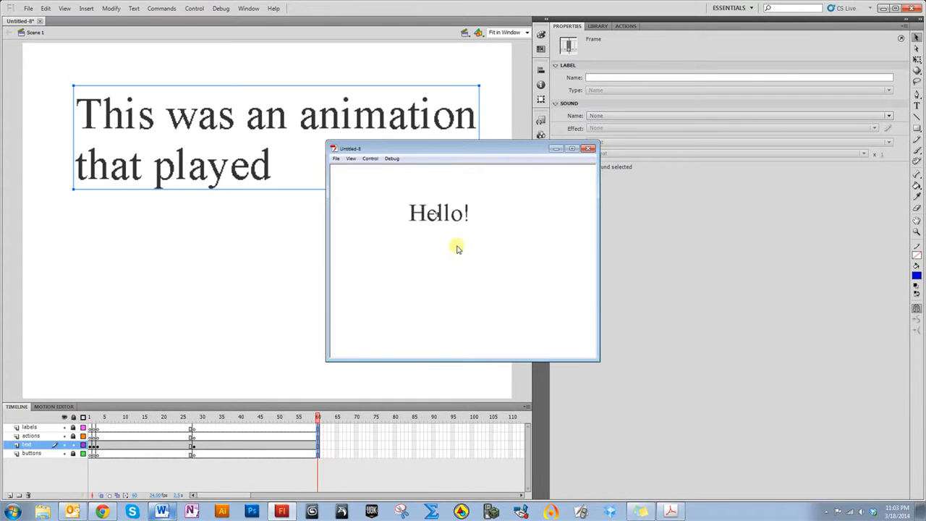
click(587, 148)
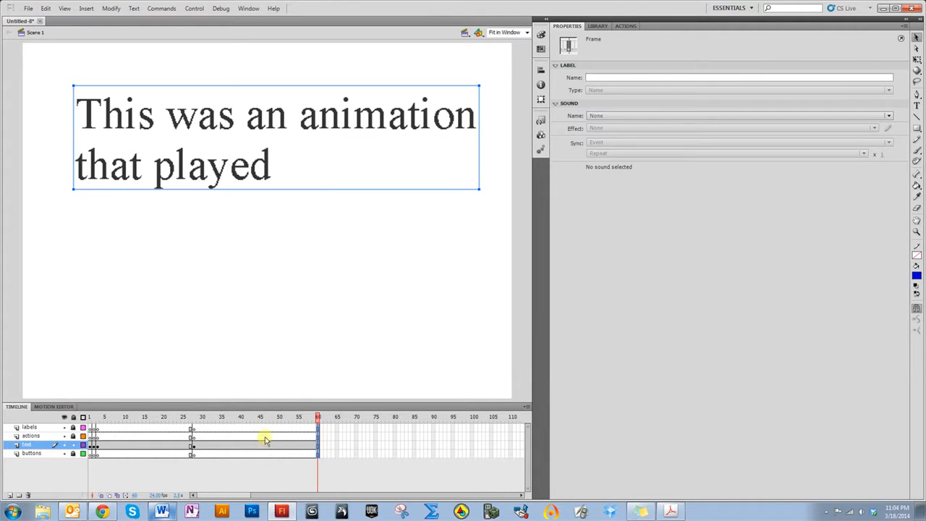
Insert blank keyframes at frame 61
click(320, 453)
right_click(320, 454)
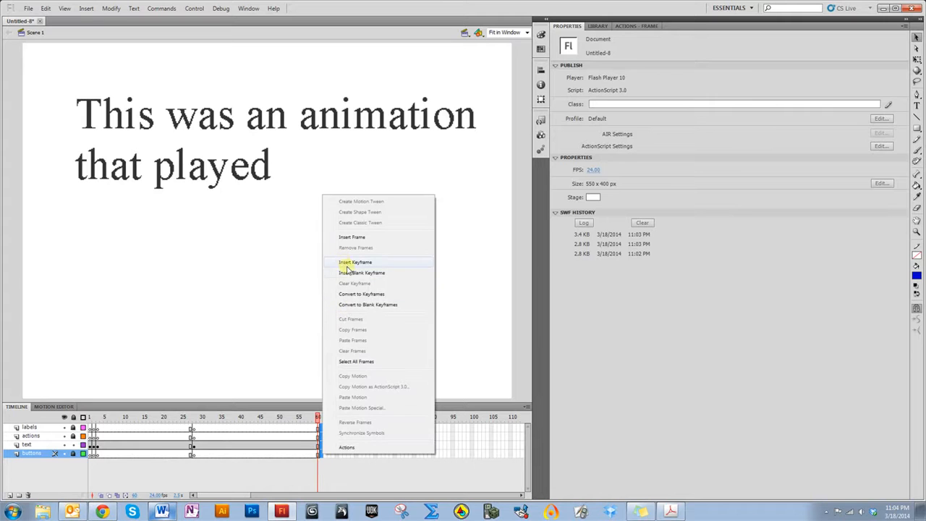
click(349, 273)
Write "Vist a website" in frame 61 of the text layer
click(321, 446)
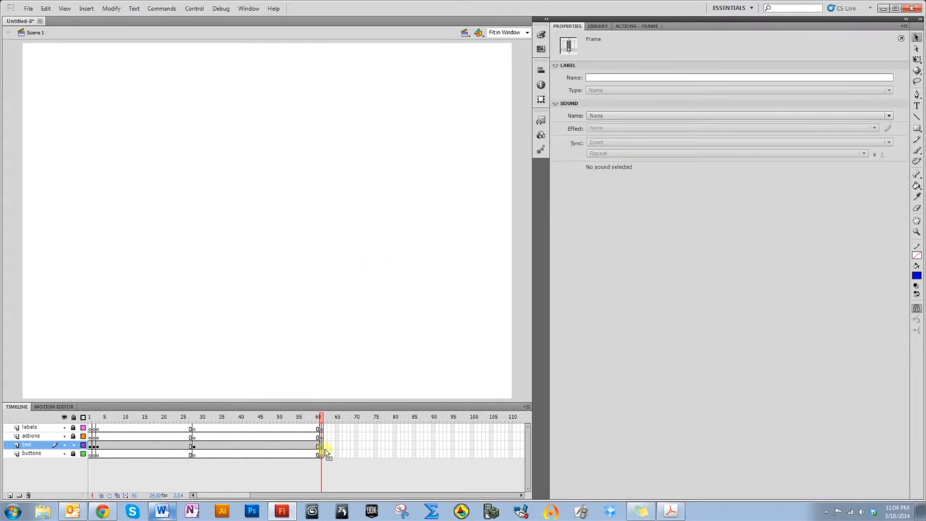
click(915, 106)
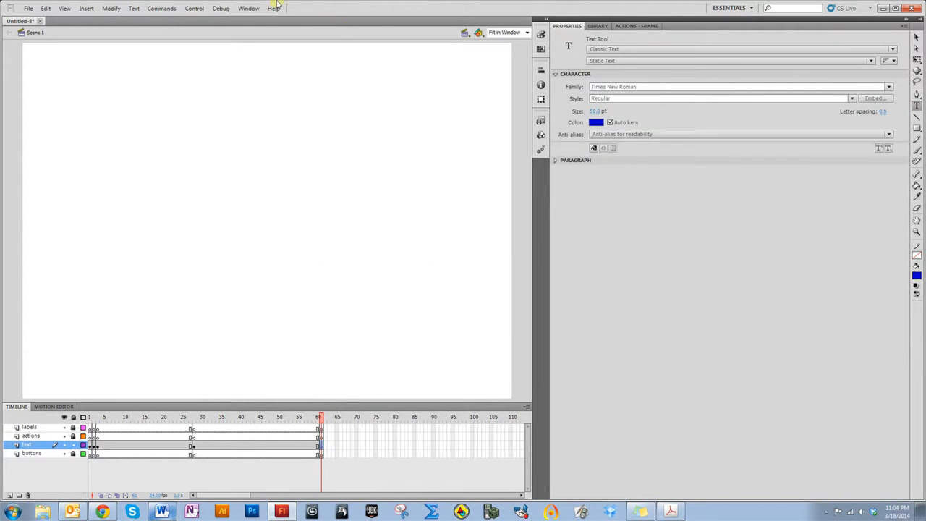
click(119, 113)
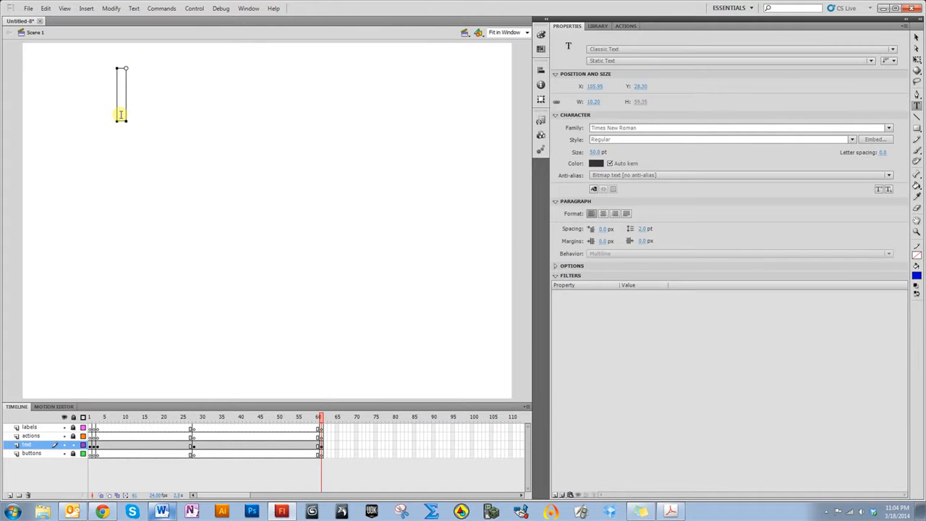
text(Vist a website)
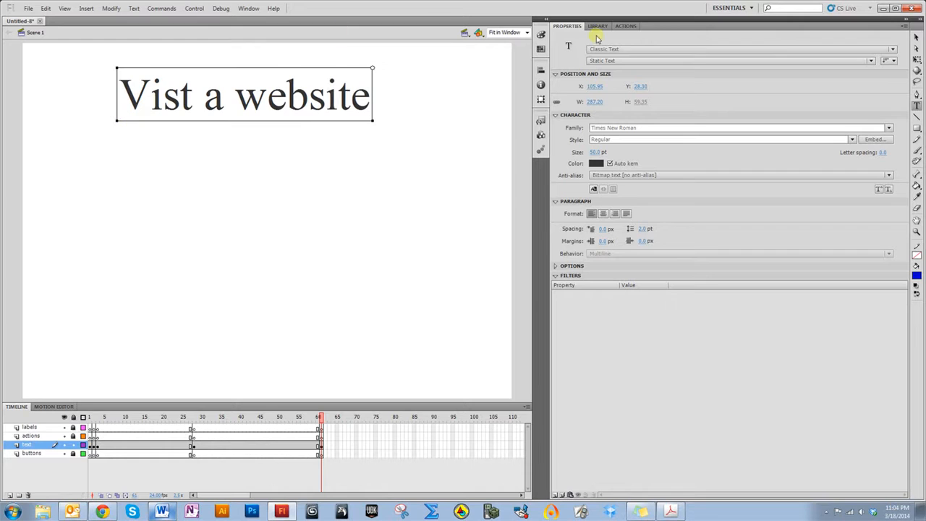
click(917, 37)
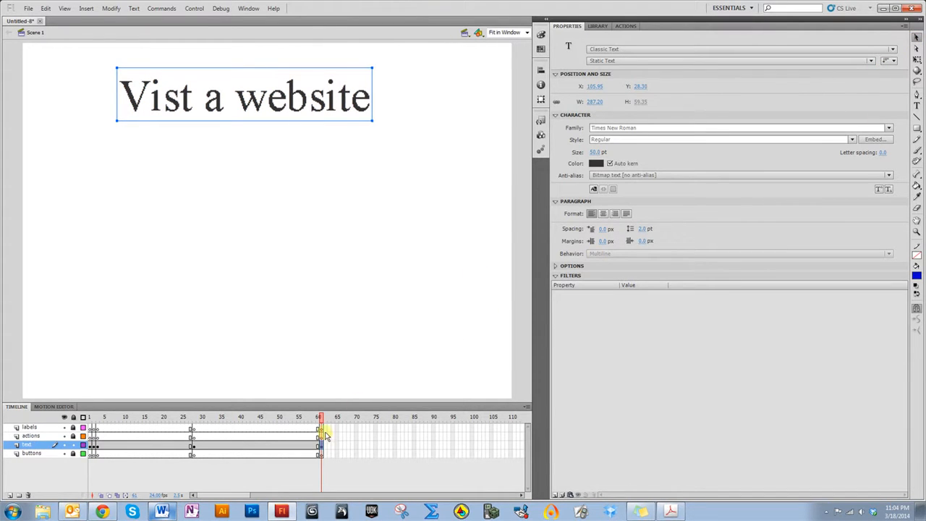
Insert blank keyframes at frame 62
click(323, 453)
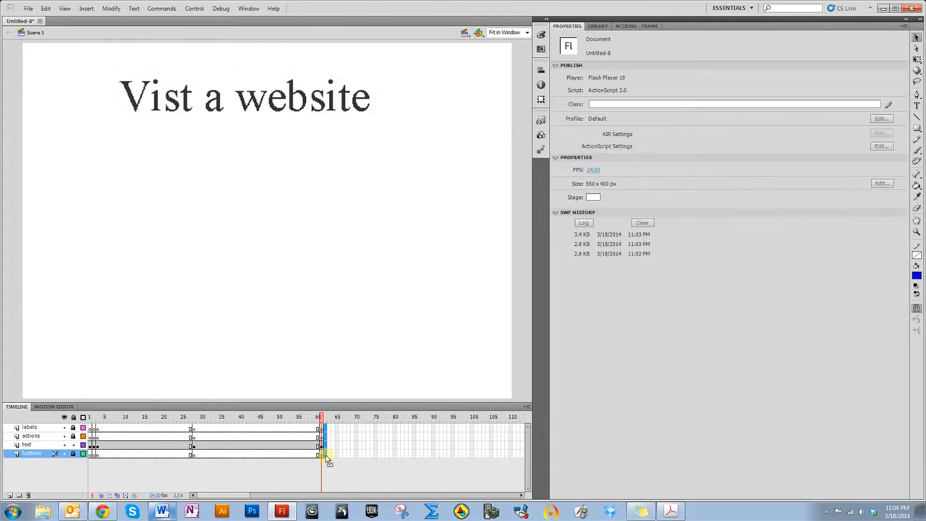
right_click(325, 454)
click(357, 303)
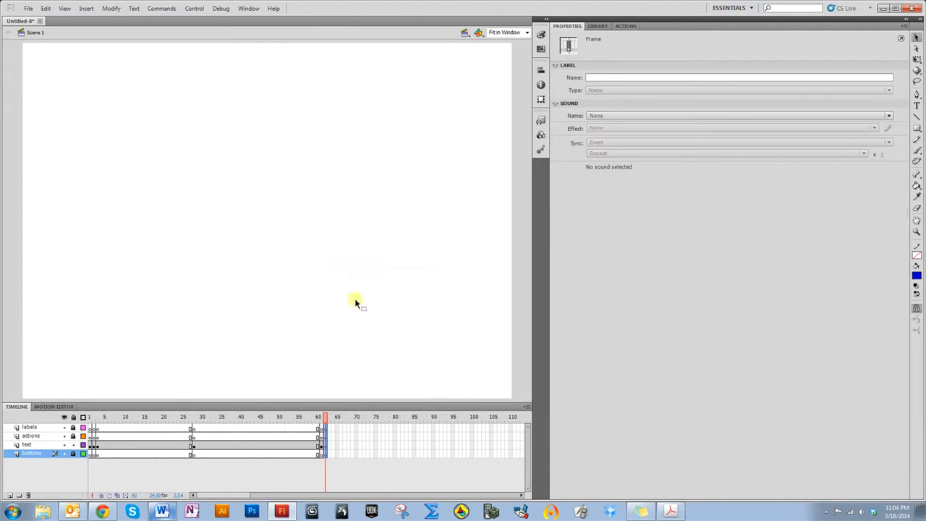
Write "Why not?" in frame 62 of the text layer and move it toward the centre of the stage
click(325, 446)
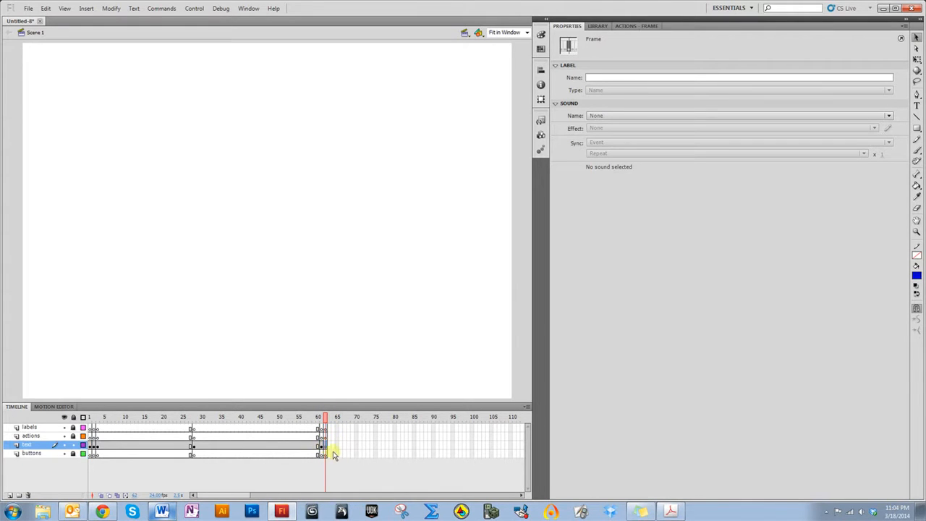
click(917, 106)
click(86, 120)
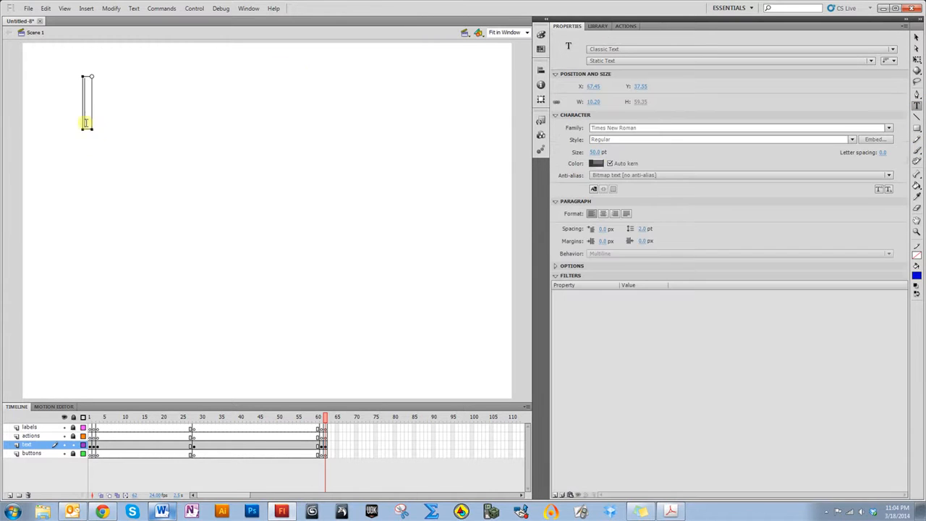
text(Why not?)
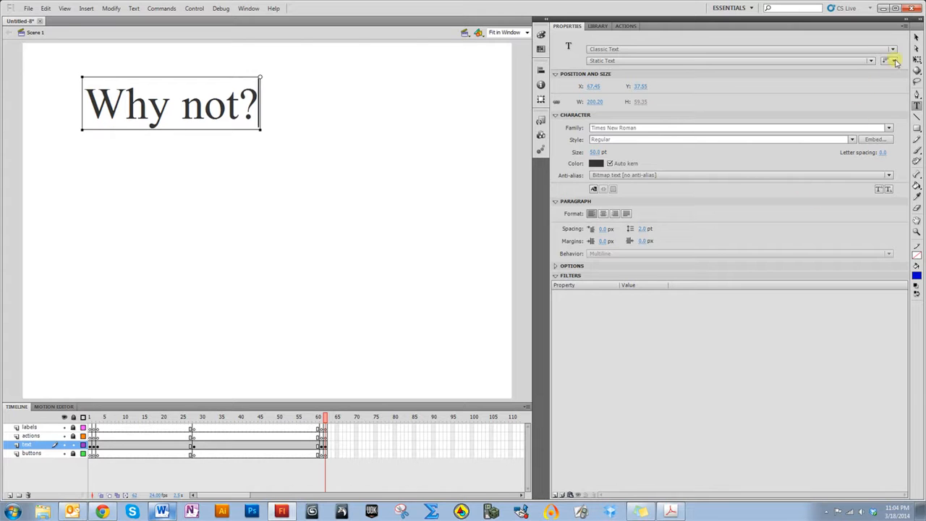
click(916, 37)
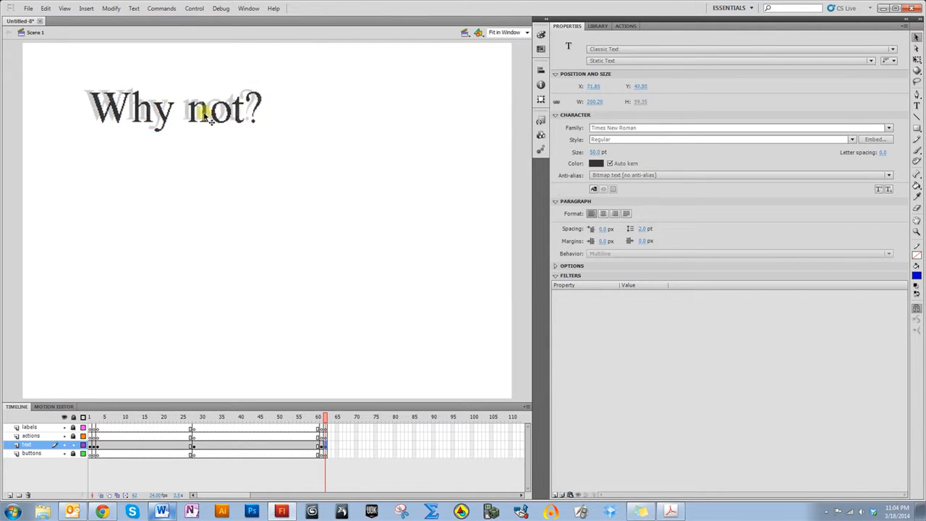
drag(200, 114, 278, 124)
click(324, 242)
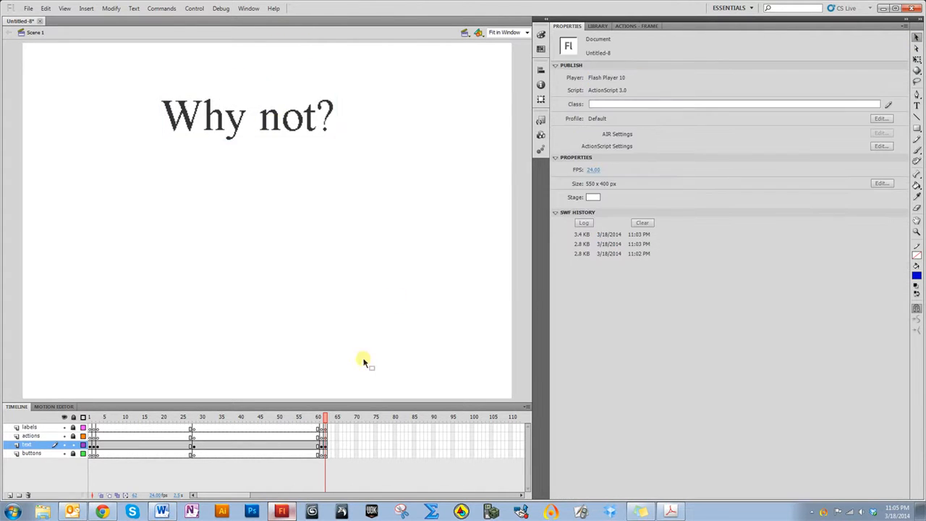
Scrub the playhead back to frame 1 and test the movie
drag(325, 417, 90, 396)
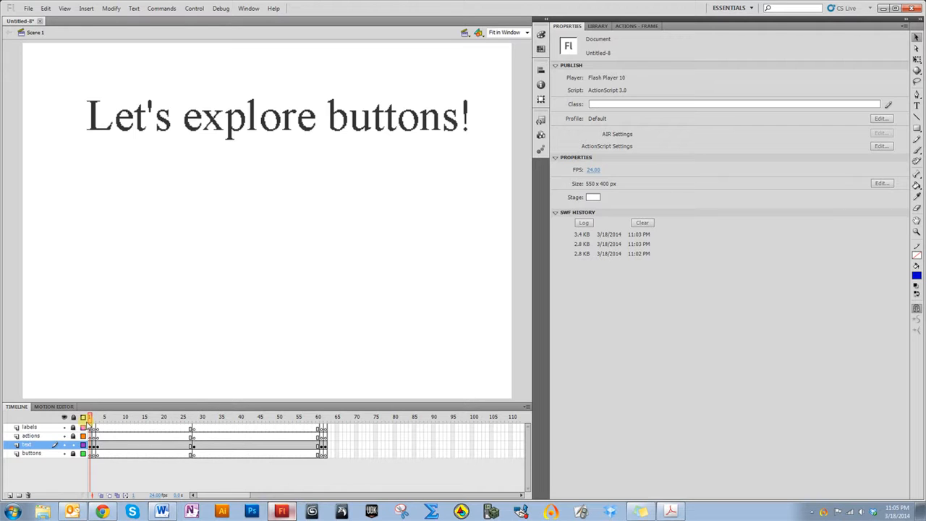
drag(91, 424, 94, 426)
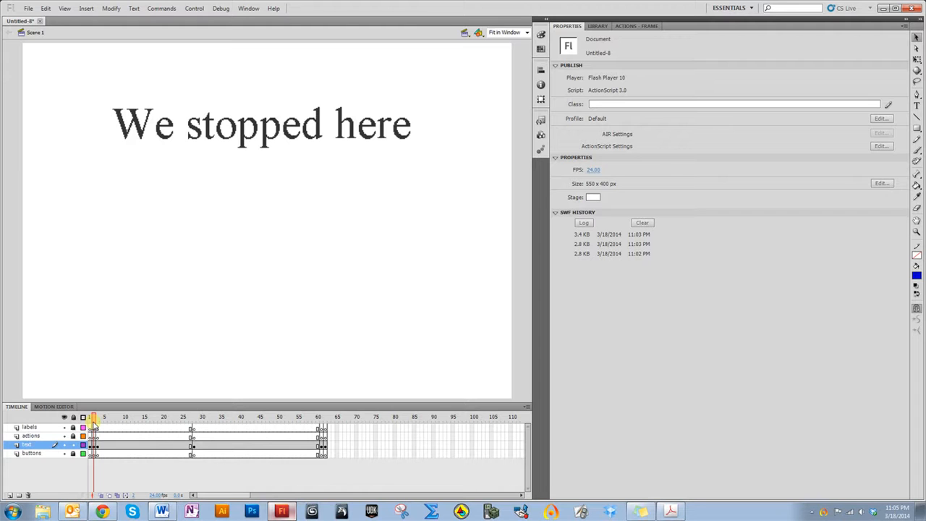
mouse_move(94, 425)
mouse_down()
mouse_move(325, 432)
mouse_move(90, 427)
mouse_up()
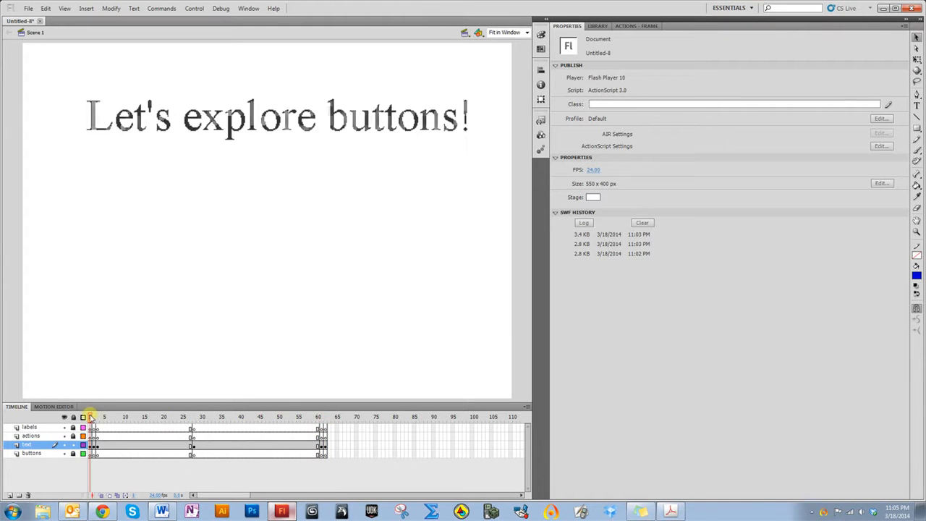
key(ctrl+Return)
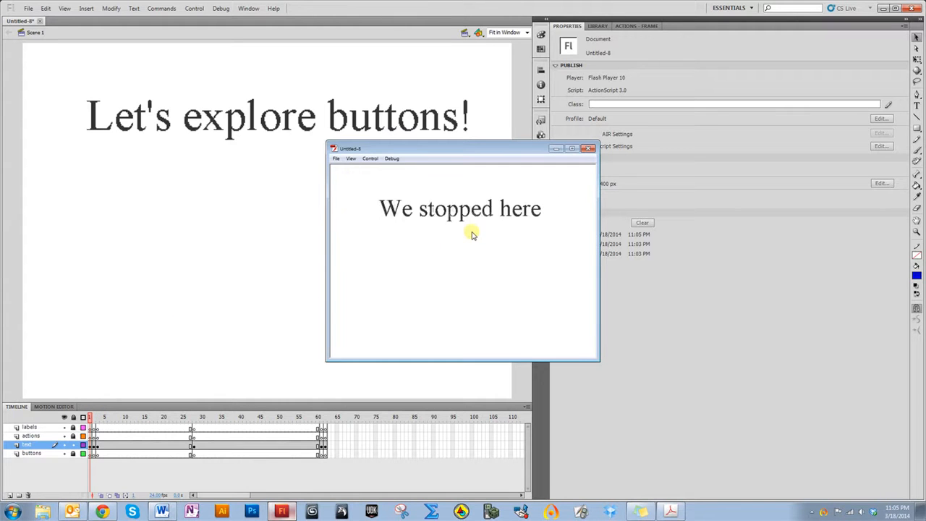
click(589, 148)
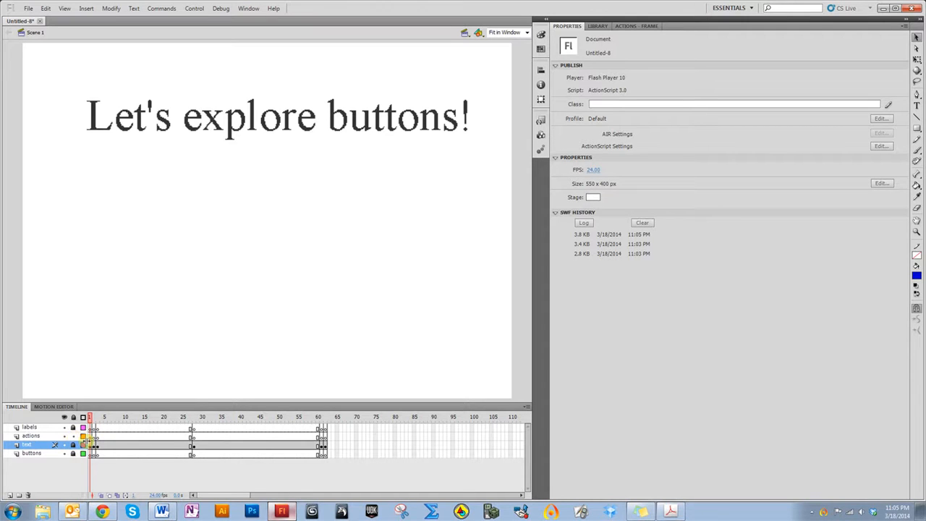
Add a stop(); action to frame 1 of the actions layer and test the movie
click(93, 436)
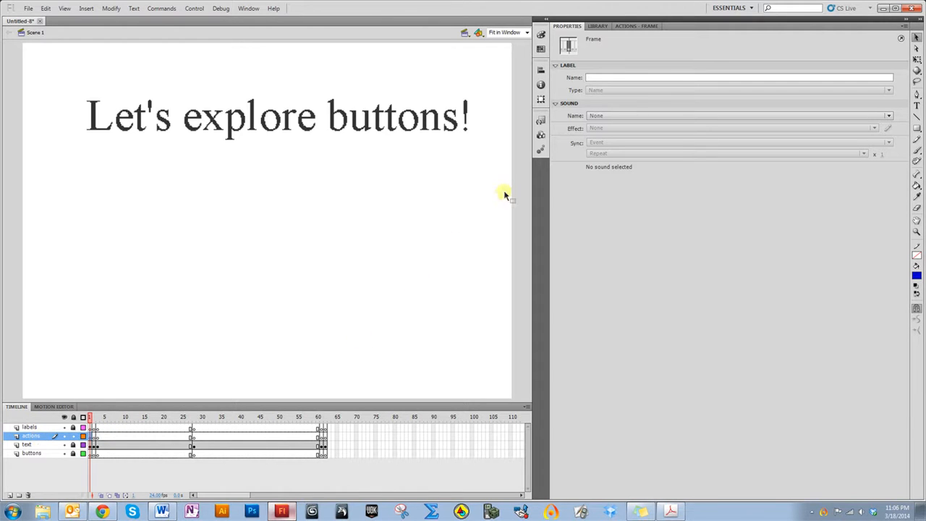
click(635, 27)
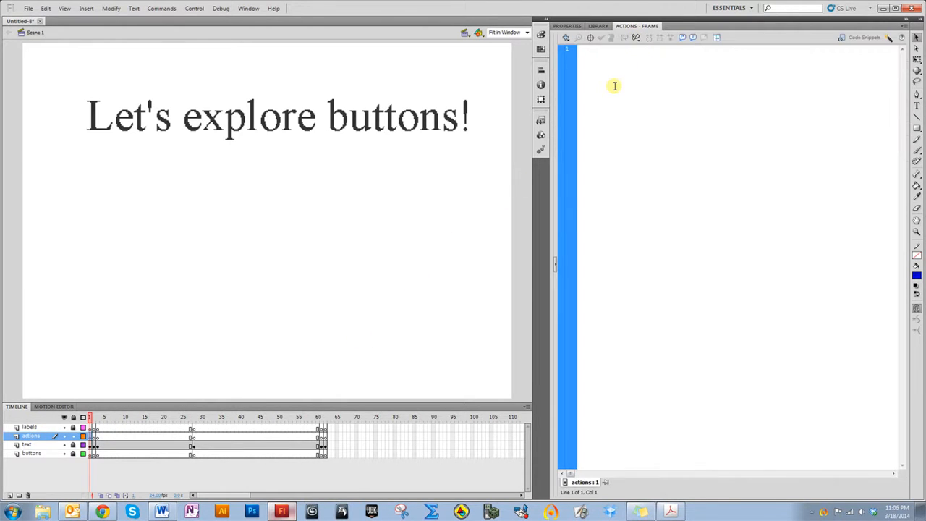
text(stop())
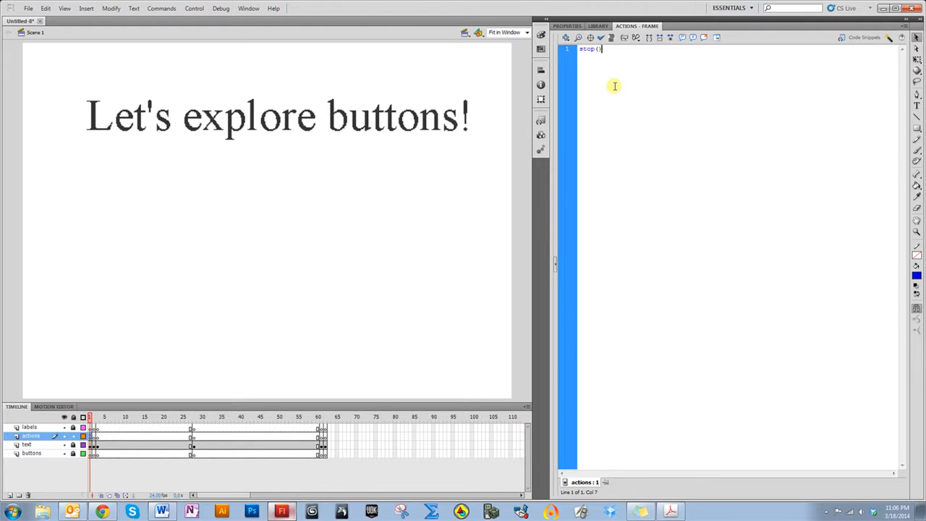
text(;)
key(Return)
triple_click(606, 52)
click(608, 69)
key(ctrl+Return)
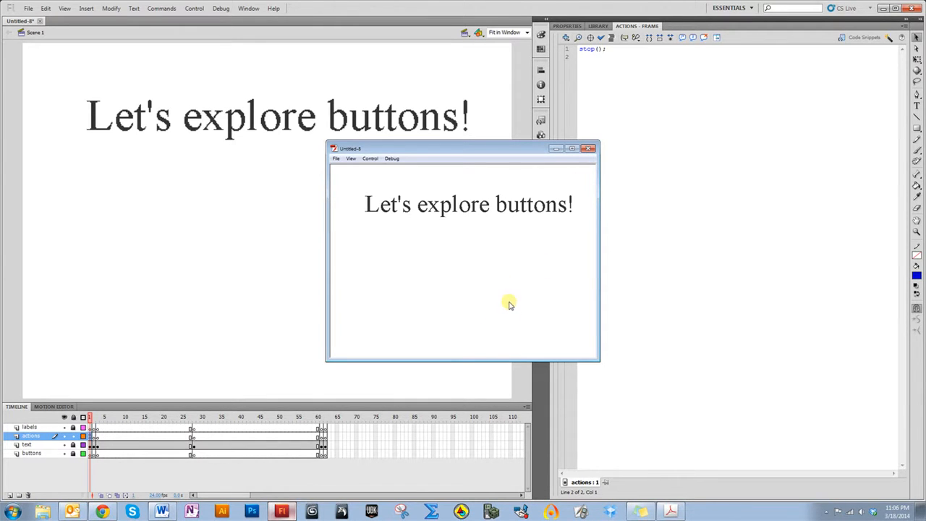
click(590, 150)
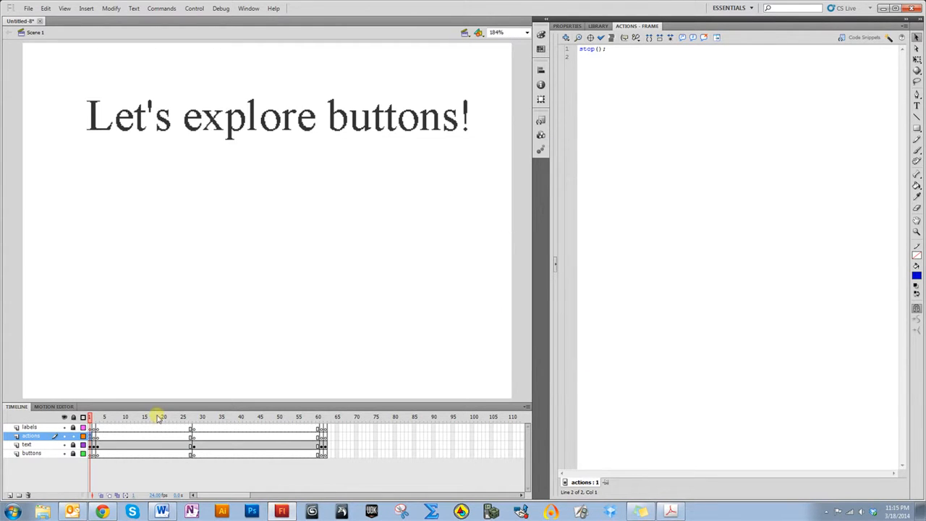
Check the actions layer keyframes at frames 1, 5 and 28
click(103, 418)
click(91, 437)
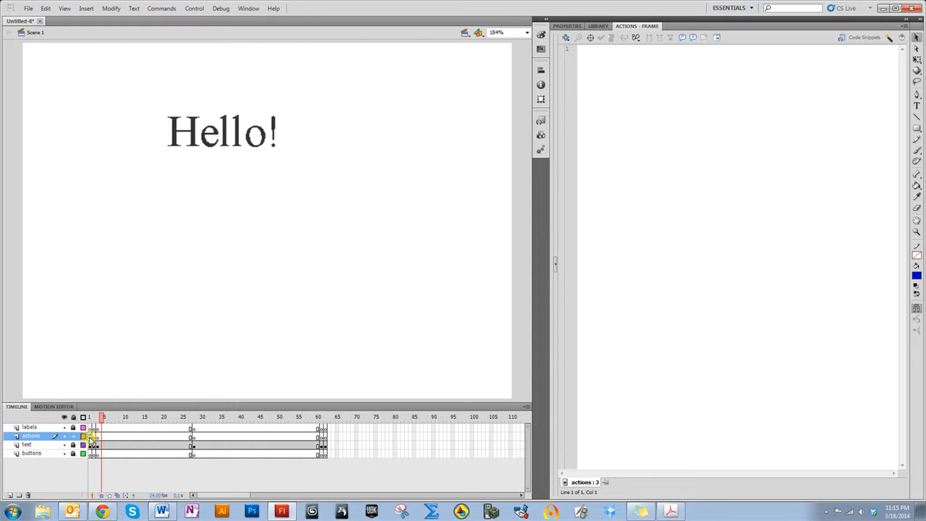
click(90, 439)
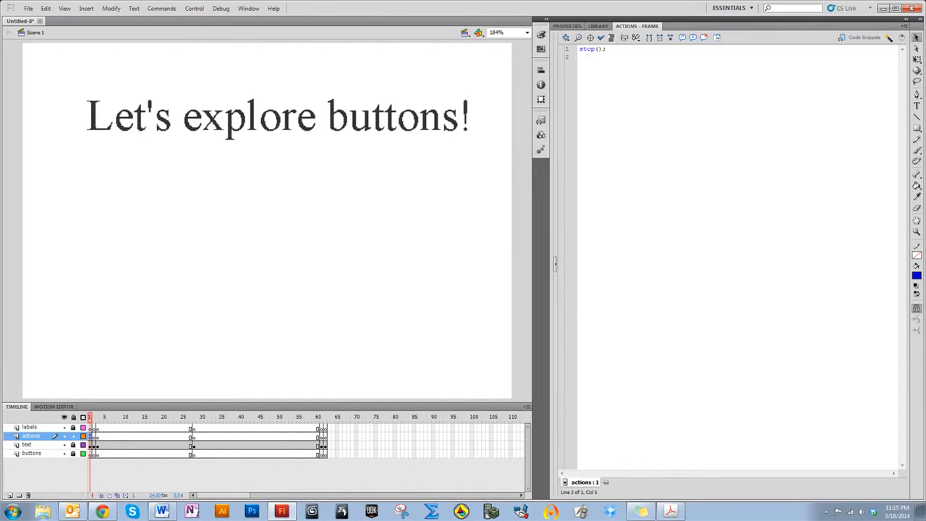
click(192, 436)
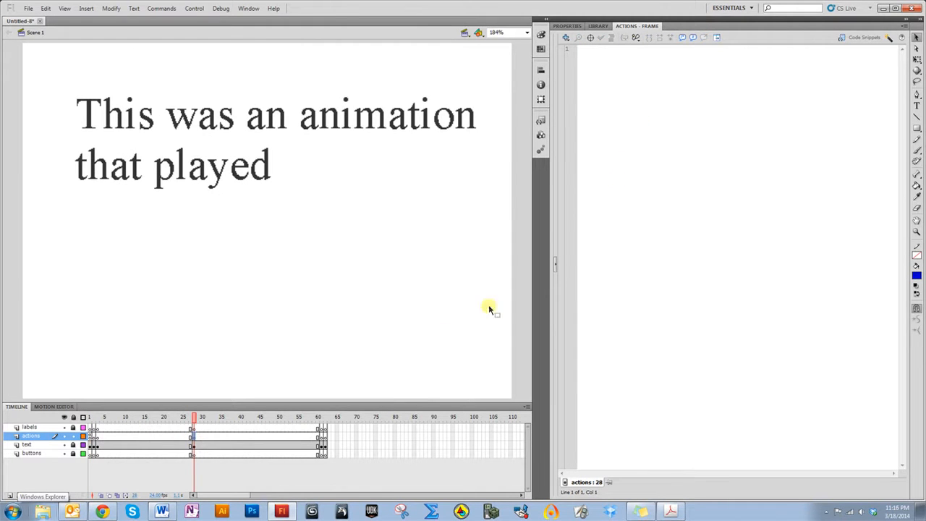
click(89, 436)
click(94, 437)
click(97, 438)
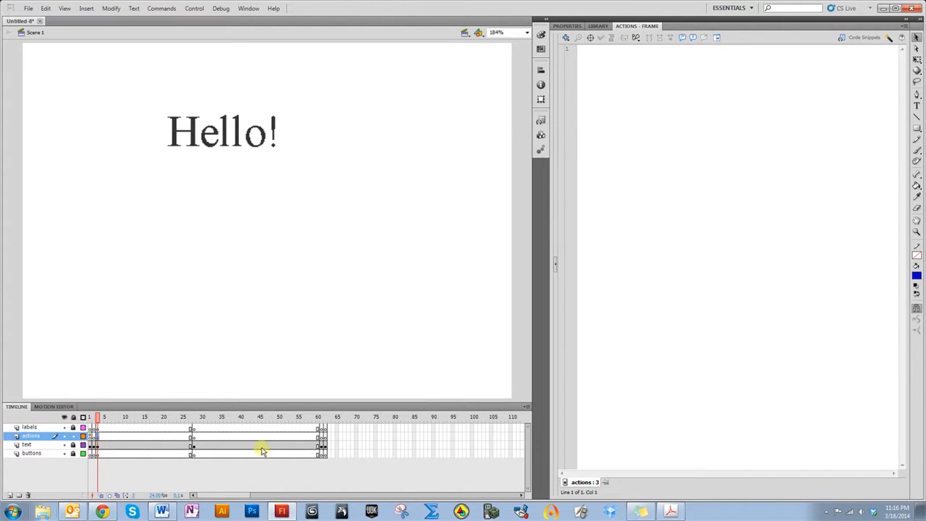
click(90, 436)
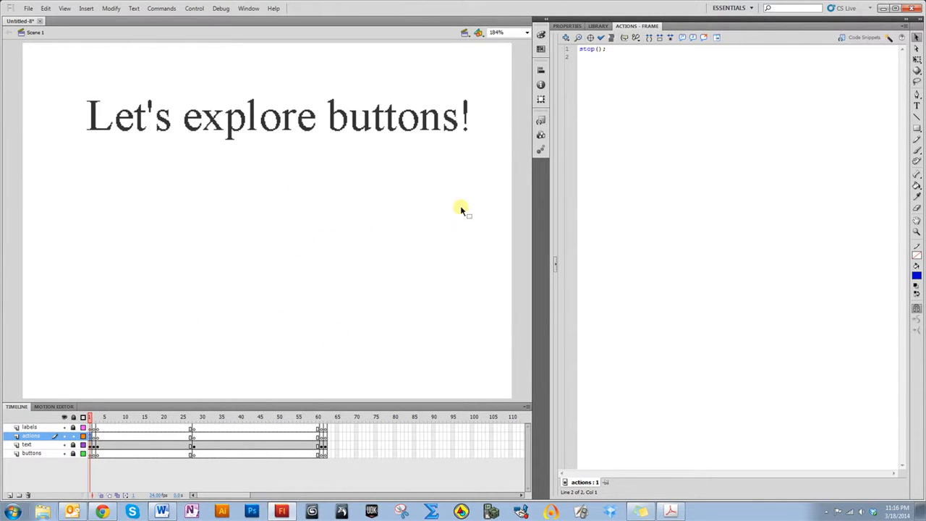
Open the Buttons common library and browse the classic buttons folder
click(246, 10)
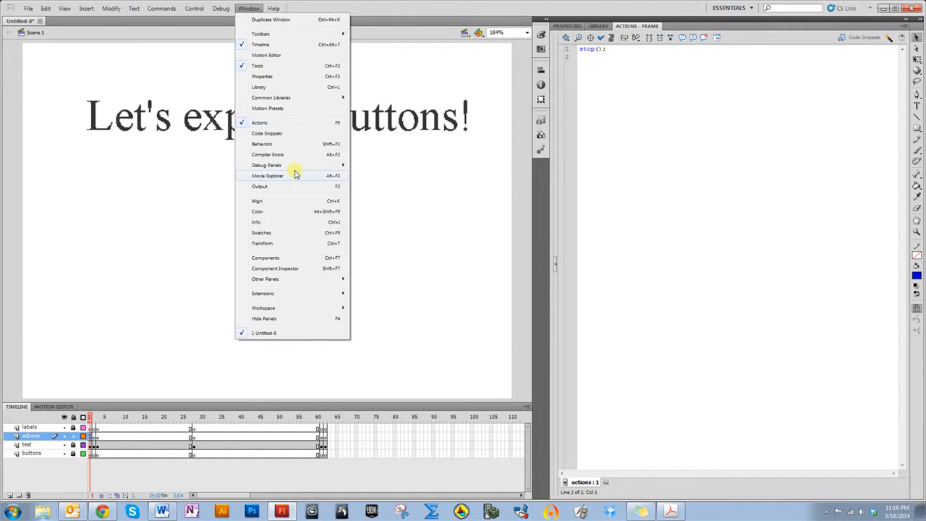
mouse_move(310, 101)
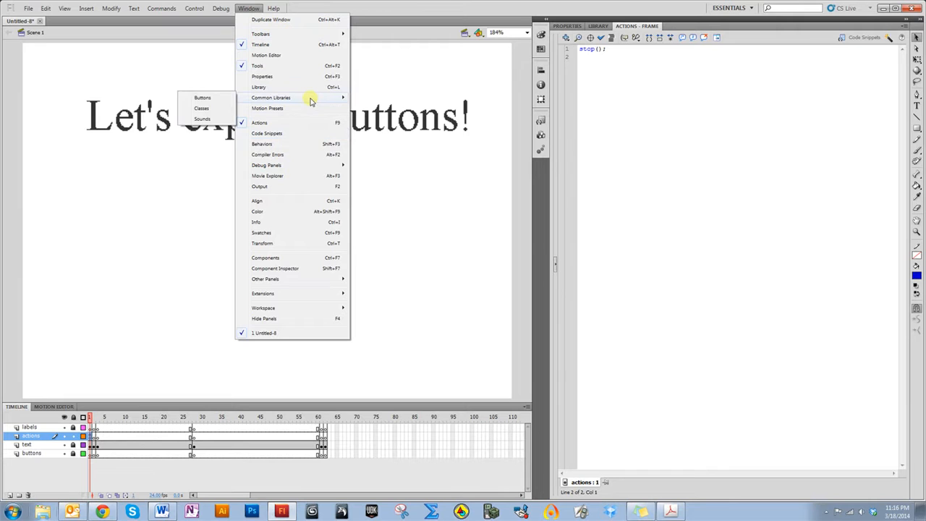
click(191, 99)
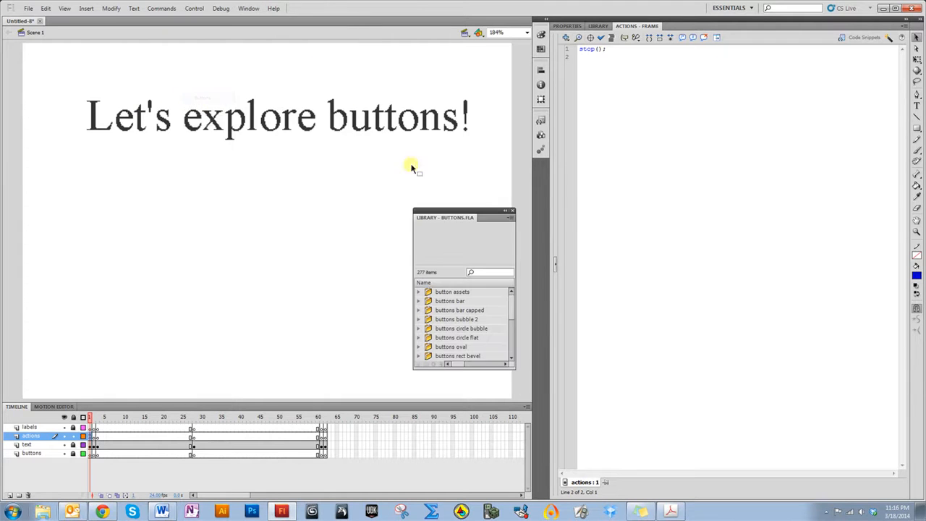
drag(511, 304, 516, 338)
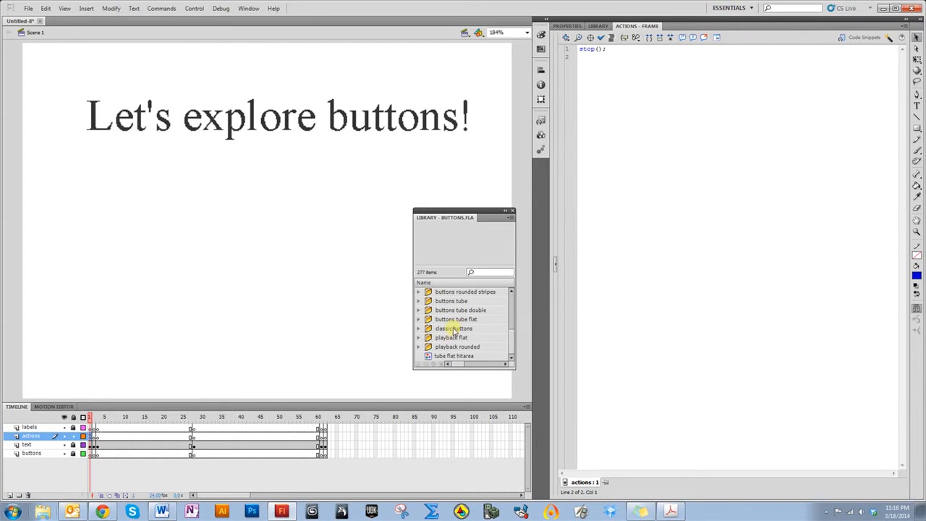
click(419, 329)
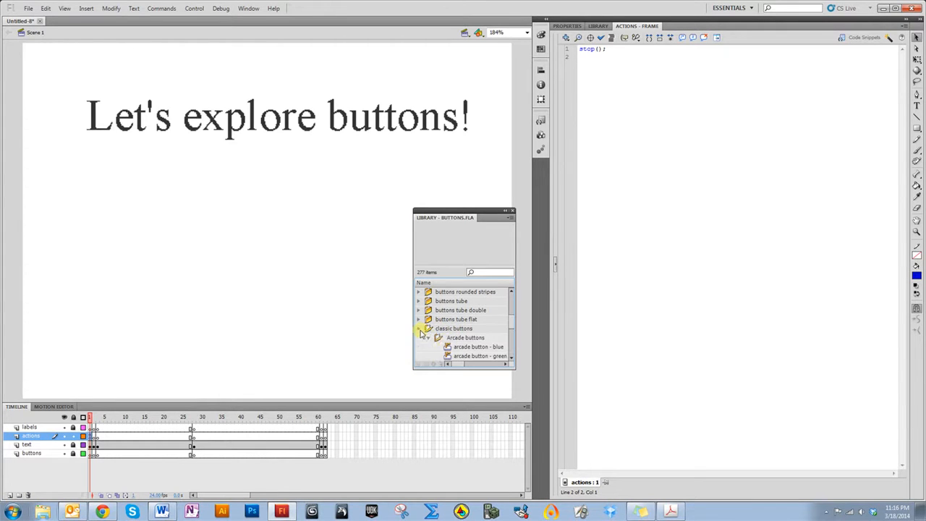
click(451, 348)
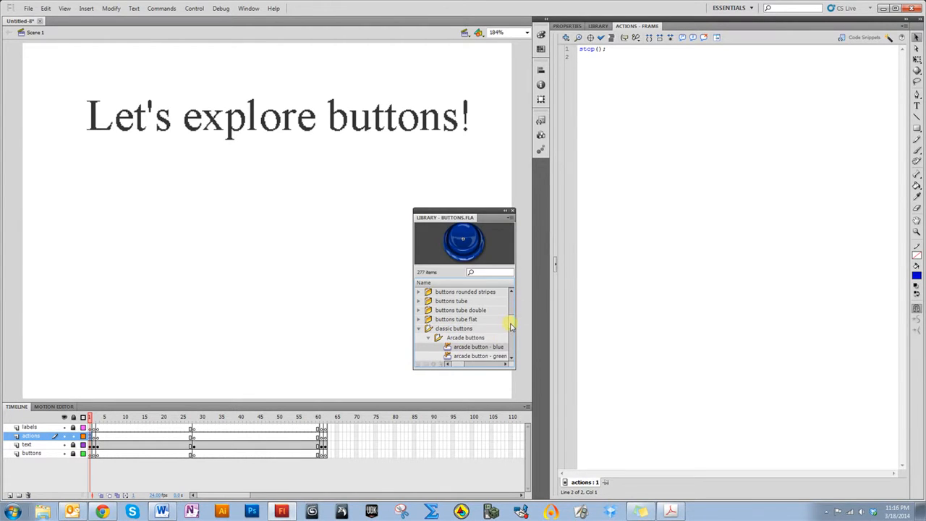
click(418, 330)
Place the "bar blue" button from the buttons bar folder onto the stage
scroll(478, 322, up, 3)
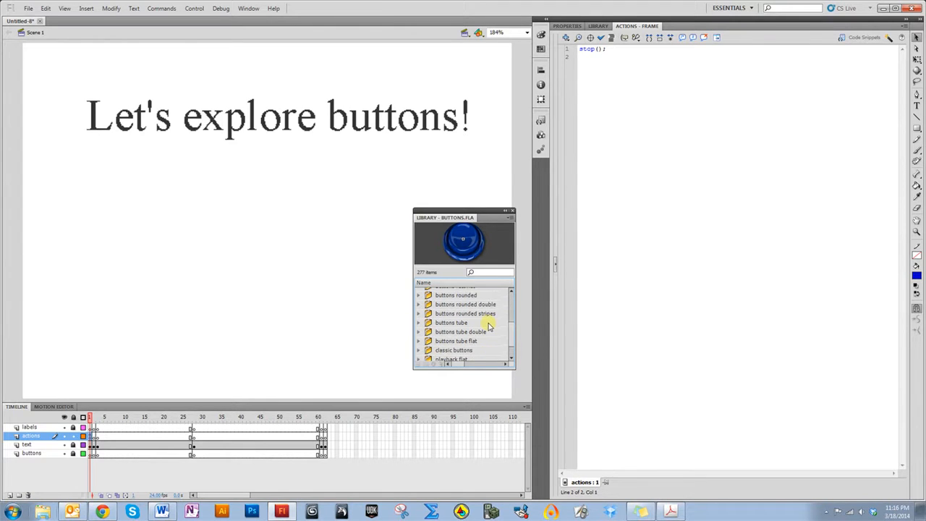
scroll(467, 311, up, 2)
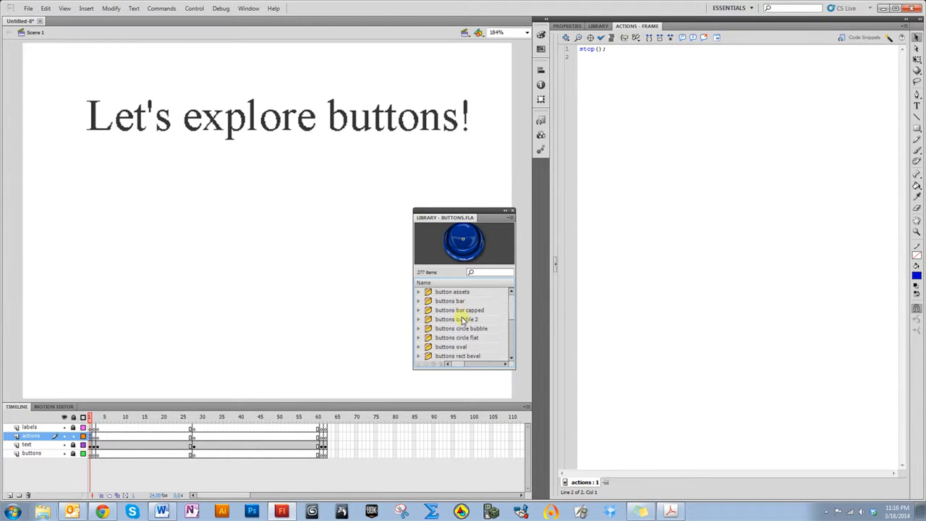
click(450, 301)
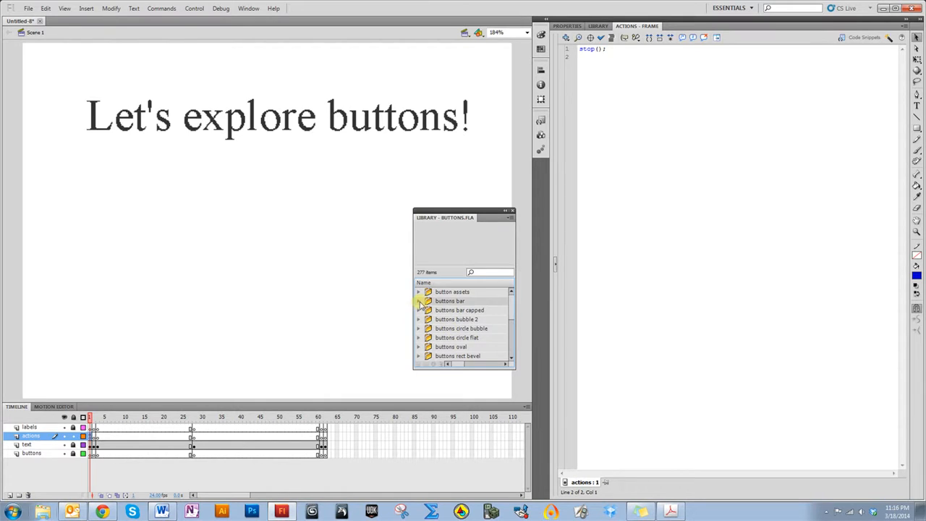
click(419, 301)
click(467, 311)
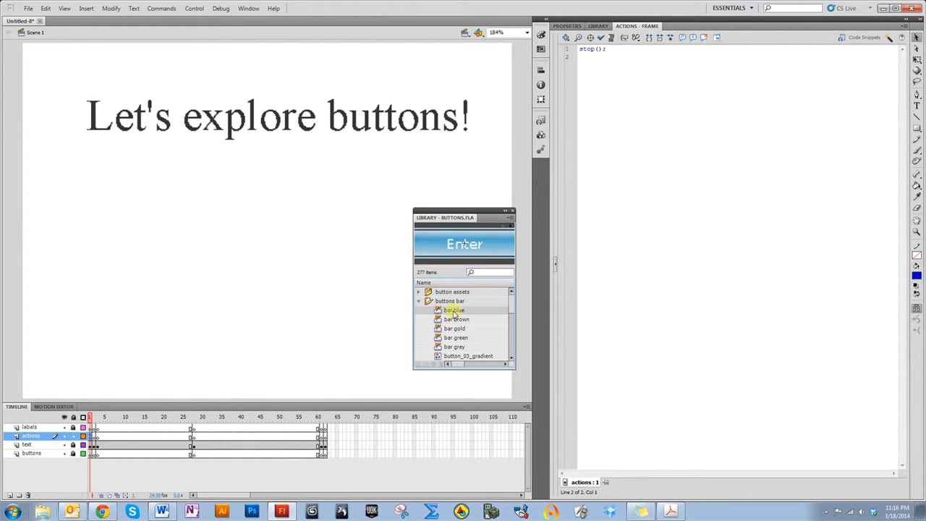
drag(454, 312, 244, 281)
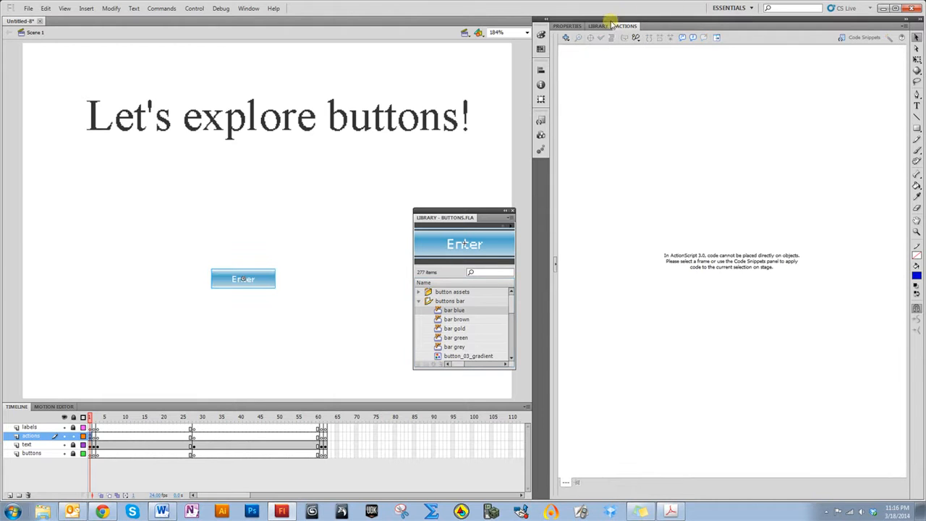
Close the Buttons common library and move the Enter button further right on the stage
click(579, 26)
click(595, 26)
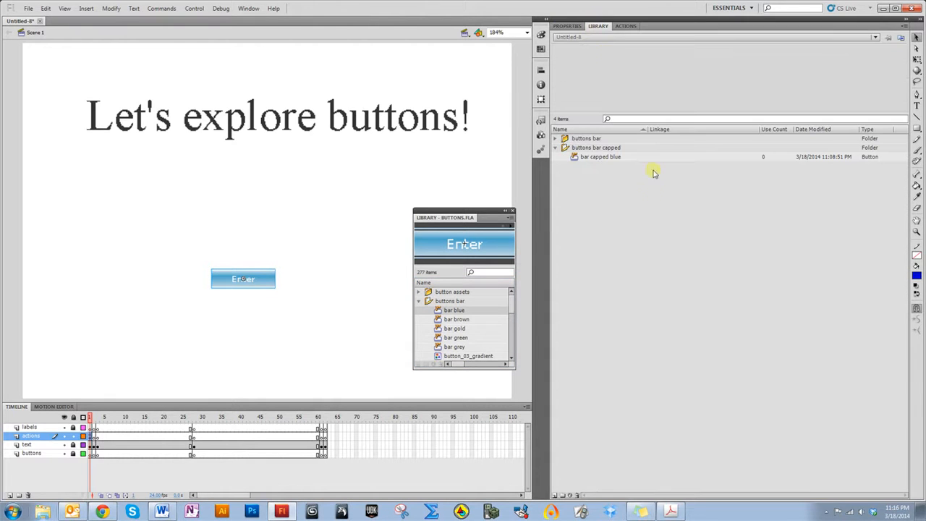
click(510, 211)
drag(222, 283, 373, 285)
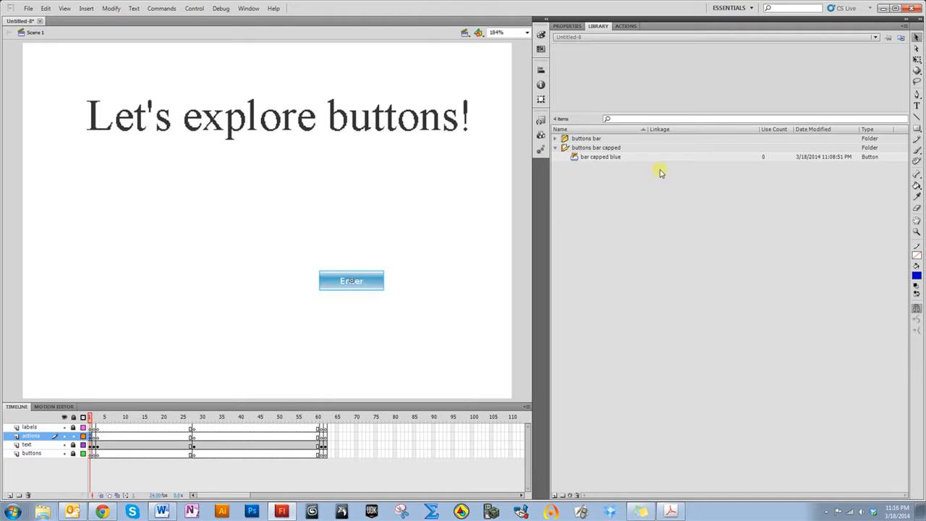
Scale the Enter button up with the Free Transform tool, positioning it in the lower right of the stage
click(919, 63)
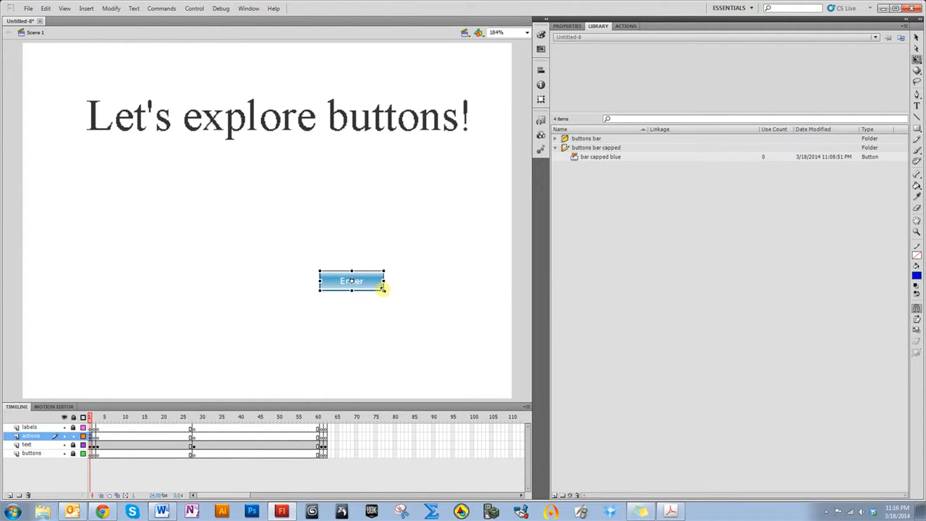
drag(383, 289, 457, 329)
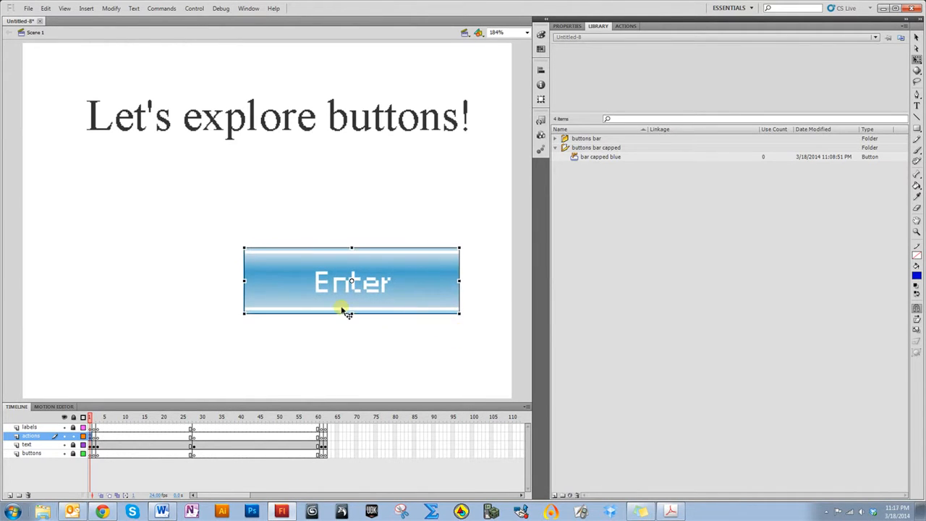
drag(346, 311, 370, 334)
click(316, 215)
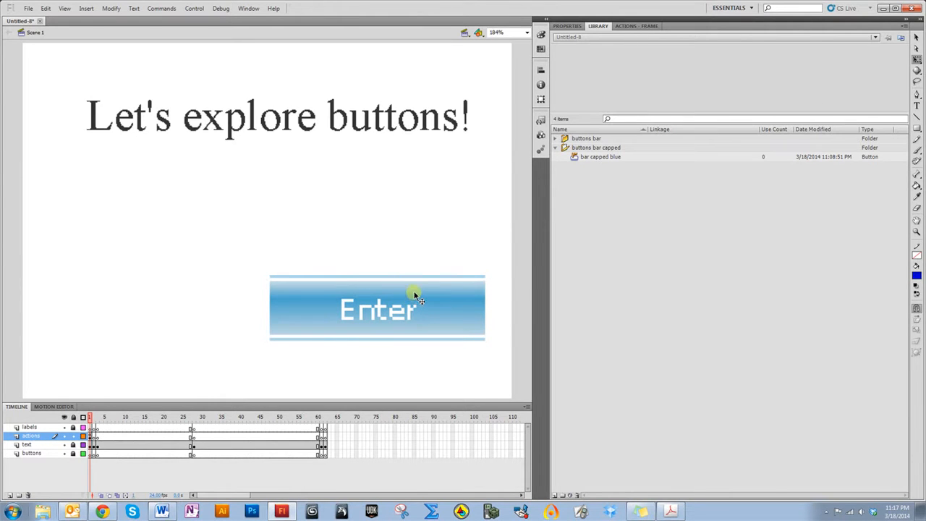
Open the Enter button symbol for editing and step through its Up, Over, Down and Hit state frames
double_click(408, 330)
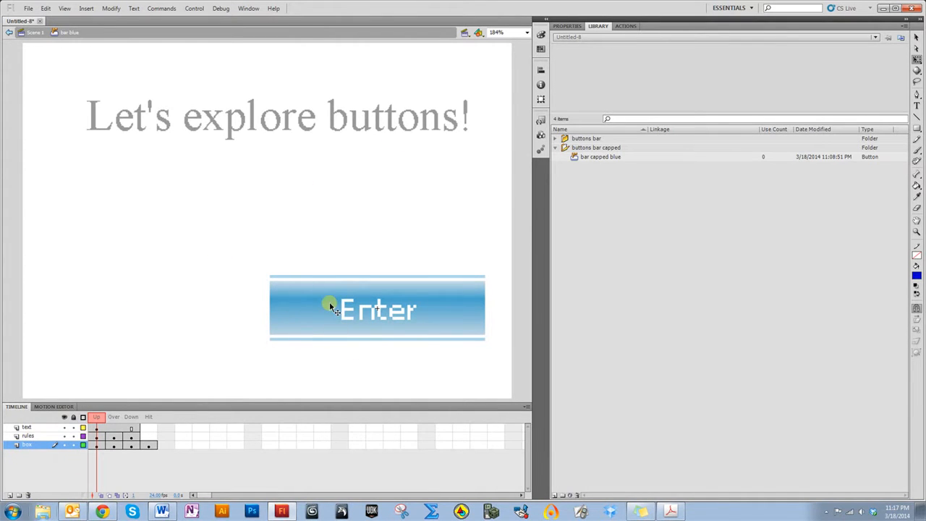
click(97, 418)
click(131, 418)
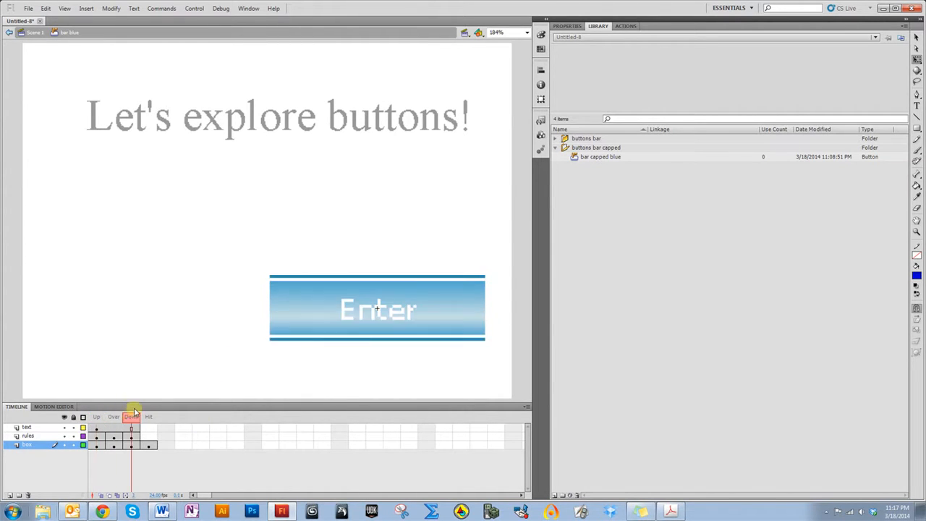
click(97, 418)
click(94, 421)
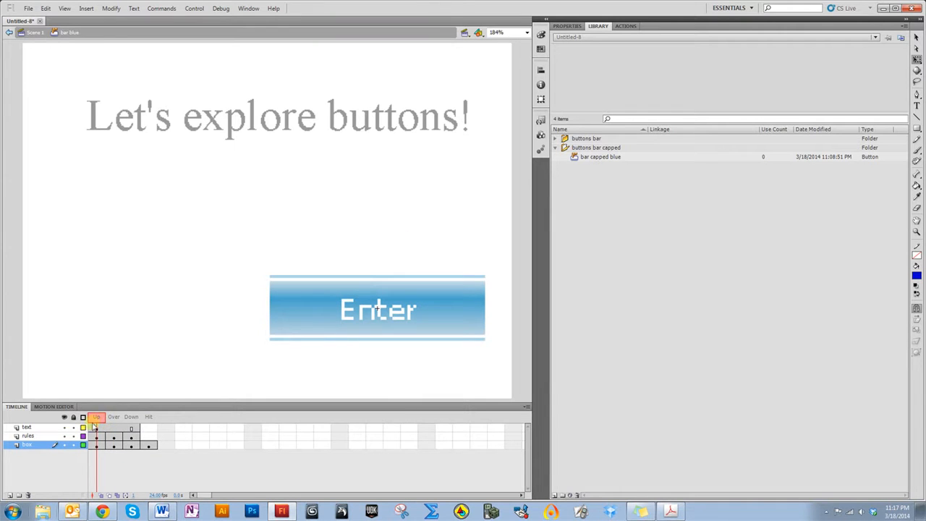
click(104, 417)
click(113, 418)
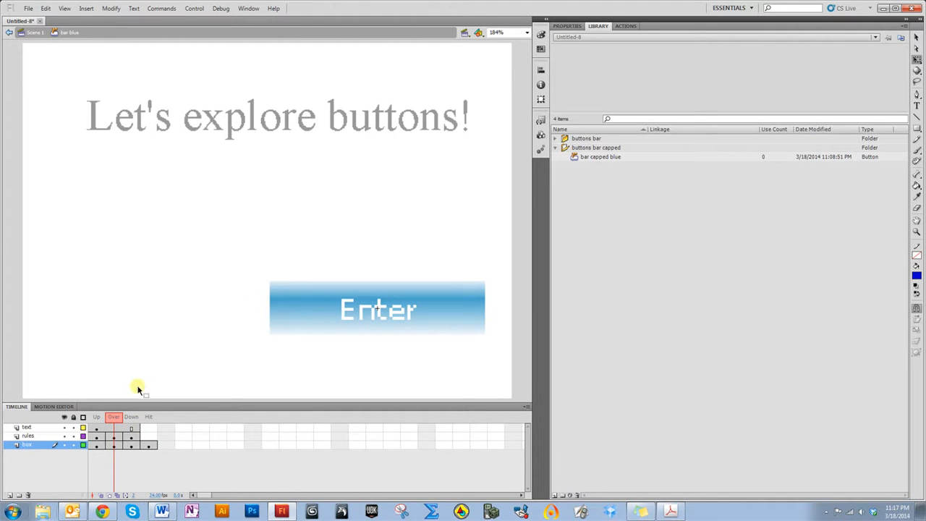
click(130, 418)
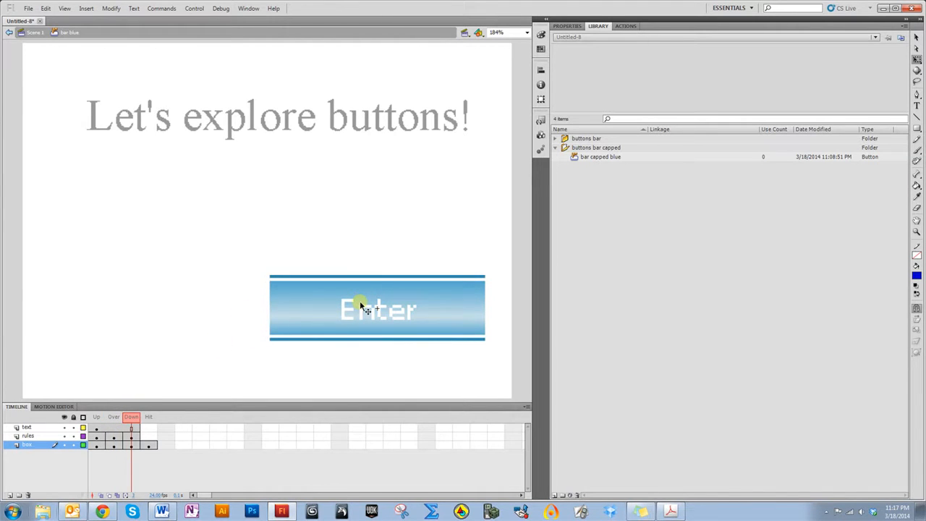
click(147, 418)
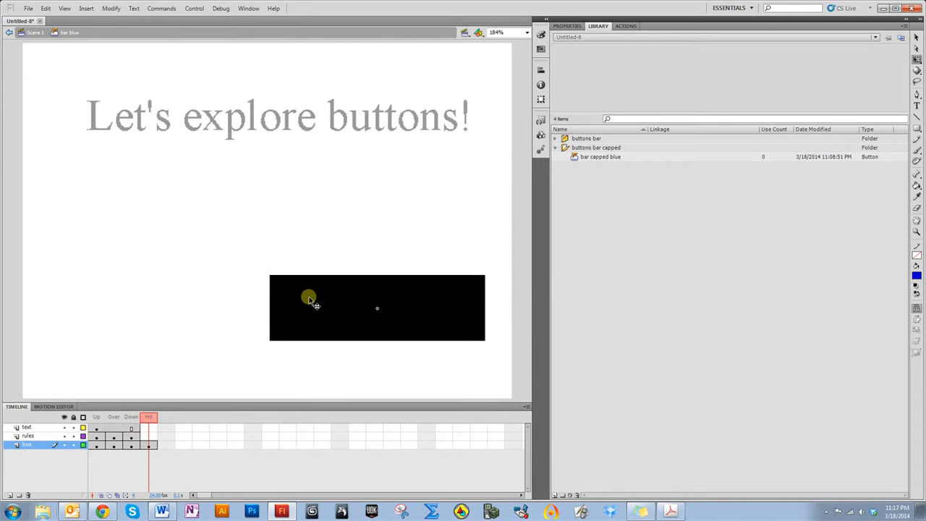
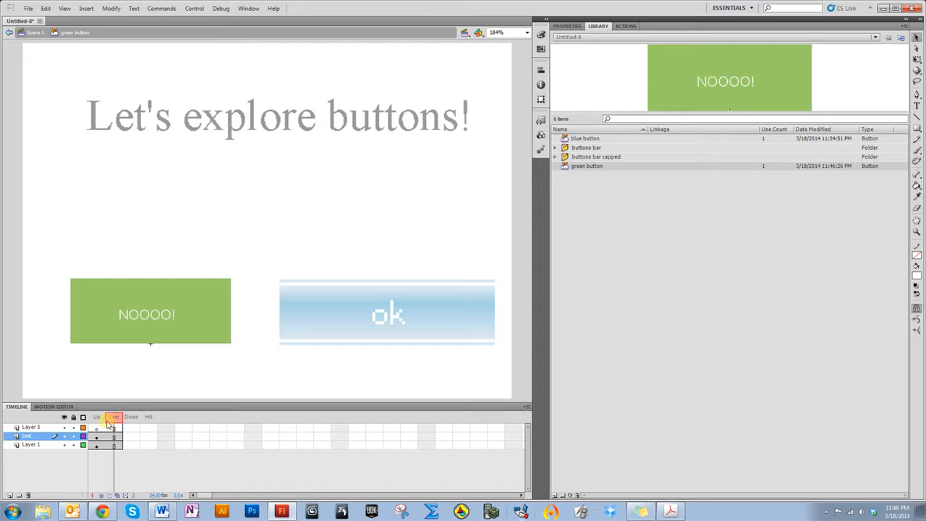
Insert a blank keyframe in Layer 3's Over state of the green button and rename that layer starting "pop out"
right_click(113, 427)
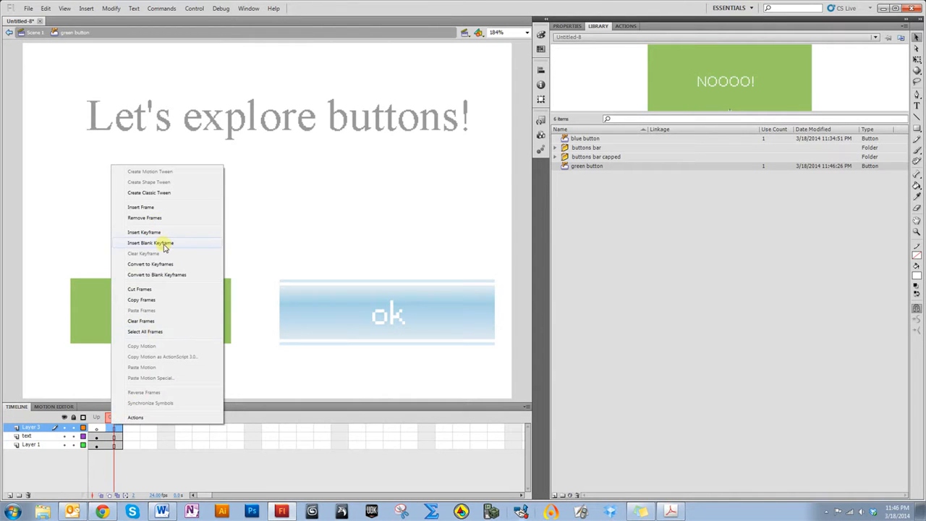
click(158, 239)
click(91, 423)
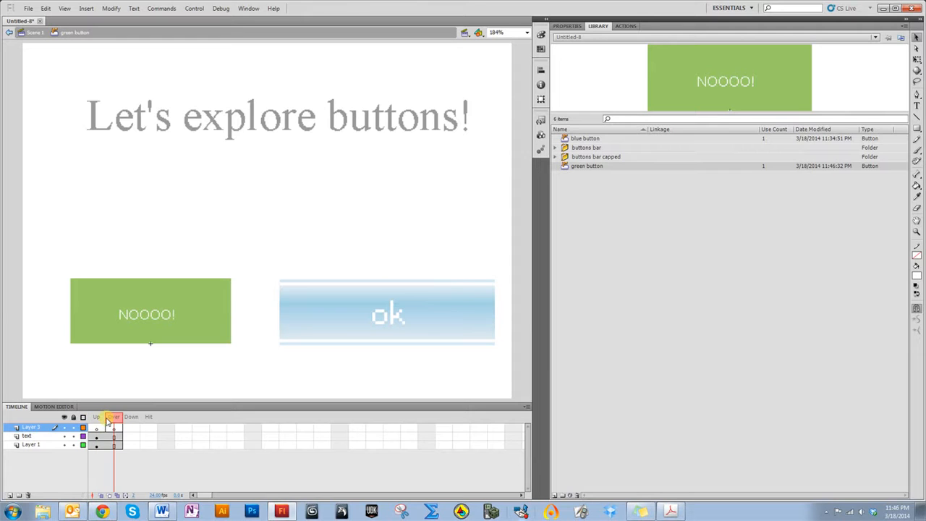
double_click(39, 429)
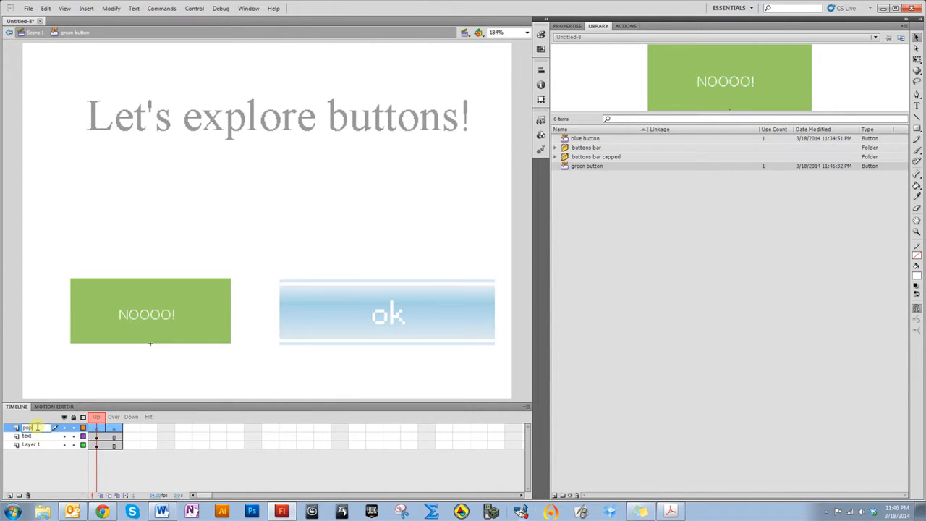
key(Return)
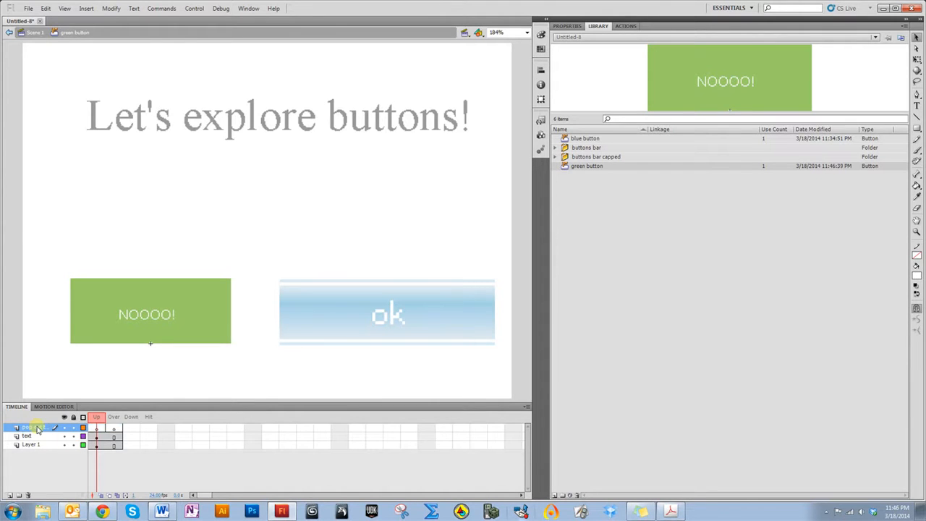
In the Over state, add the text "WHY!!!?" and position it beneath NOOOO! on the green button
click(114, 428)
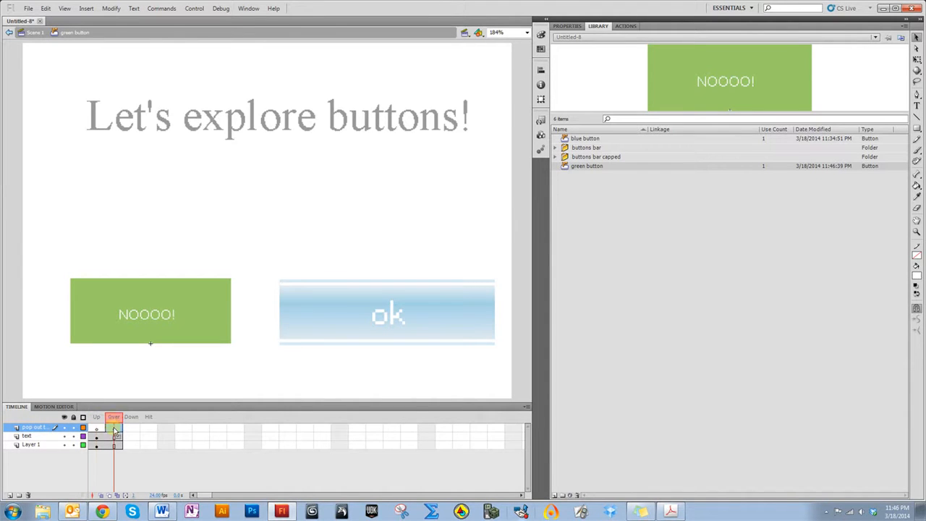
click(917, 106)
click(98, 340)
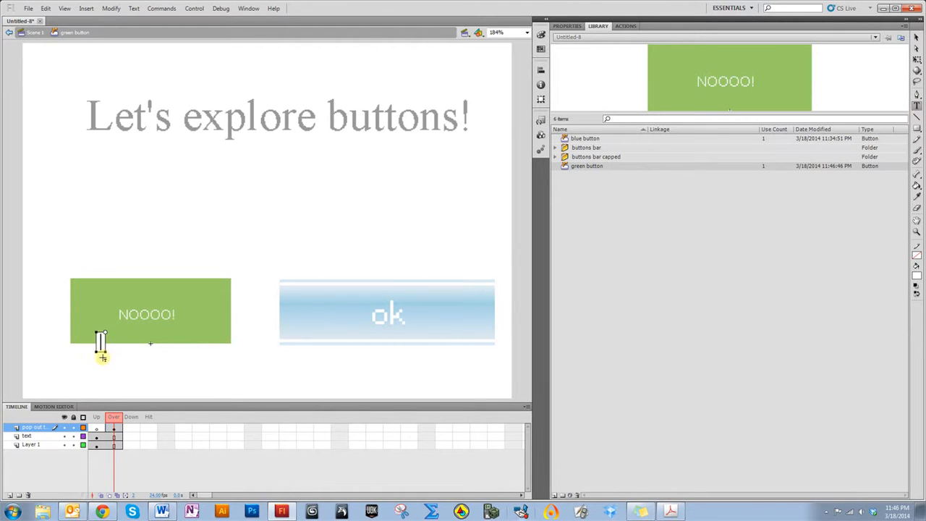
text(WHY!!!? Pl)
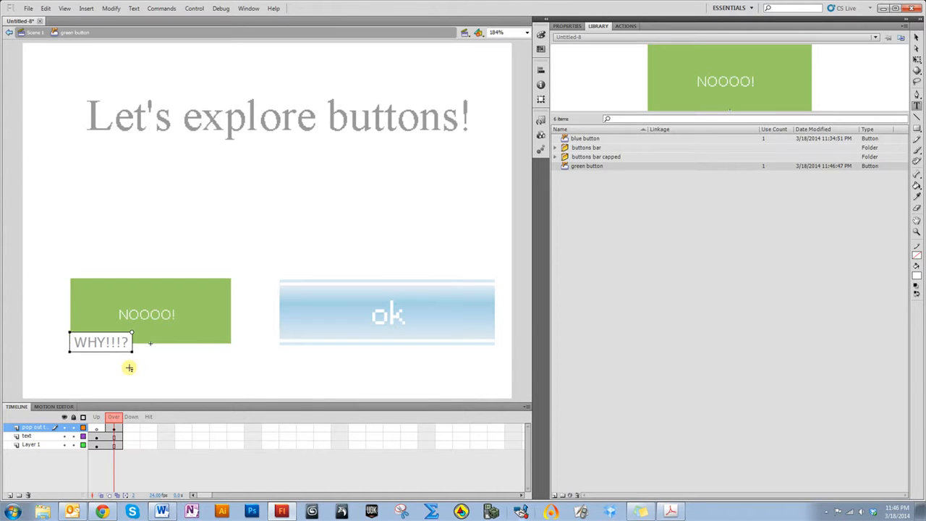
key(BackSpace)
key(BackSpace)
key(BackSpace)
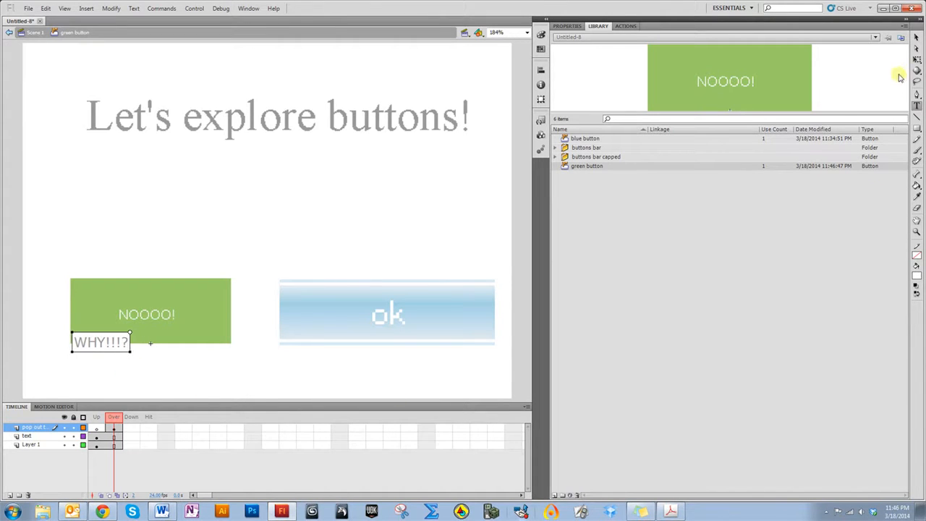
click(917, 37)
drag(94, 351, 145, 344)
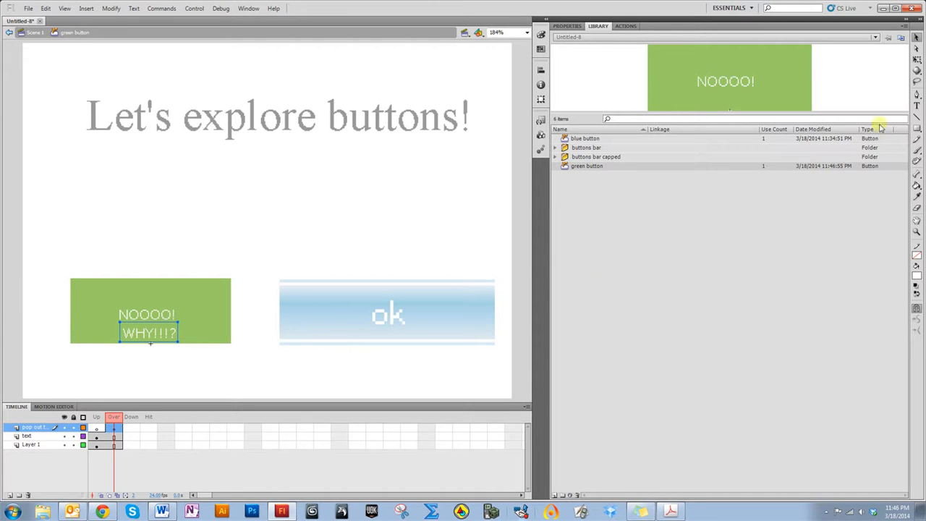
Compare the button's Up and Over states, then test the movie and close the preview
click(115, 420)
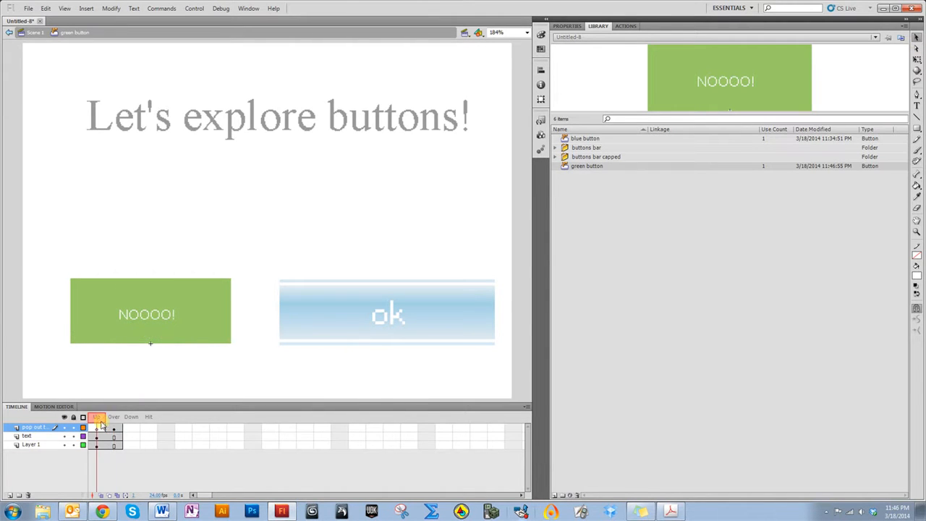
mouse_move(111, 424)
mouse_down()
mouse_move(100, 421)
mouse_move(113, 420)
mouse_up()
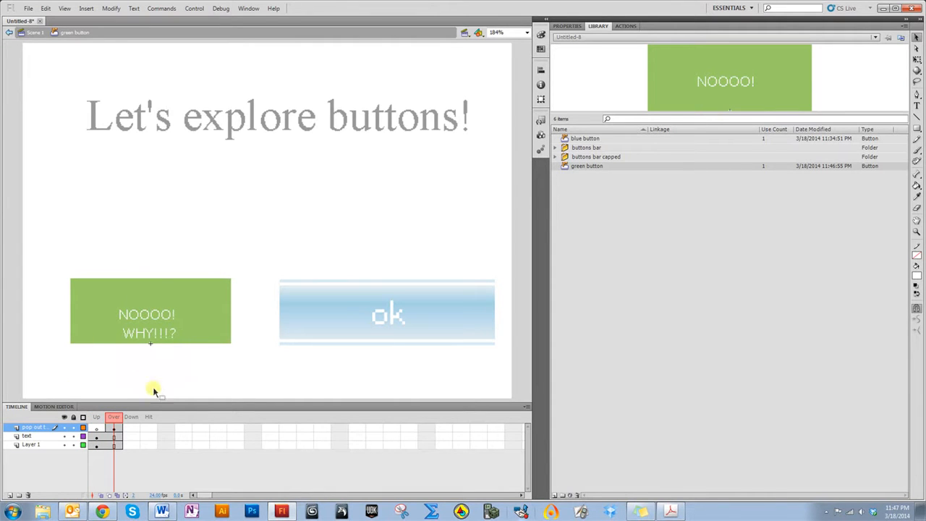
click(97, 427)
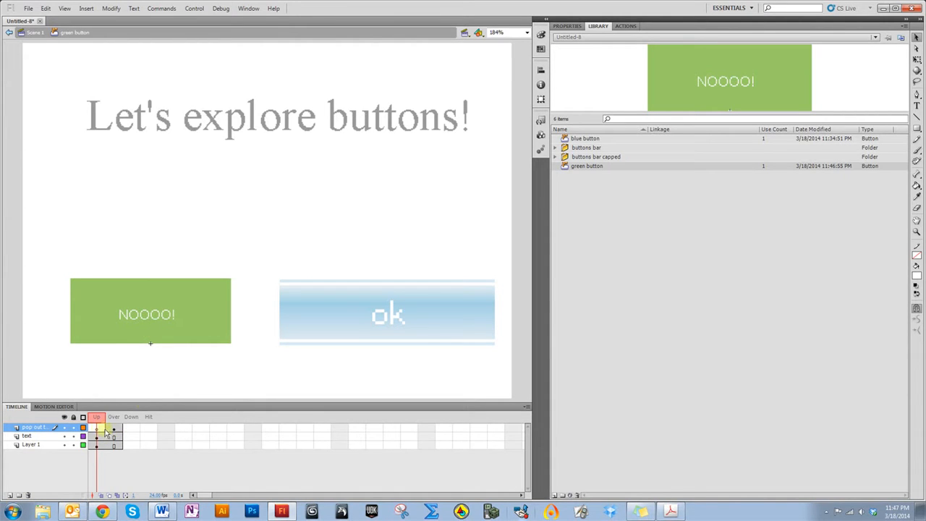
key(ctrl+Return)
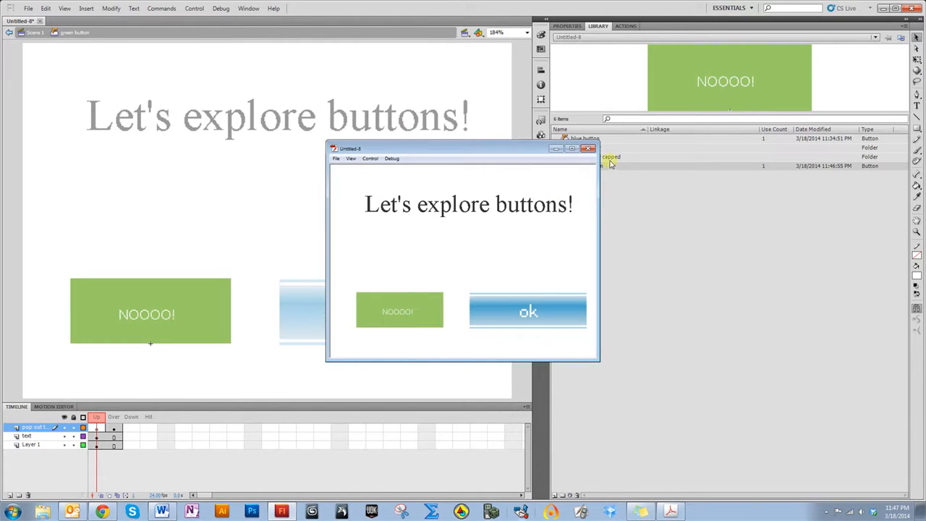
click(589, 150)
Leave the button symbol editing mode and return to Scene 1
click(567, 26)
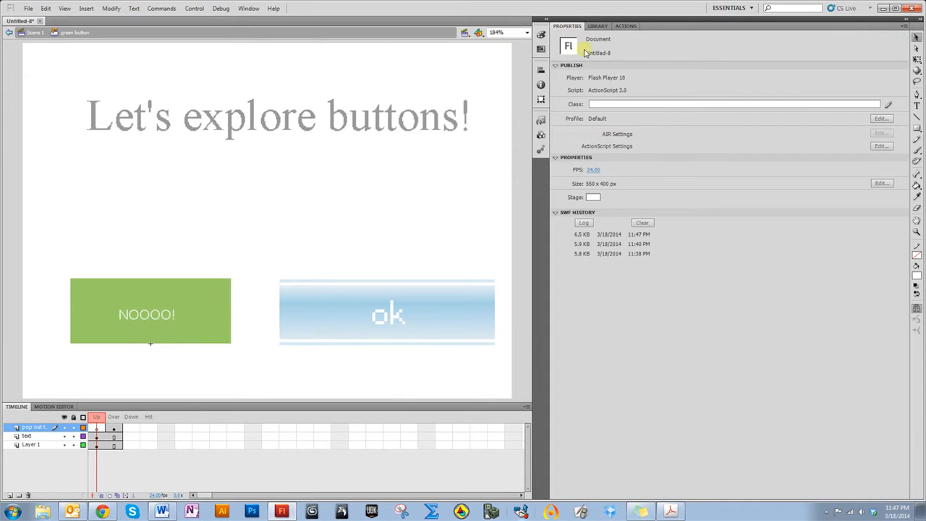
click(210, 336)
click(438, 208)
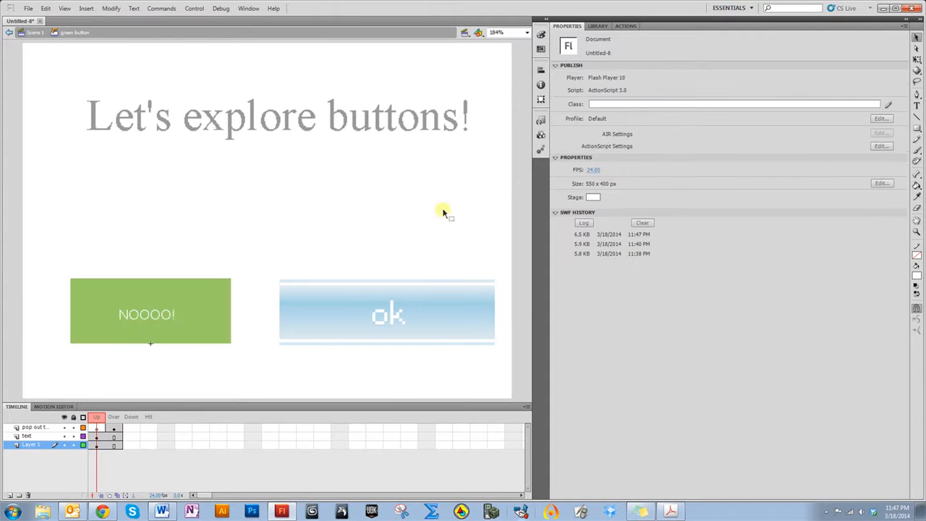
click(599, 26)
click(624, 26)
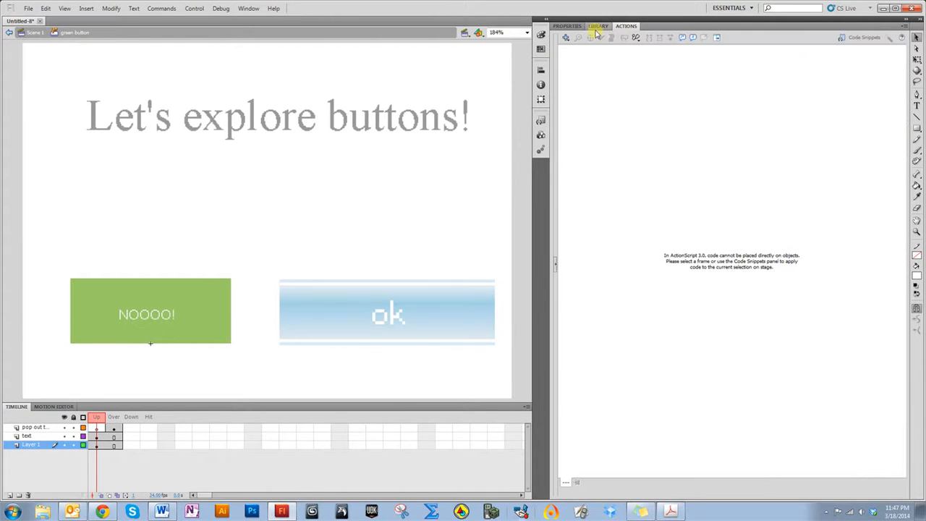
click(605, 27)
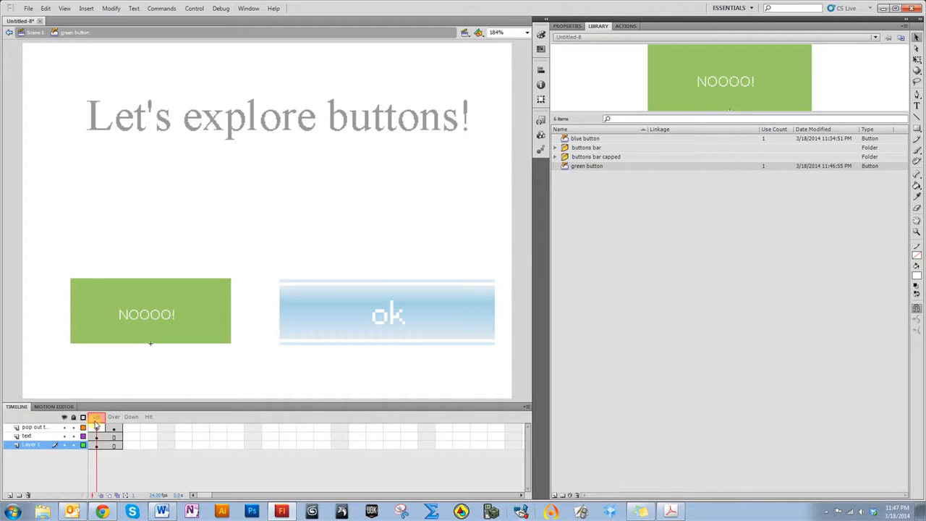
click(32, 33)
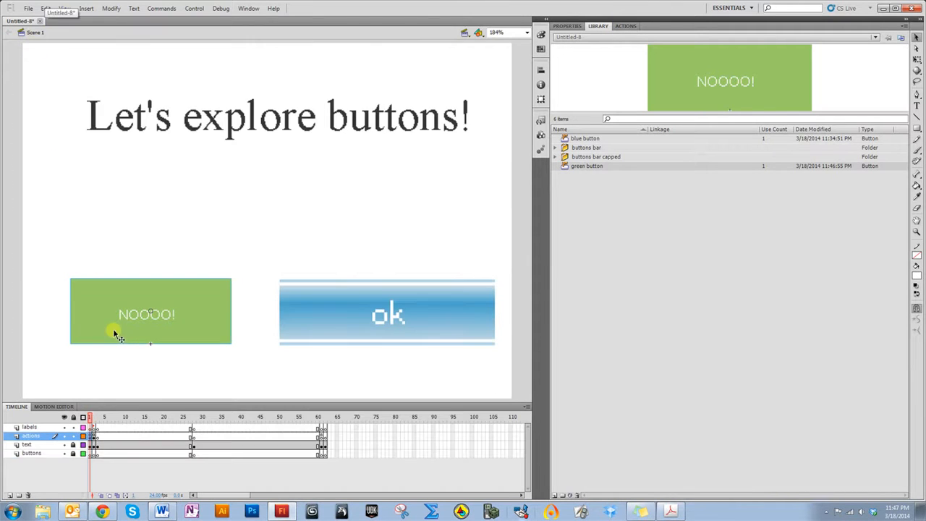
Move to frame 62 on the labels layer and name that frame's label "optout"
click(92, 421)
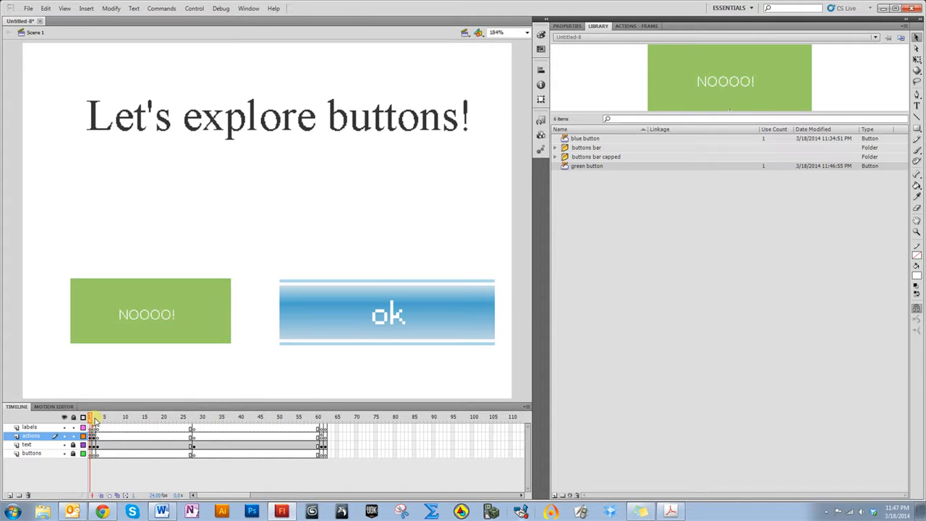
drag(94, 421, 327, 421)
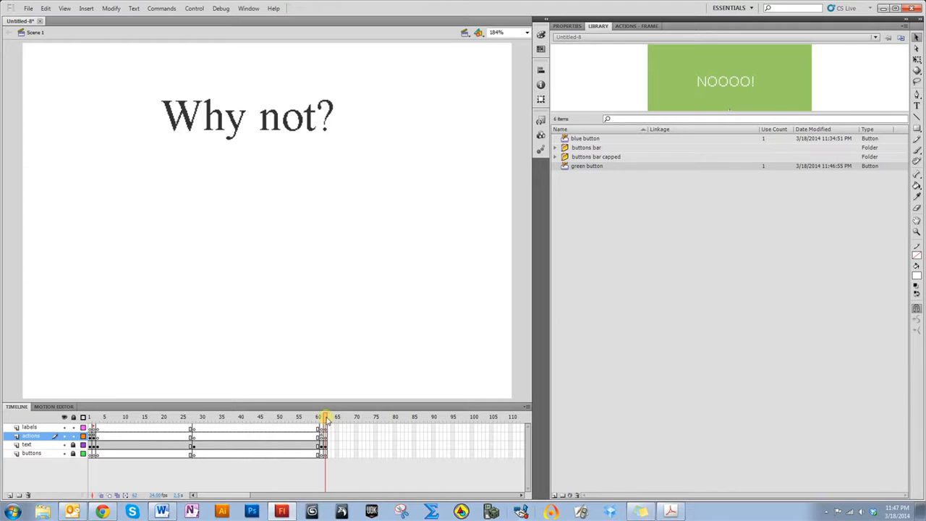
mouse_move(325, 422)
mouse_down()
mouse_move(315, 421)
mouse_move(325, 421)
mouse_up()
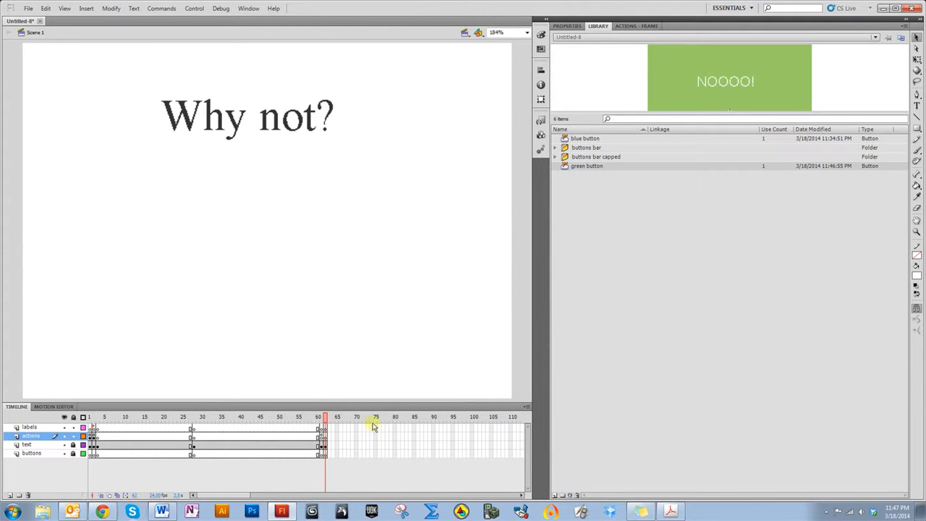
click(326, 428)
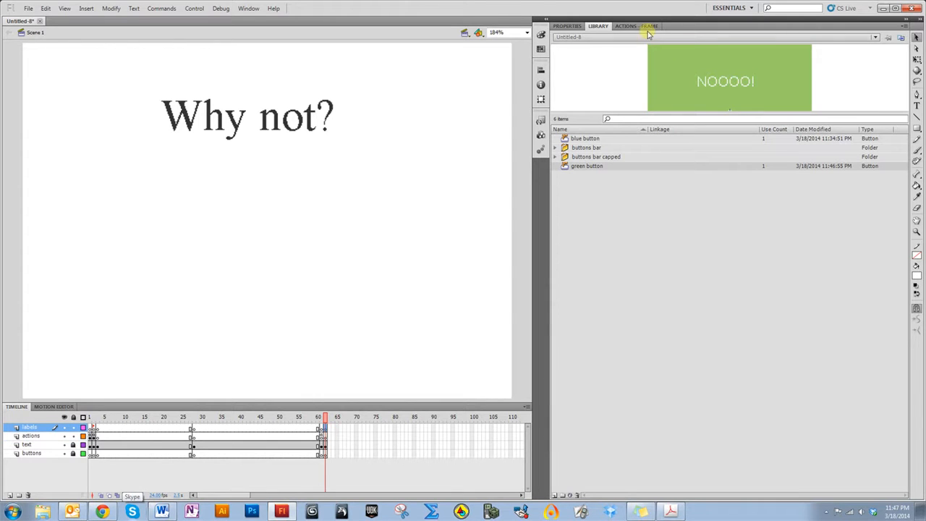
click(578, 27)
click(595, 77)
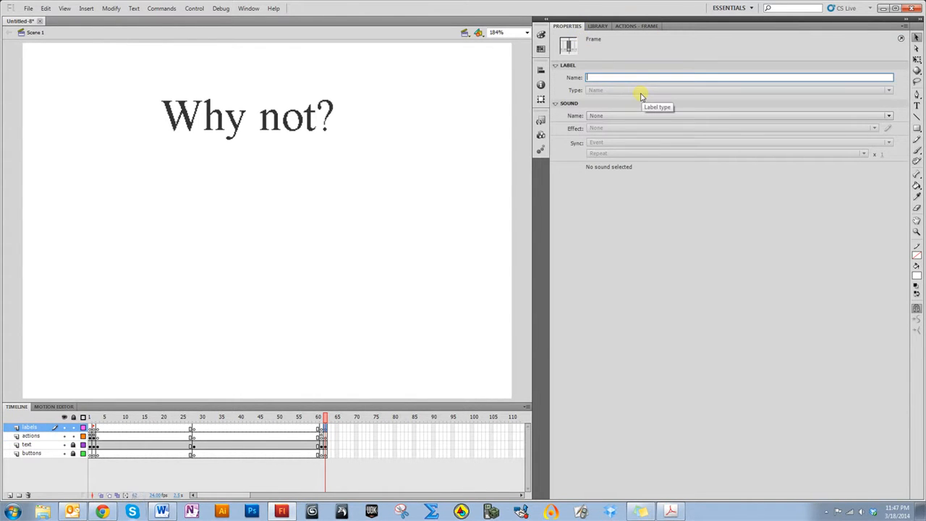
text(optout)
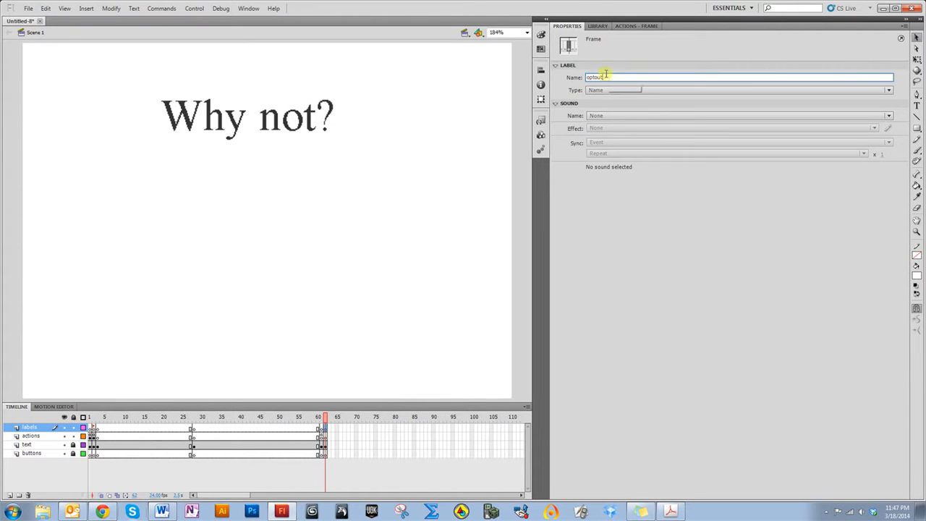
drag(606, 78, 589, 80)
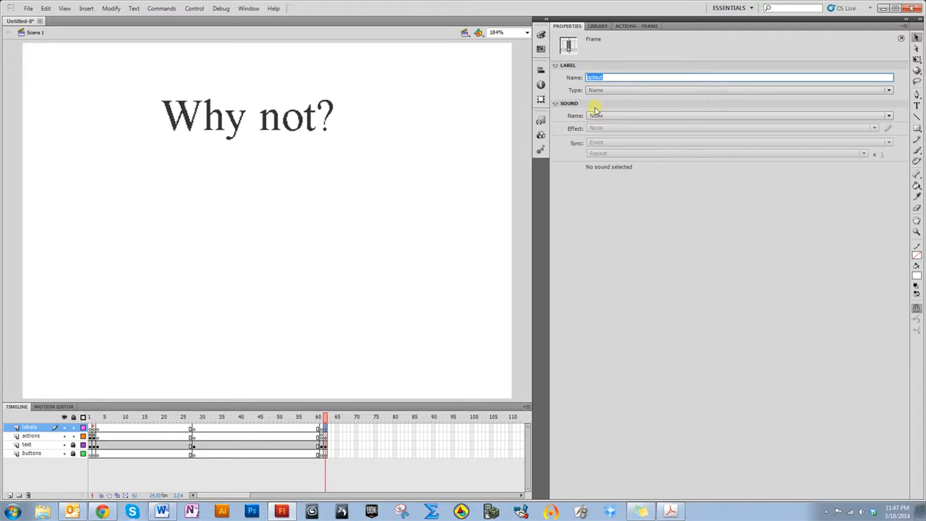
click(598, 270)
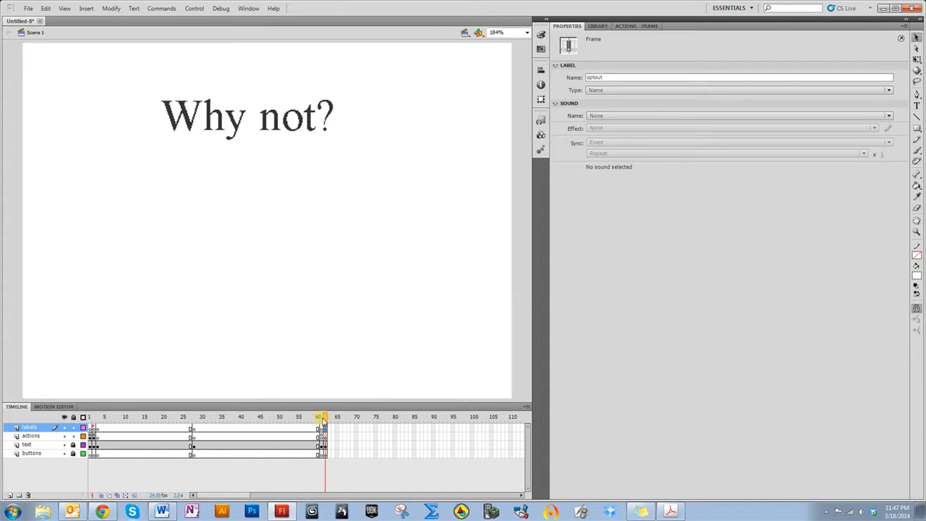
Return to frame 1, select the green button, and give it the instance name no_btn
drag(324, 420, 90, 418)
click(124, 325)
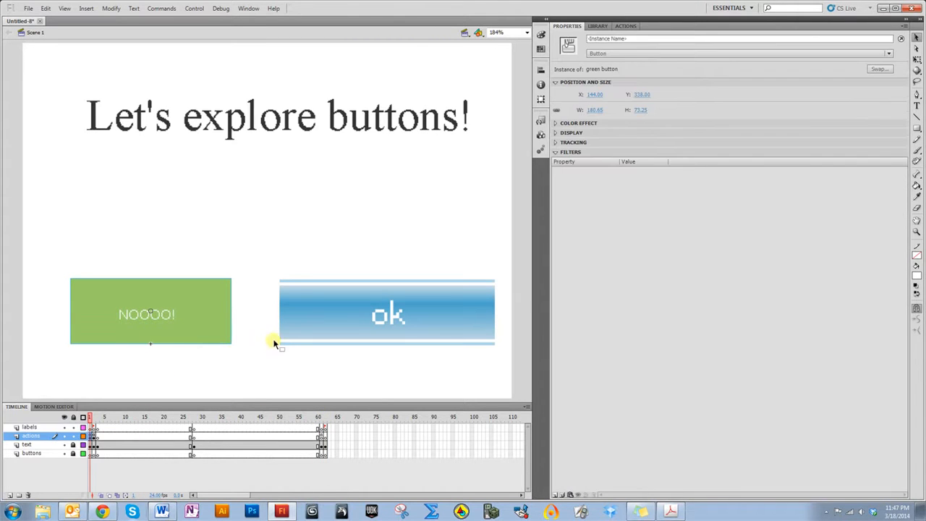
click(594, 39)
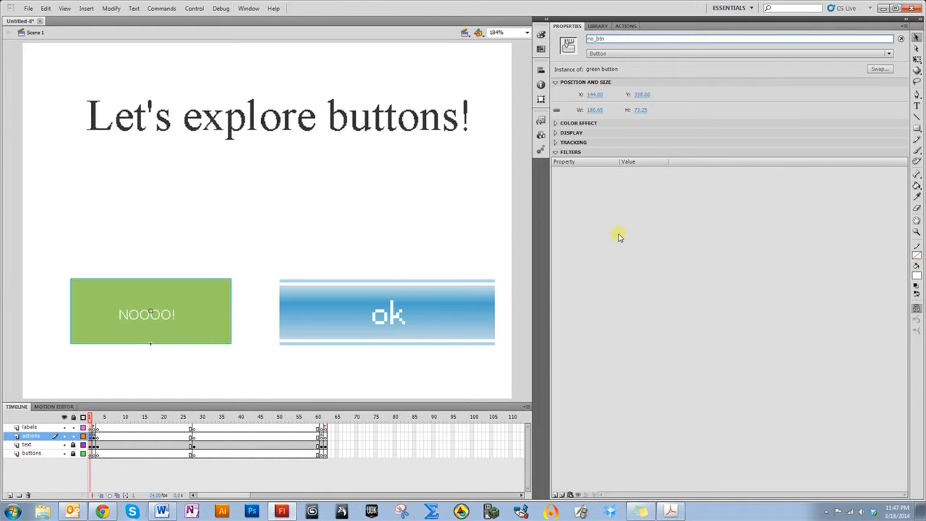
Add the "Click to Go to Frame and Stop" code snippet for no_btn and delete its comment block
click(541, 121)
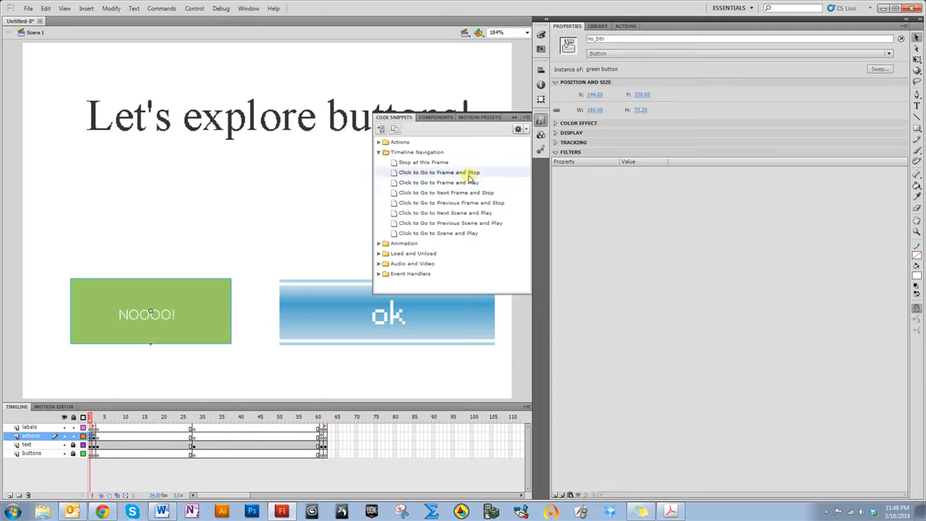
double_click(434, 173)
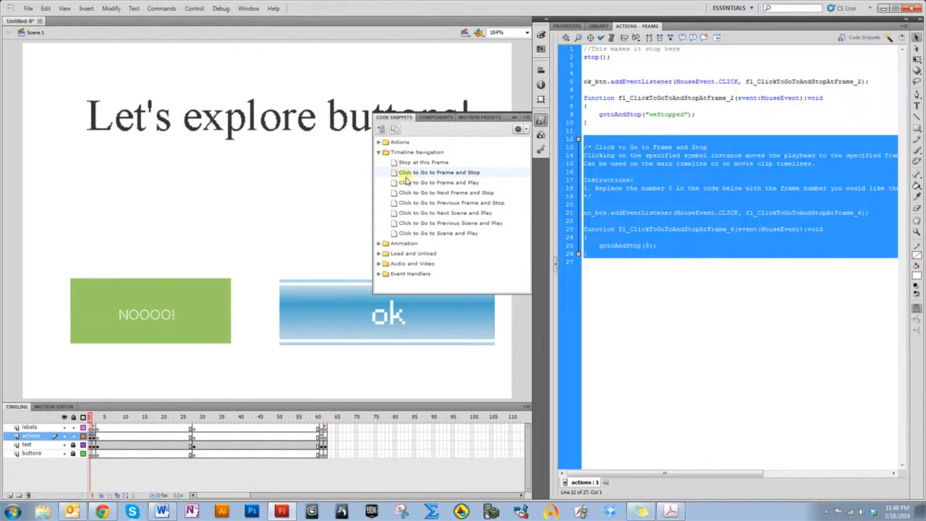
click(649, 229)
drag(606, 202, 584, 147)
key(BackSpace)
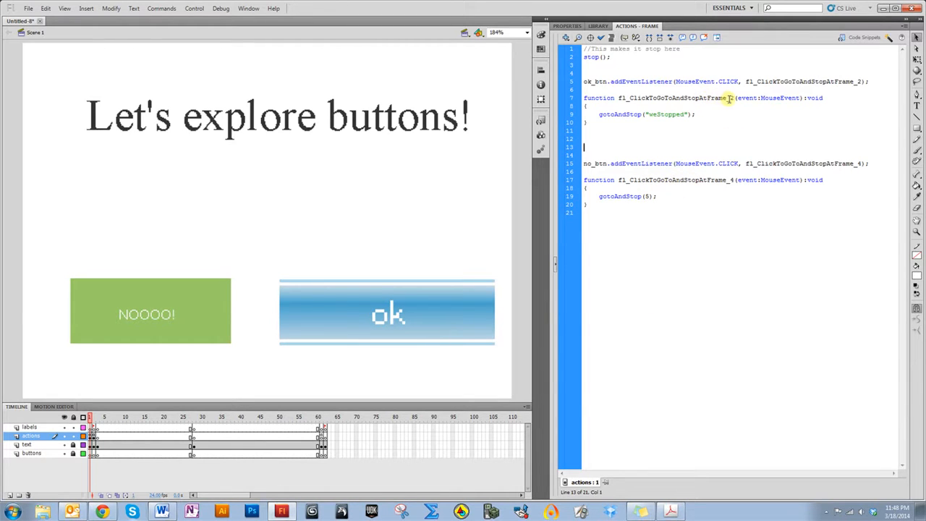
Examine the function names and frame numbers in both click handler functions
mouse_move(728, 98)
mouse_down()
mouse_move(627, 100)
mouse_move(730, 99)
mouse_up()
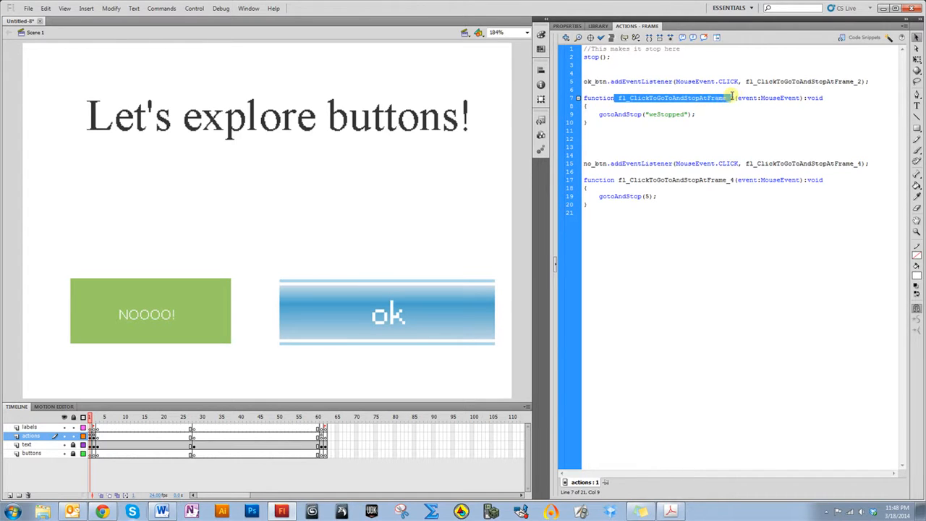
drag(618, 179, 732, 179)
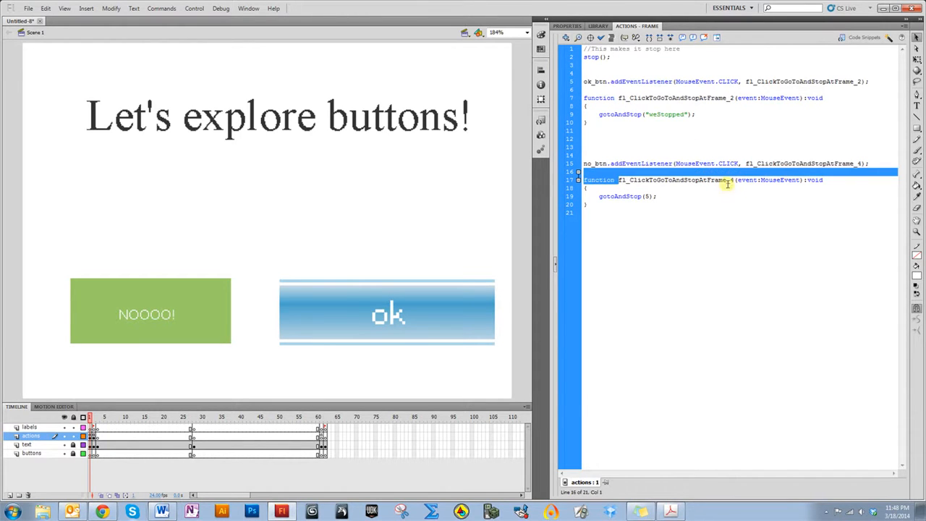
click(731, 180)
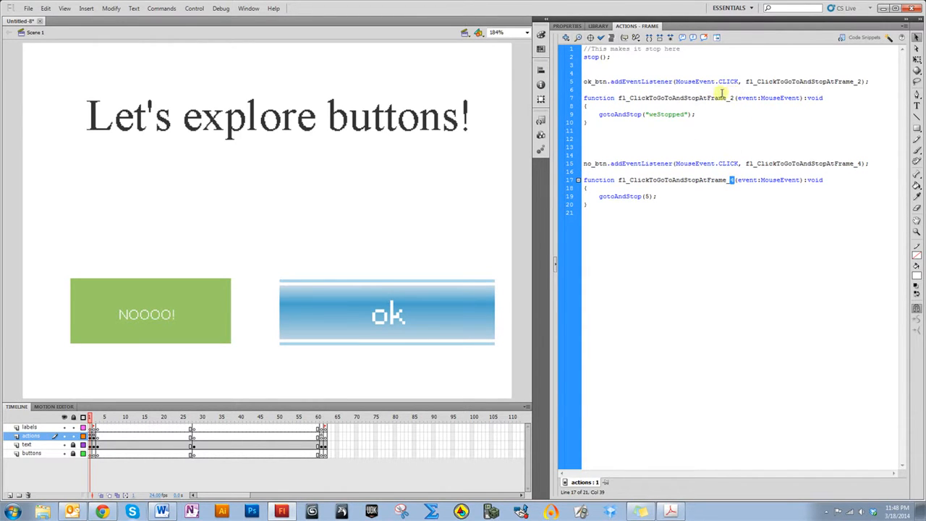
click(713, 189)
click(687, 216)
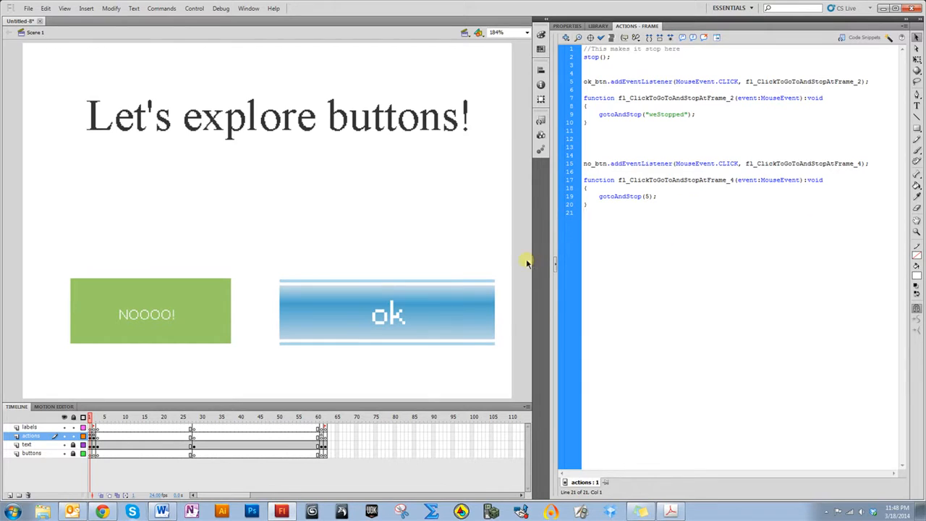
Check the frame label name on frame 62, then return to frame 1
click(325, 428)
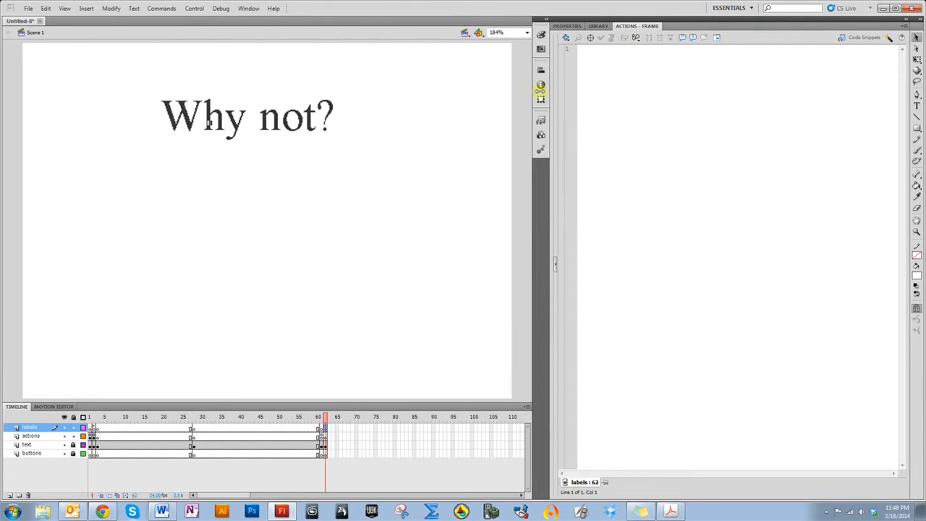
click(568, 26)
double_click(604, 77)
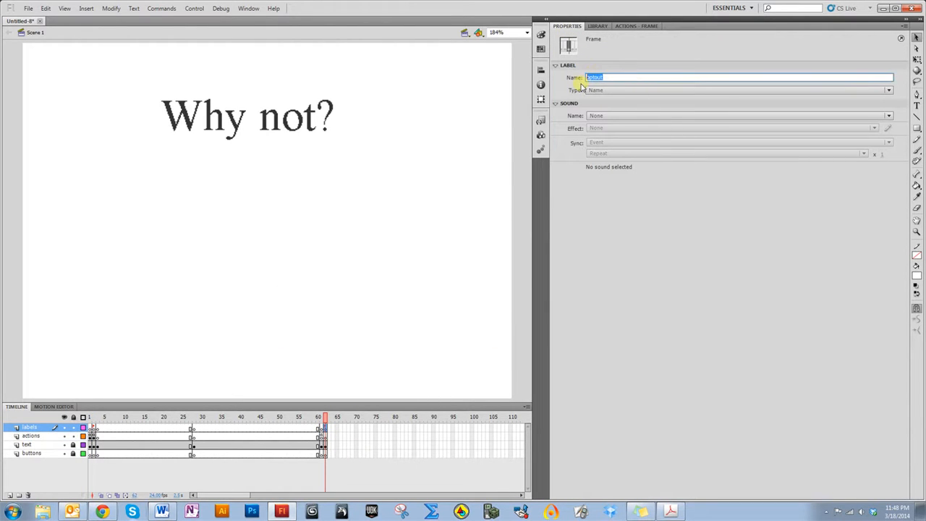
click(93, 427)
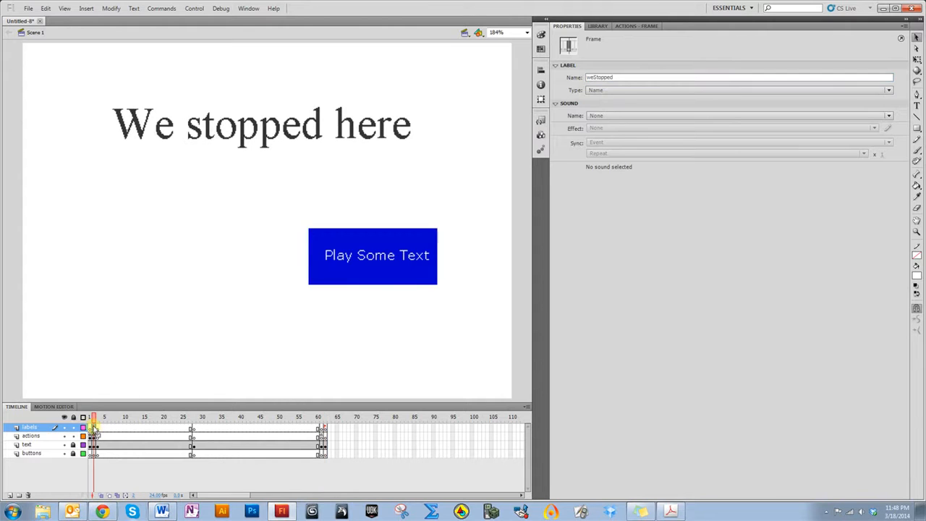
Open the frame 1 actions and change the no_btn handler's target to gotoAndStop("optout")
click(91, 427)
click(624, 26)
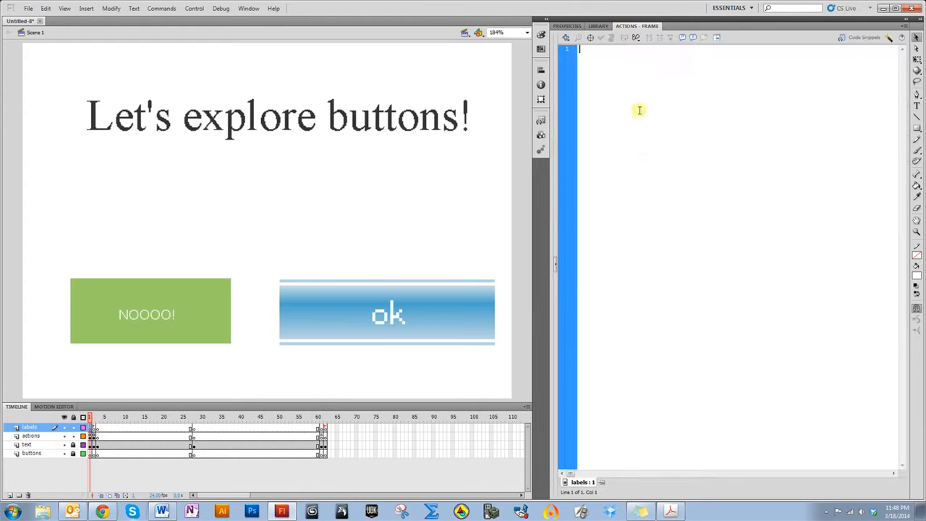
click(93, 437)
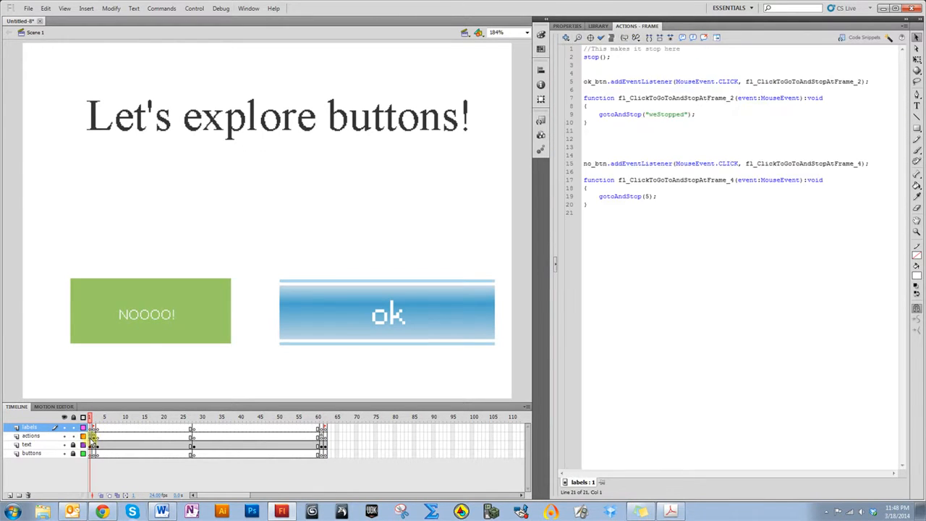
click(646, 196)
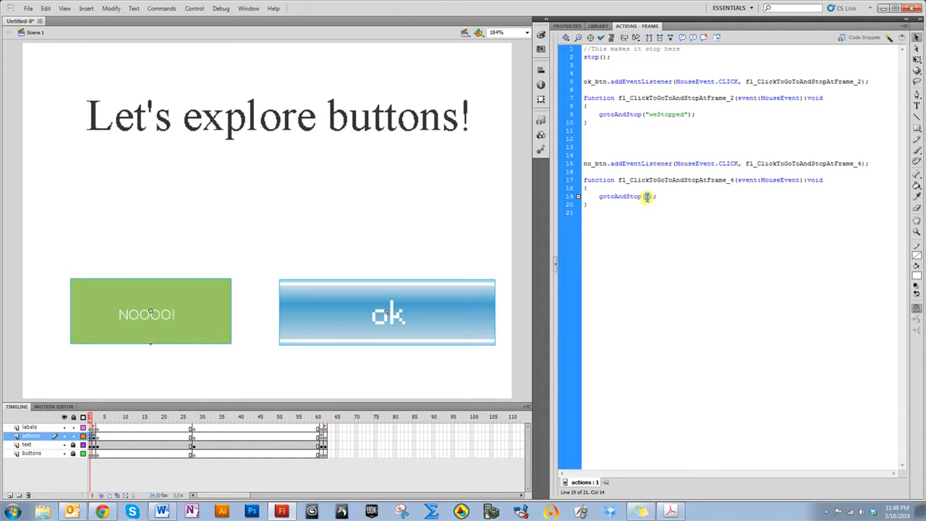
click(661, 217)
click(27, 9)
click(35, 95)
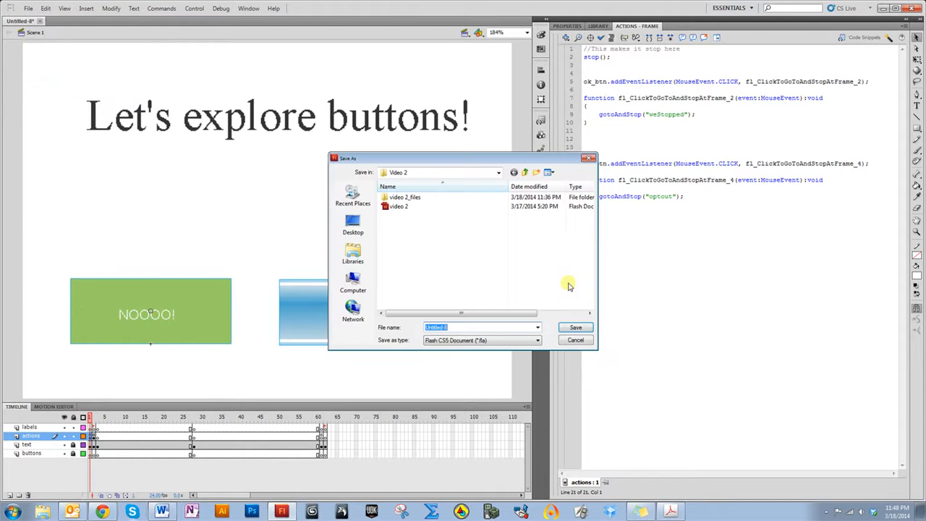
click(575, 341)
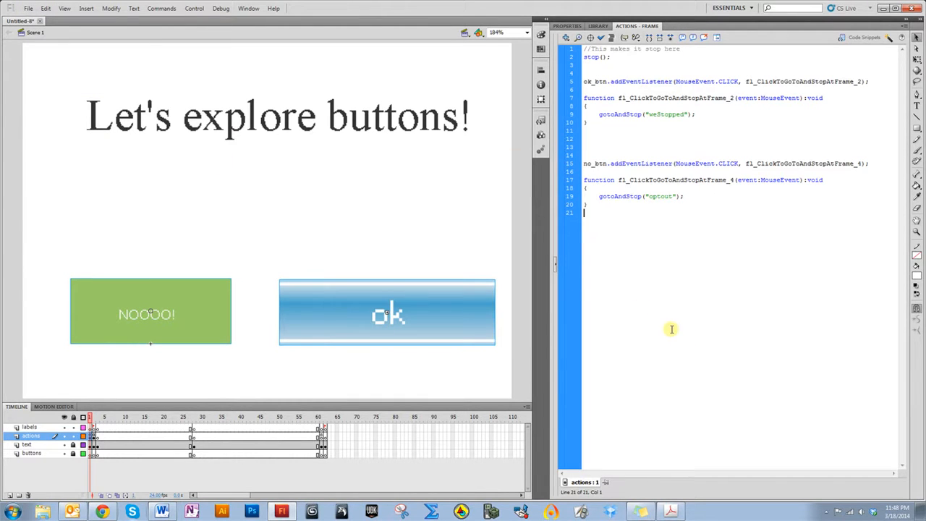
Save the document as flash in the Video 2 folder
click(28, 9)
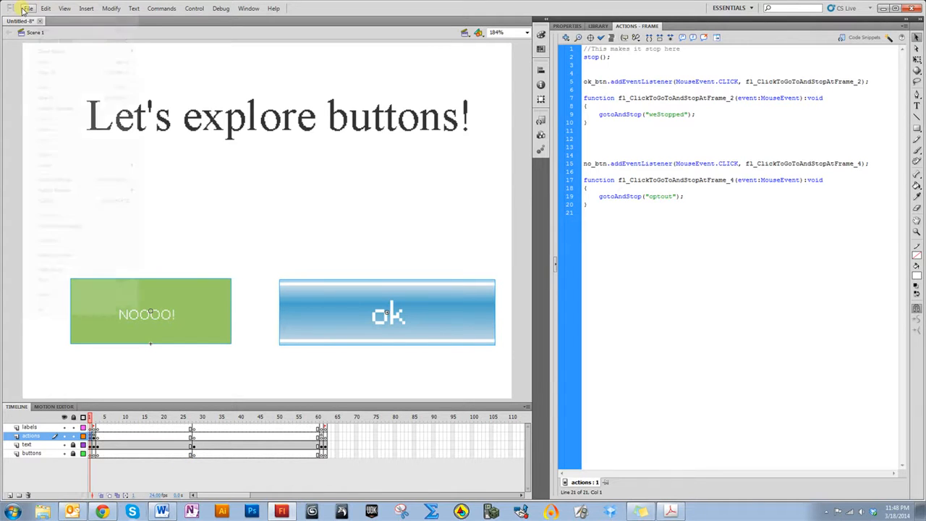
click(43, 86)
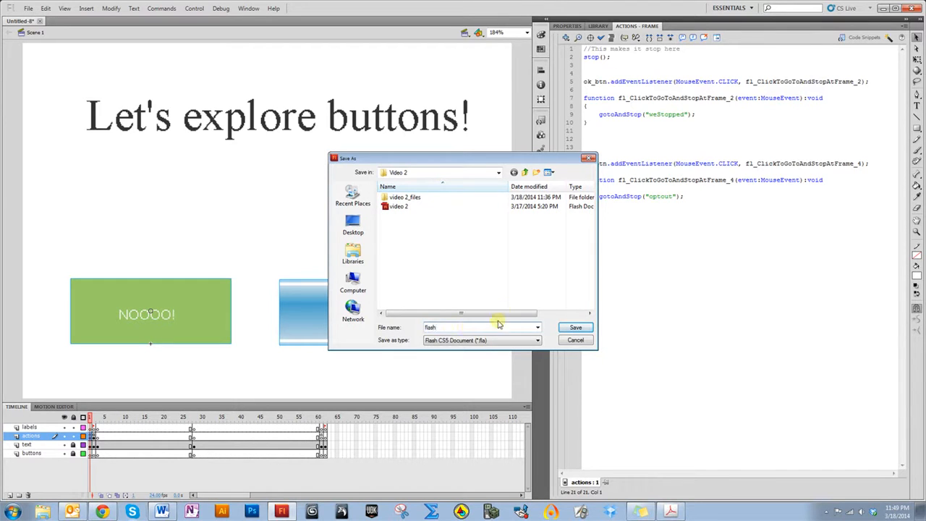
click(576, 327)
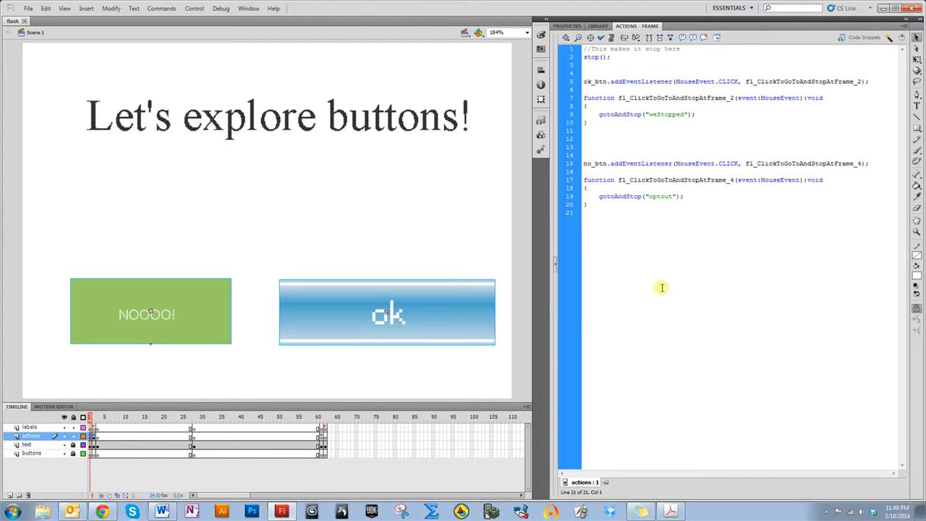
Test the movie, try the NOOOO! button, and close the preview window
key(ctrl+Return)
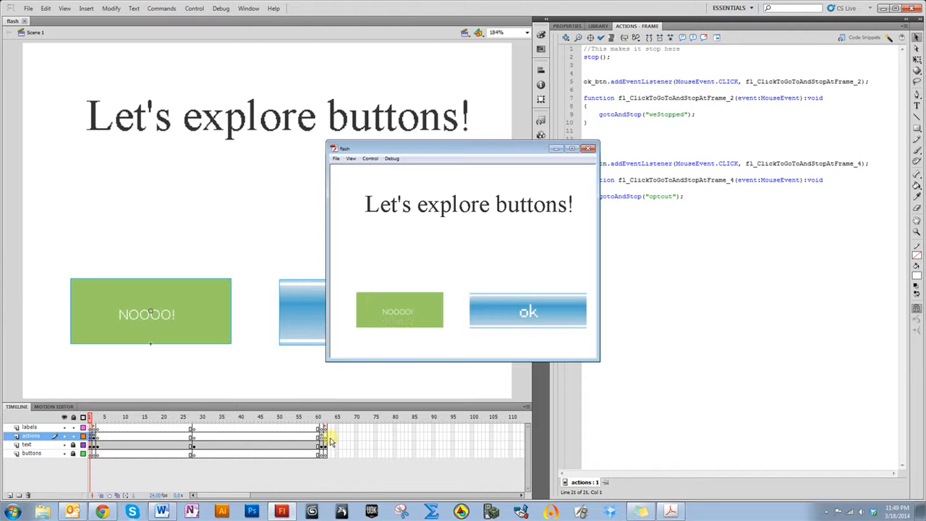
click(381, 323)
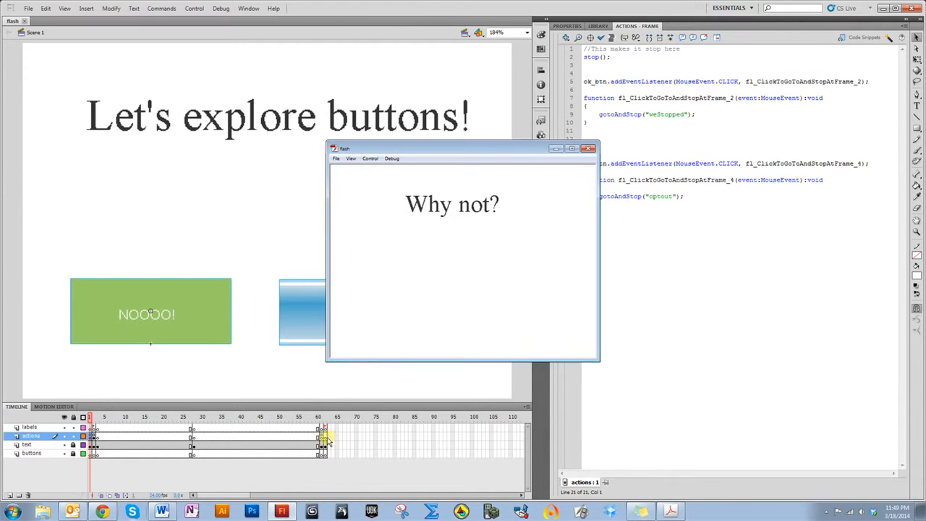
click(588, 148)
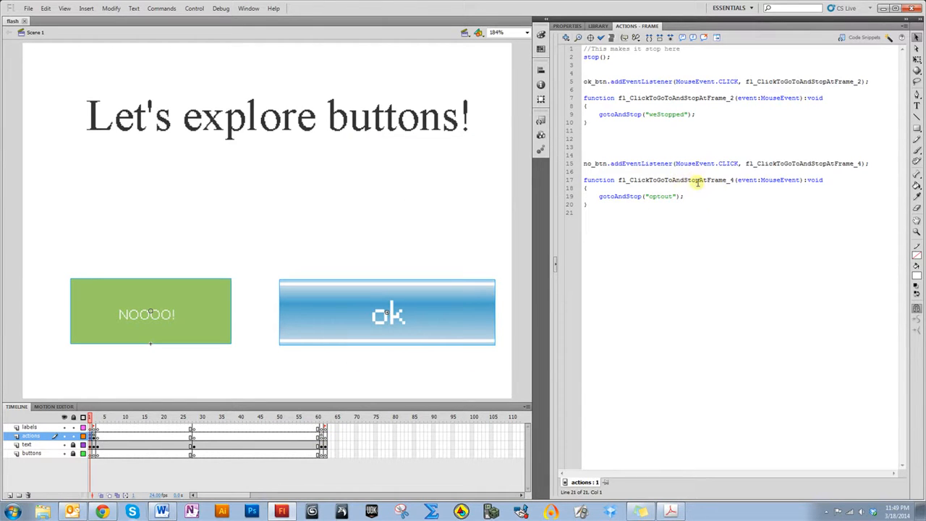
Add a stop(); action to frame 62 of the actions layer
click(324, 437)
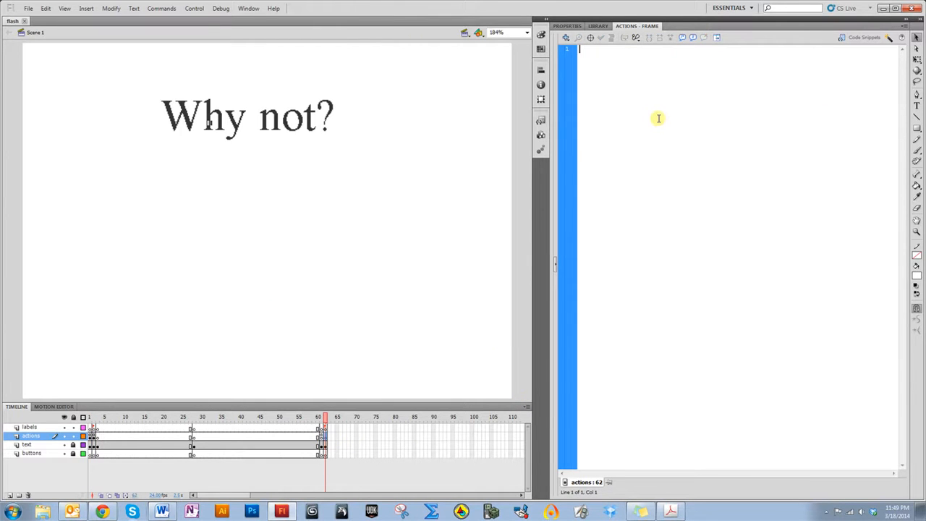
text(st)
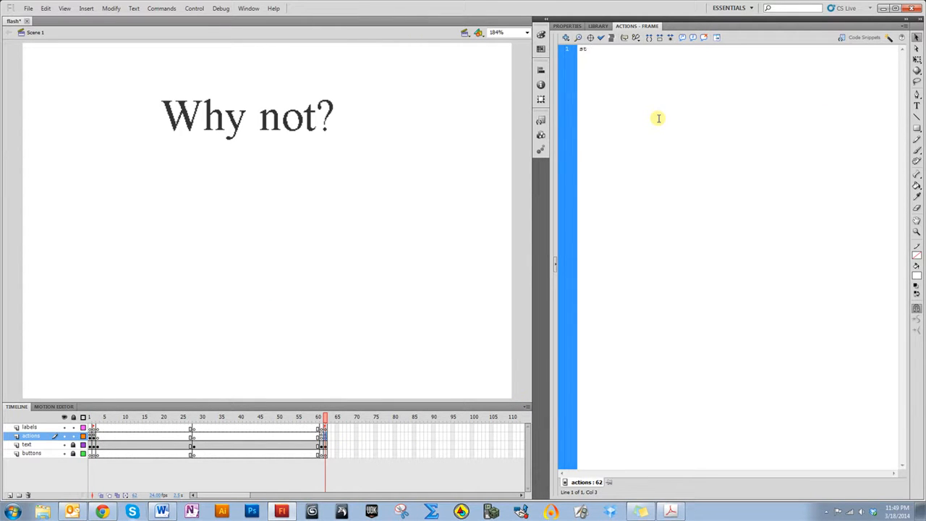
text(op();)
key(Return)
Return to frame 1, test the movie again with the NOOOO! button, and close the preview
drag(325, 424, 91, 432)
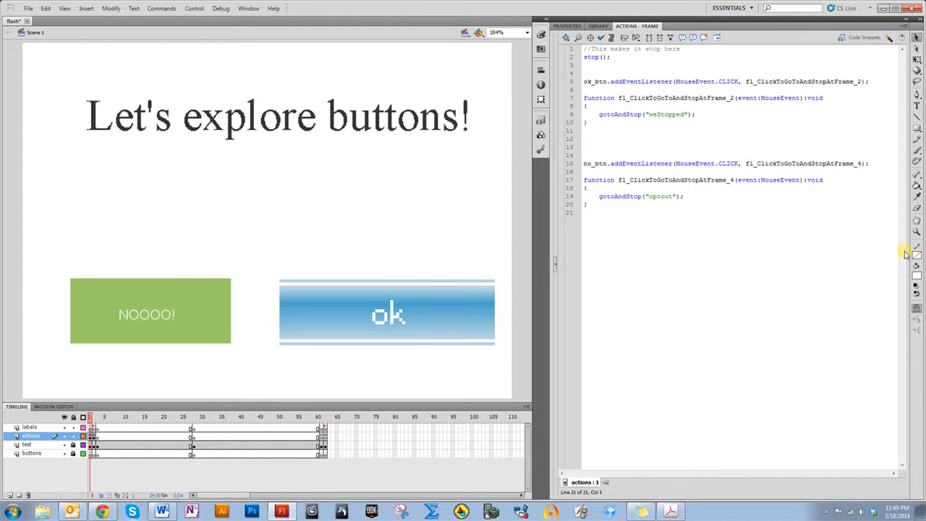
key(ctrl+Return)
click(397, 311)
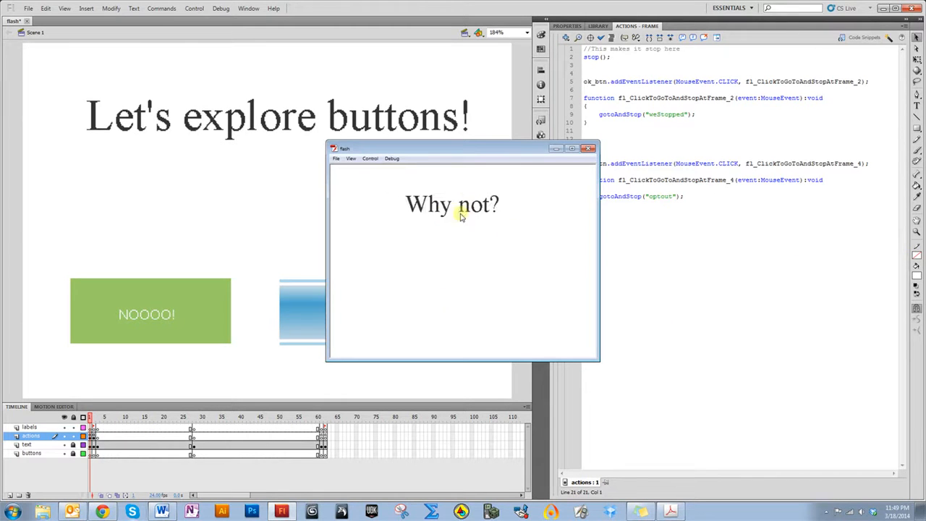
click(594, 151)
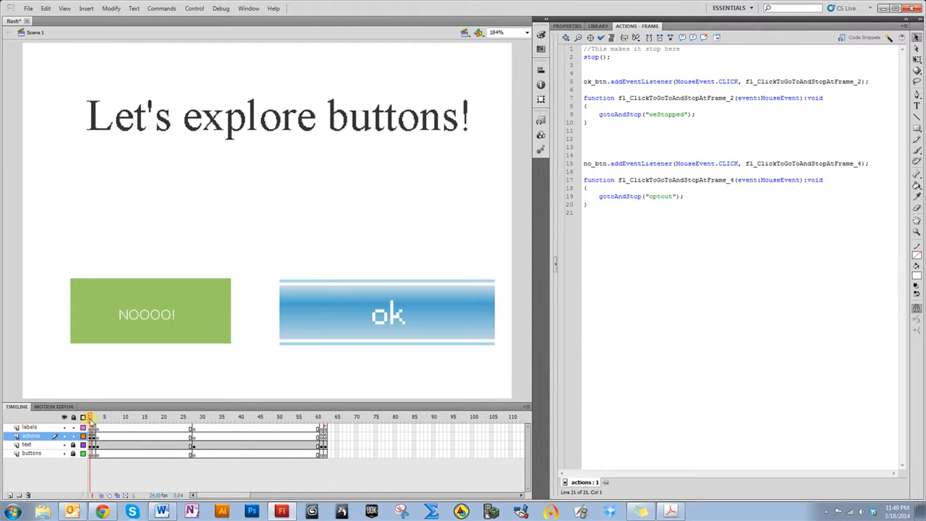
Go to the "Vist a website" frame and import the AG logo image into the library
drag(93, 419, 326, 420)
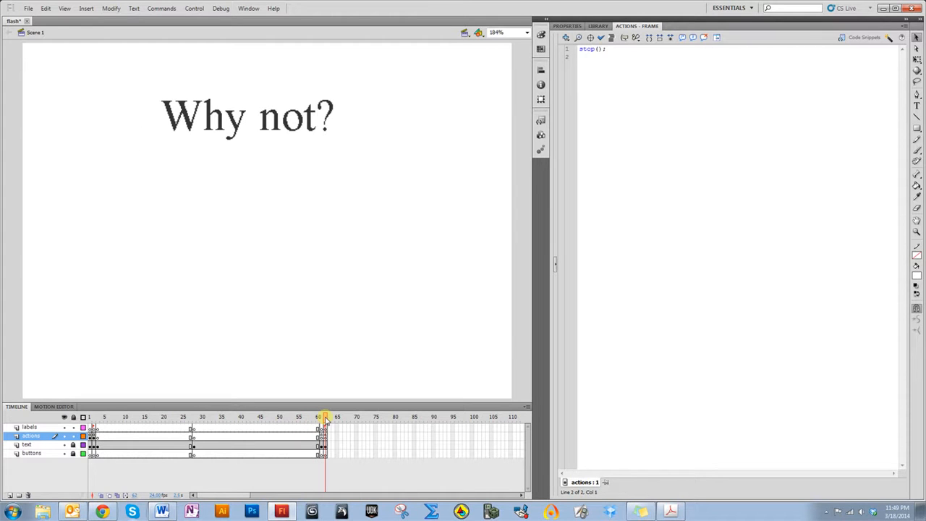
drag(285, 427, 322, 432)
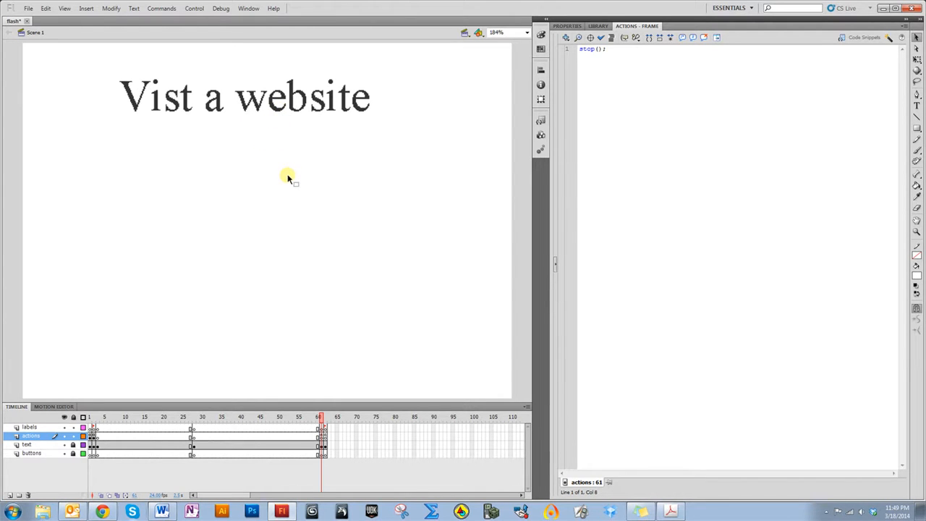
key(ctrl+l)
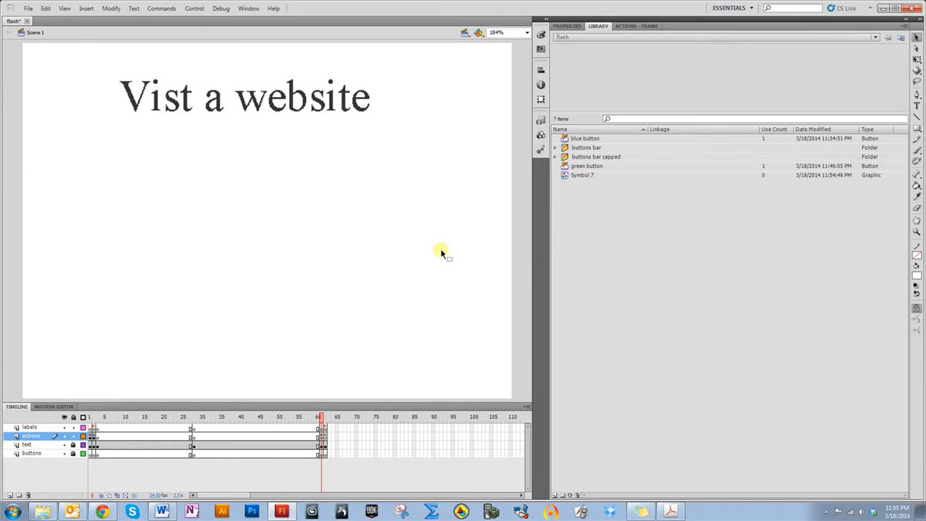
click(28, 8)
mouse_move(108, 155)
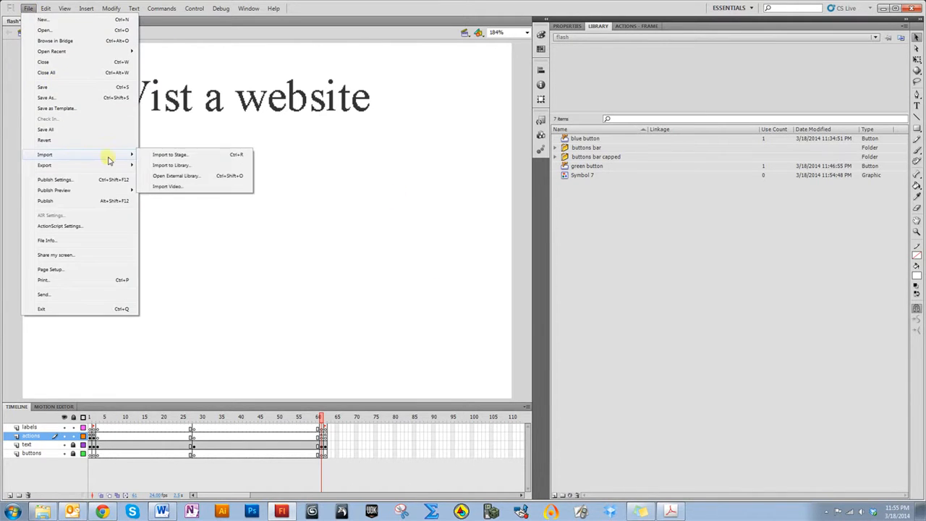
click(179, 164)
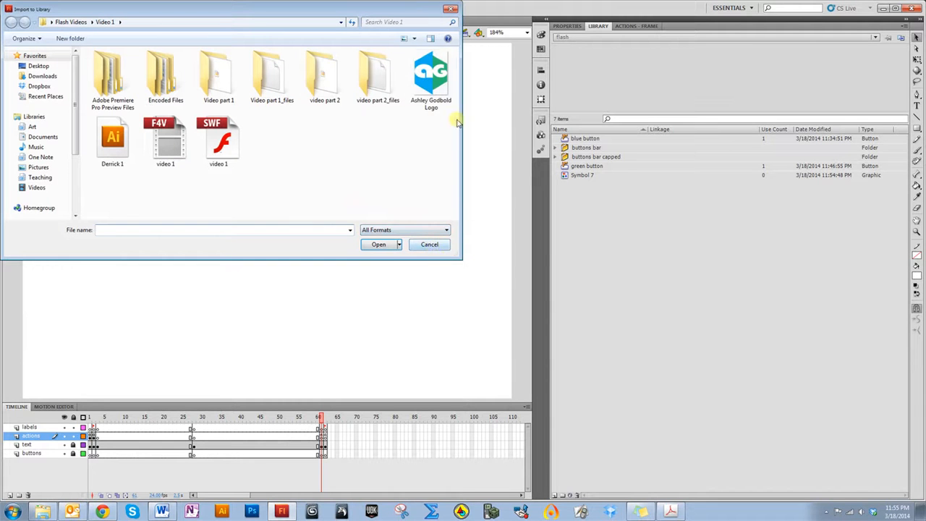
click(435, 90)
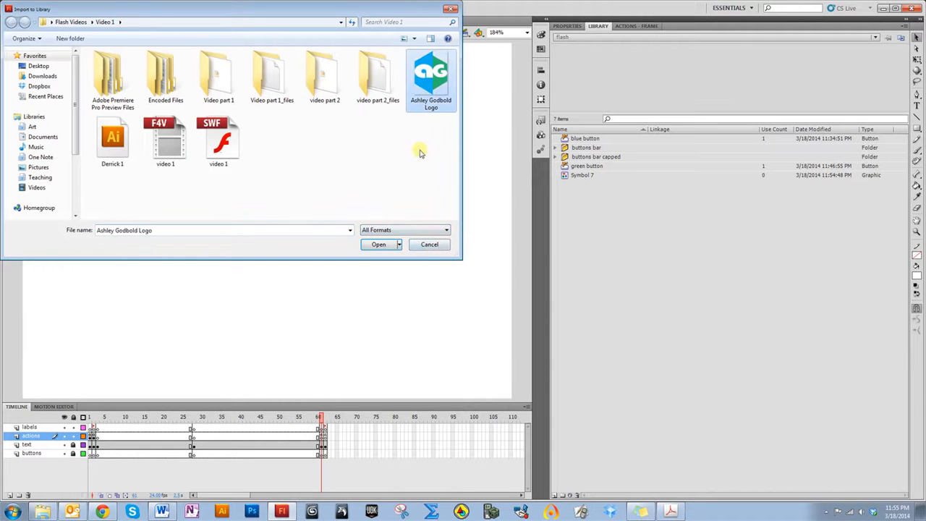
click(378, 244)
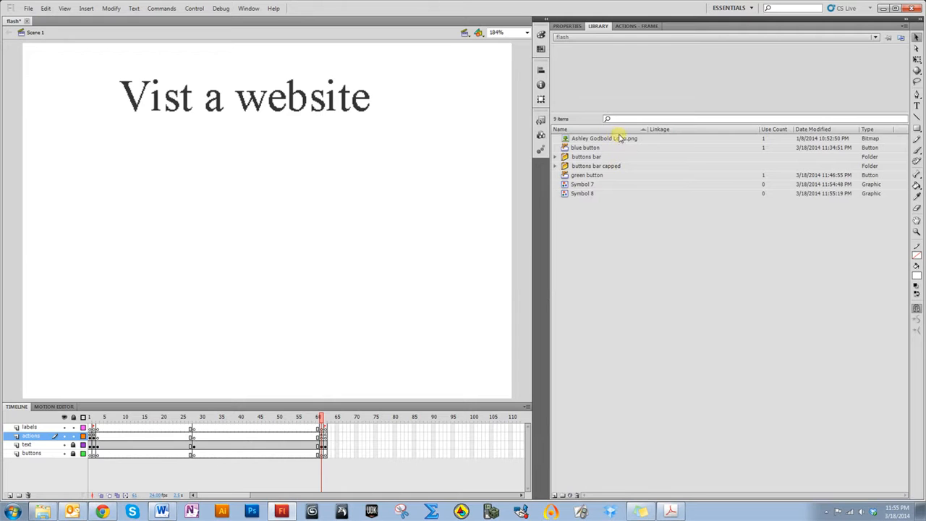
Place the AG logo on the stage and scale it down to a small icon below the heading
drag(624, 143, 284, 225)
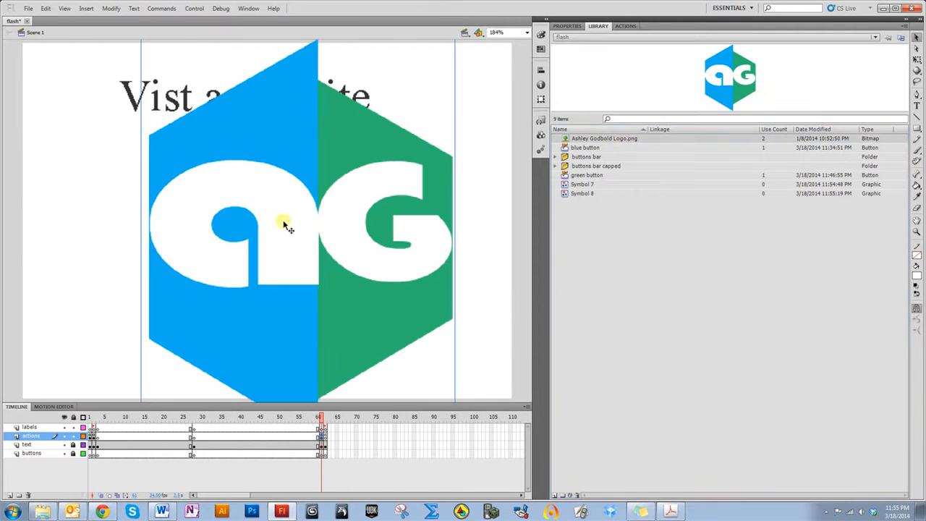
click(917, 61)
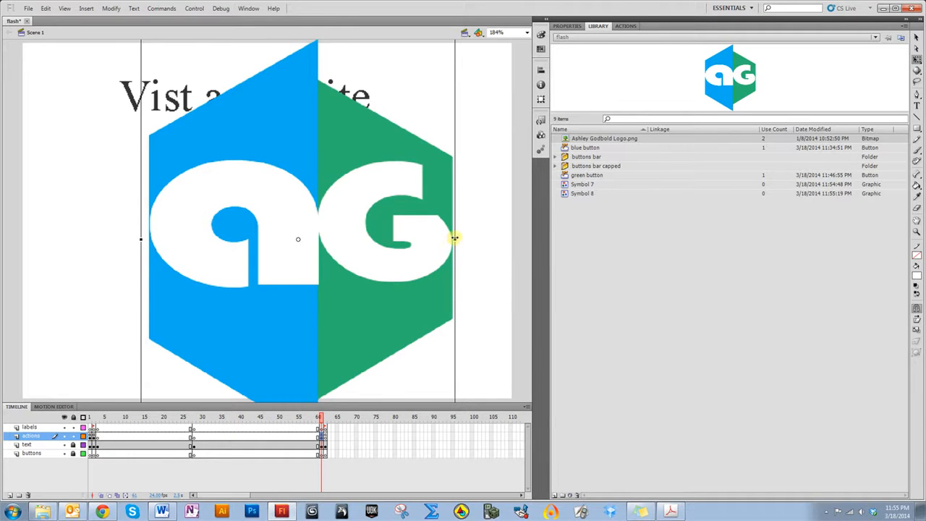
drag(455, 238, 395, 238)
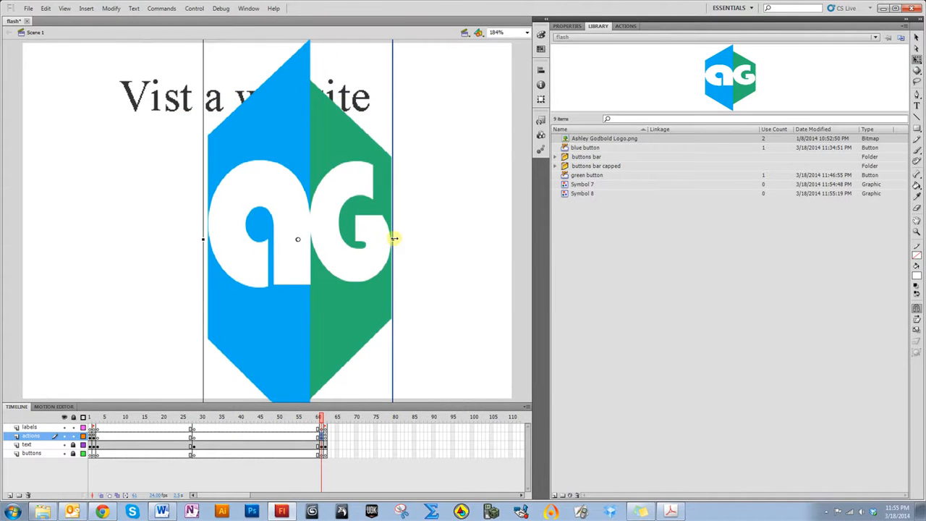
key(ctrl+z)
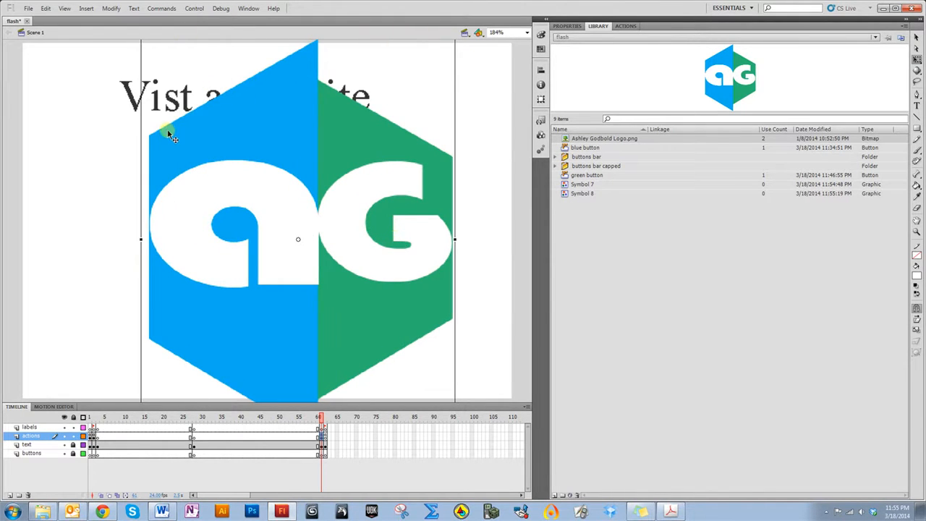
drag(199, 141, 195, 202)
drag(137, 100, 254, 248)
drag(293, 300, 253, 262)
click(328, 235)
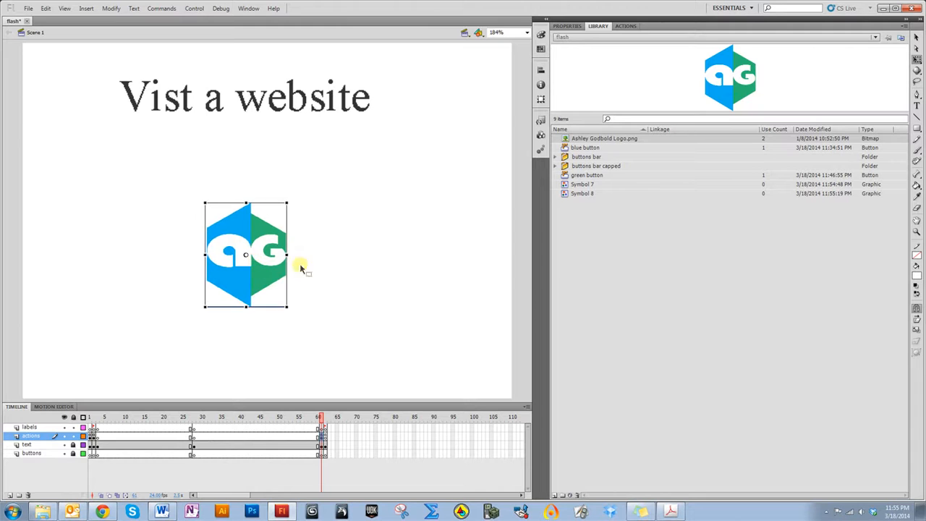
click(348, 267)
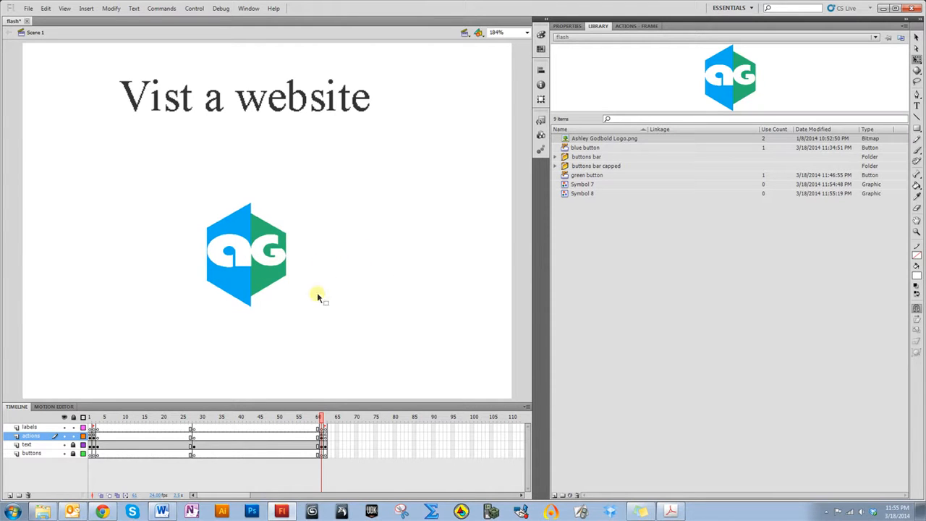
click(260, 277)
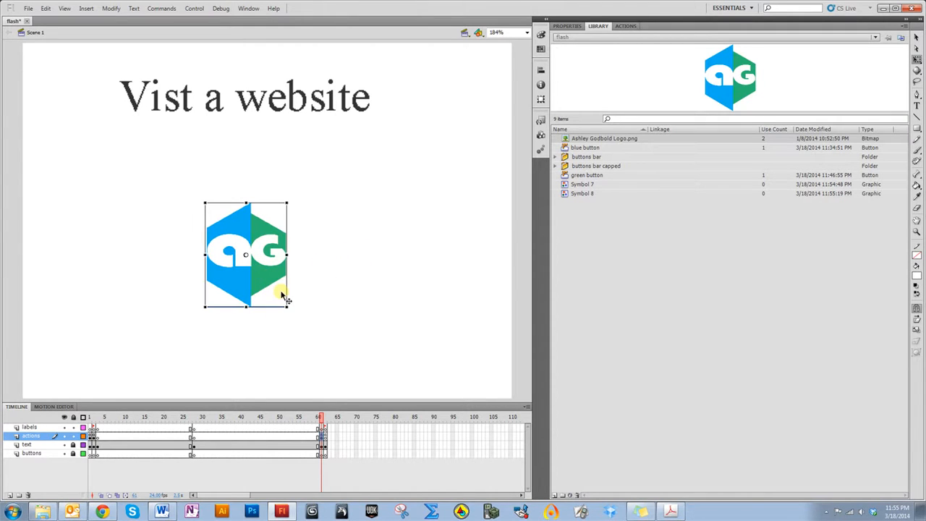
Convert the logo into a button symbol named ag
right_click(266, 280)
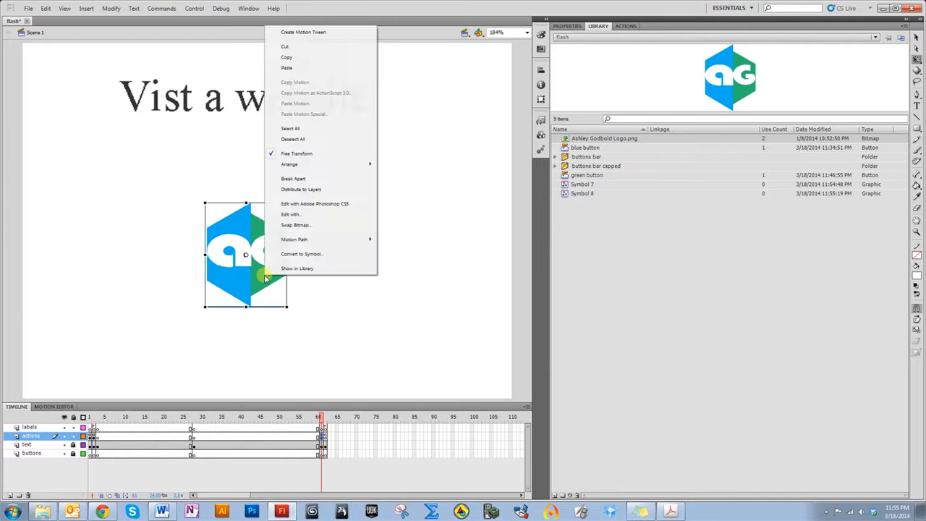
click(302, 254)
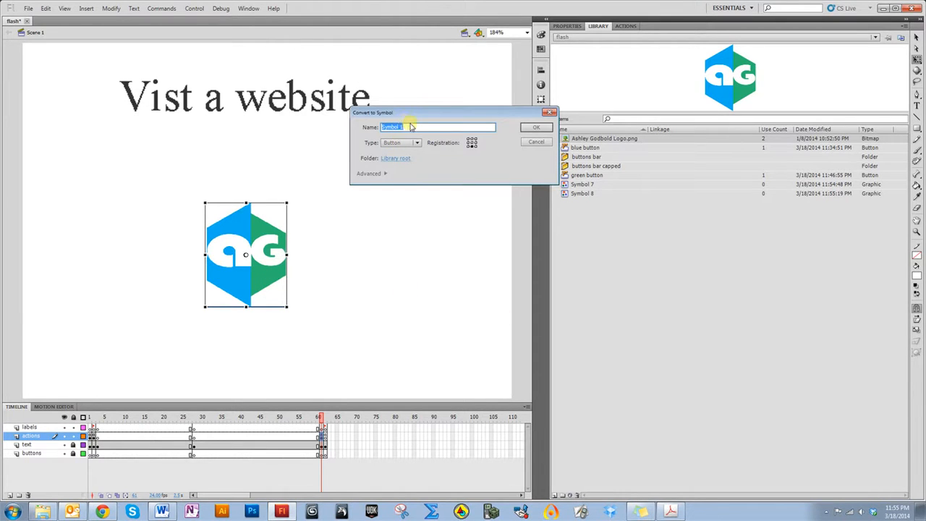
key(Return)
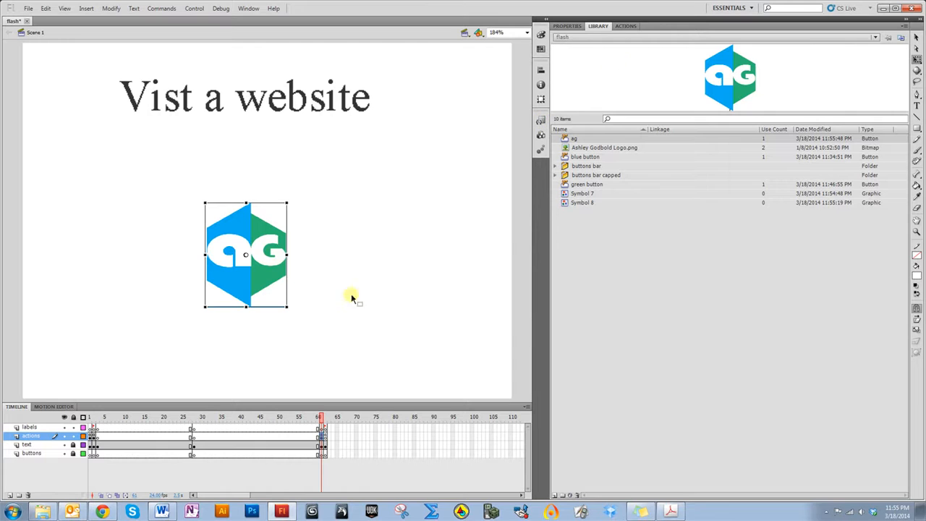
click(621, 26)
click(352, 365)
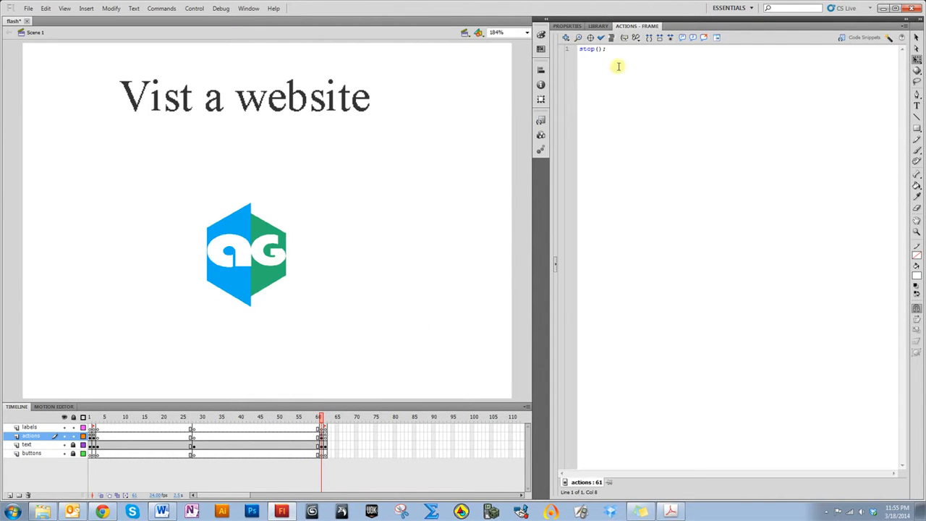
click(285, 246)
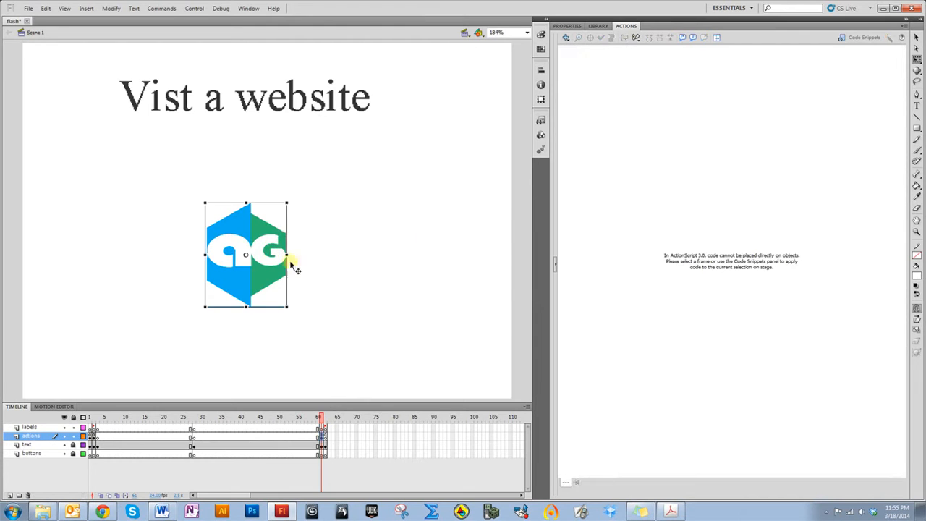
click(540, 120)
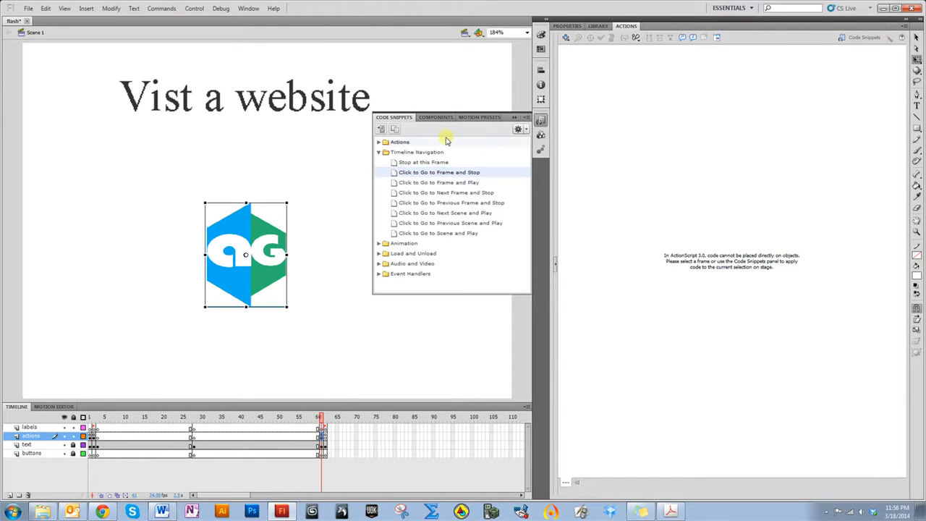
click(380, 144)
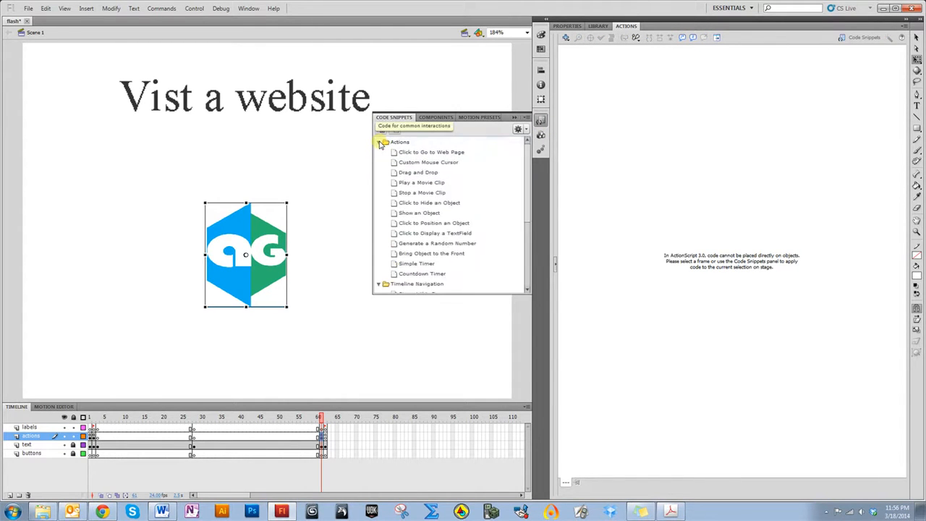
double_click(413, 158)
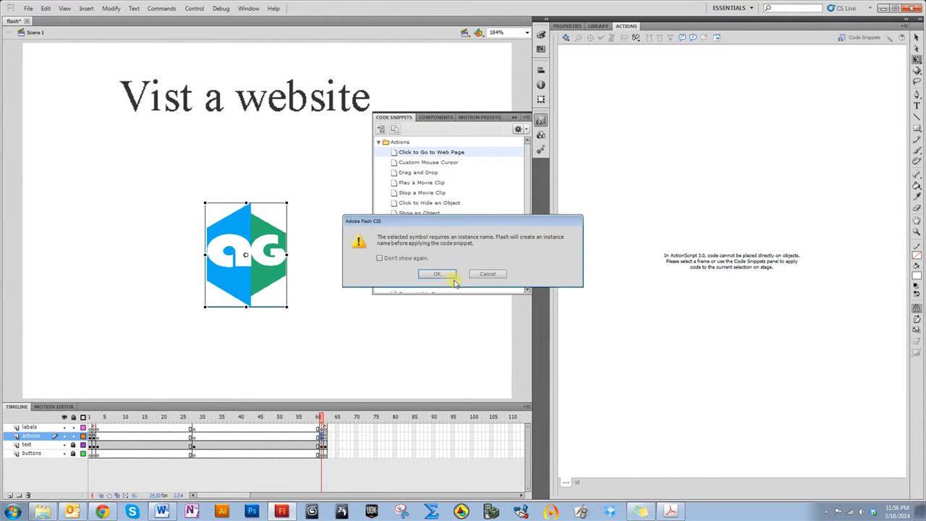
click(453, 280)
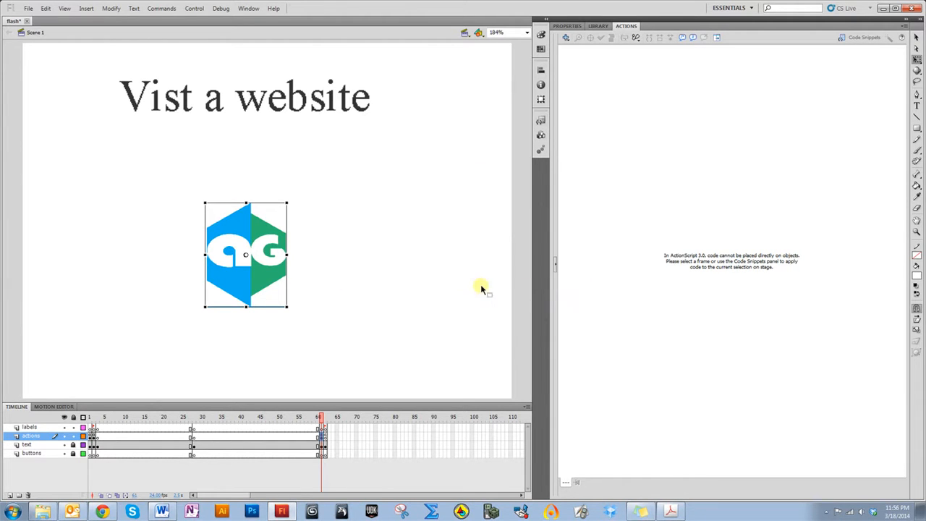
Give the logo button the instance name youtube_btn
click(567, 26)
click(614, 38)
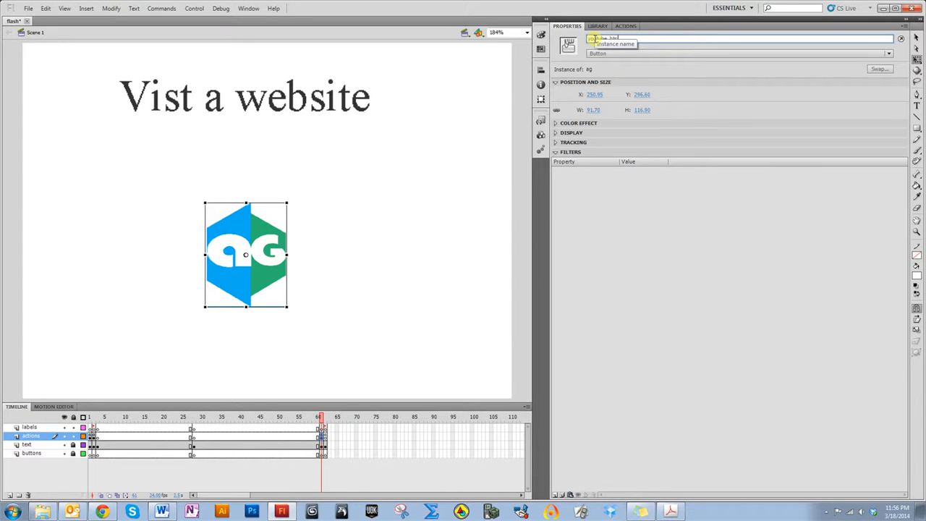
key(Return)
click(603, 39)
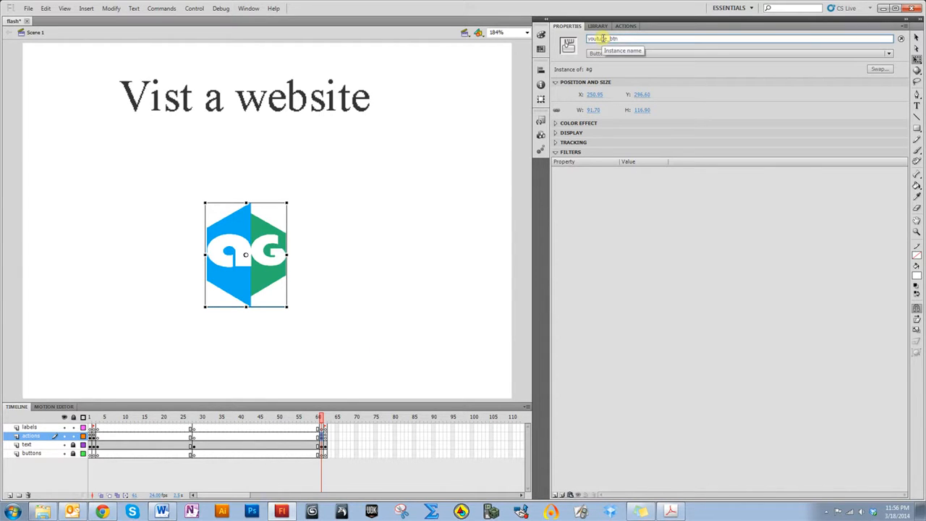
click(244, 262)
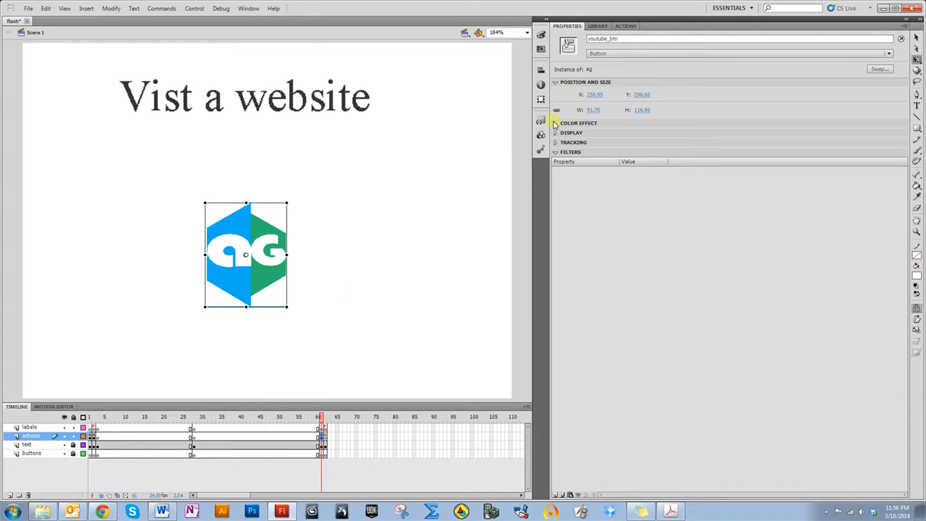
Apply the Click to Go to Web Page code snippet to the youtube_btn logo button
click(539, 125)
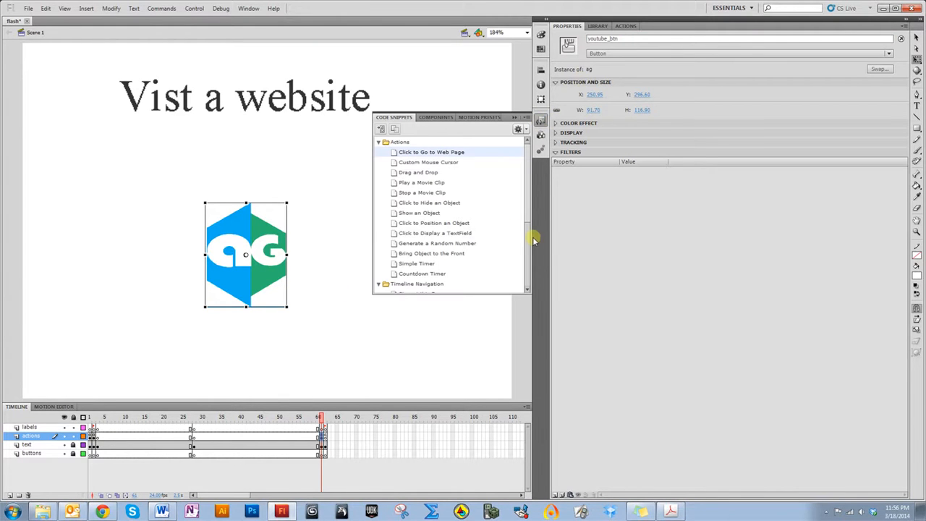
double_click(449, 152)
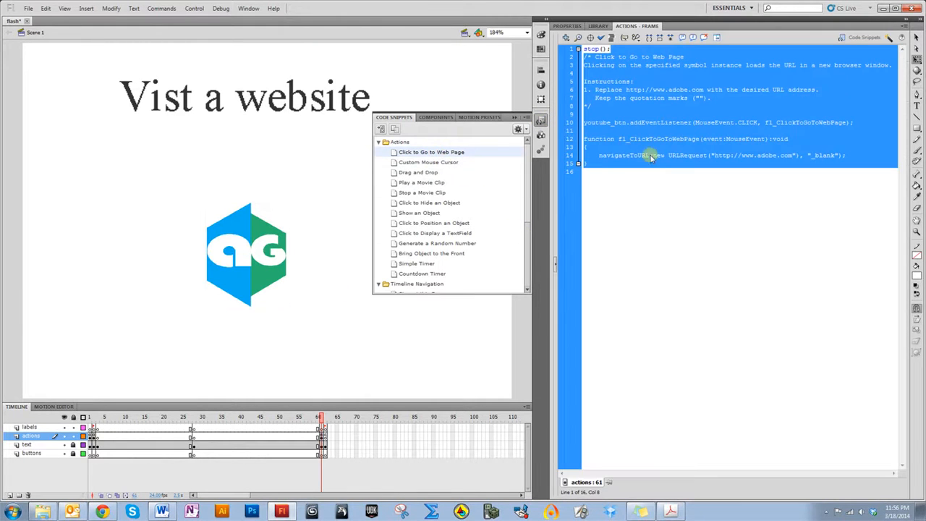
click(596, 202)
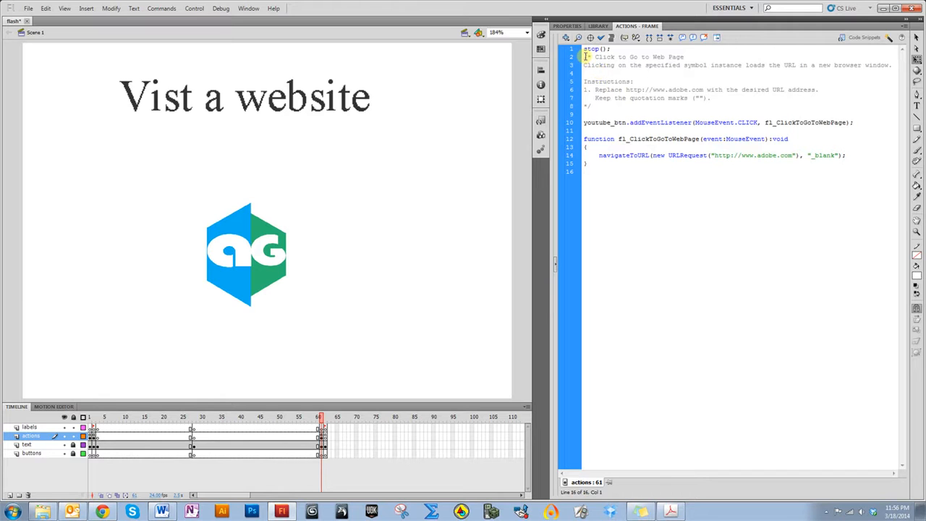
Delete the snippet's instructional comment block from the frame script
drag(586, 56, 613, 104)
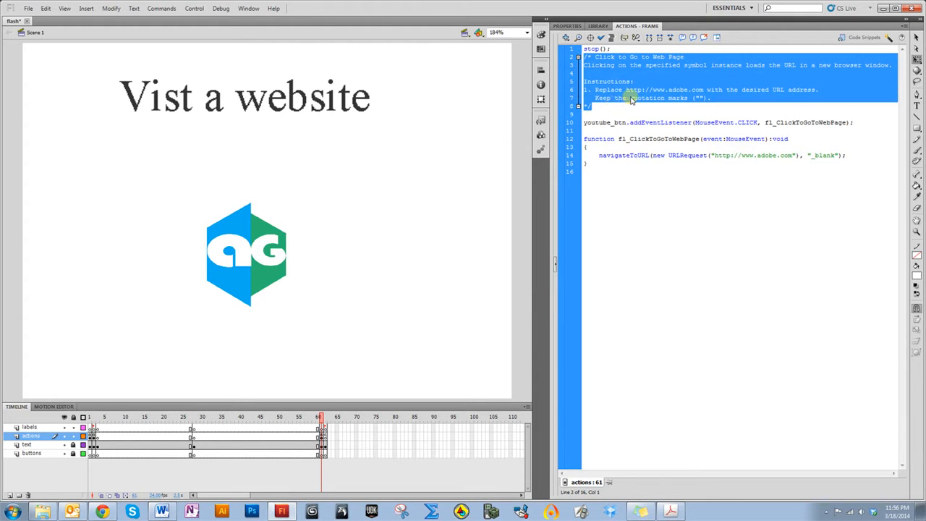
key(Delete)
key(Return)
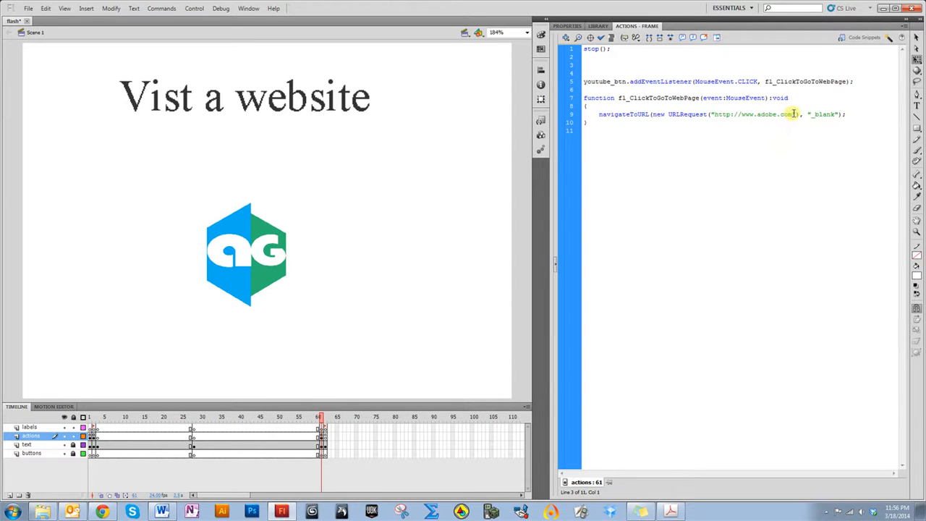
drag(794, 114, 760, 115)
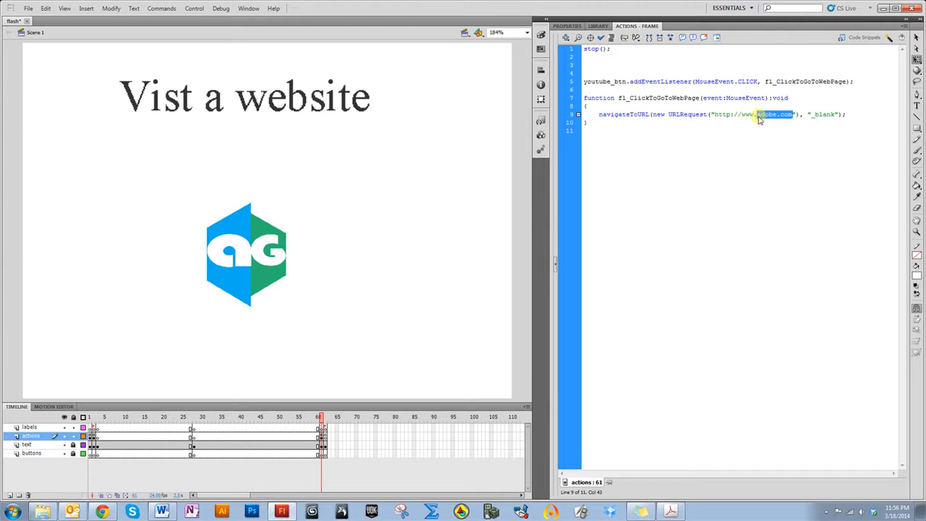
text(youtube)
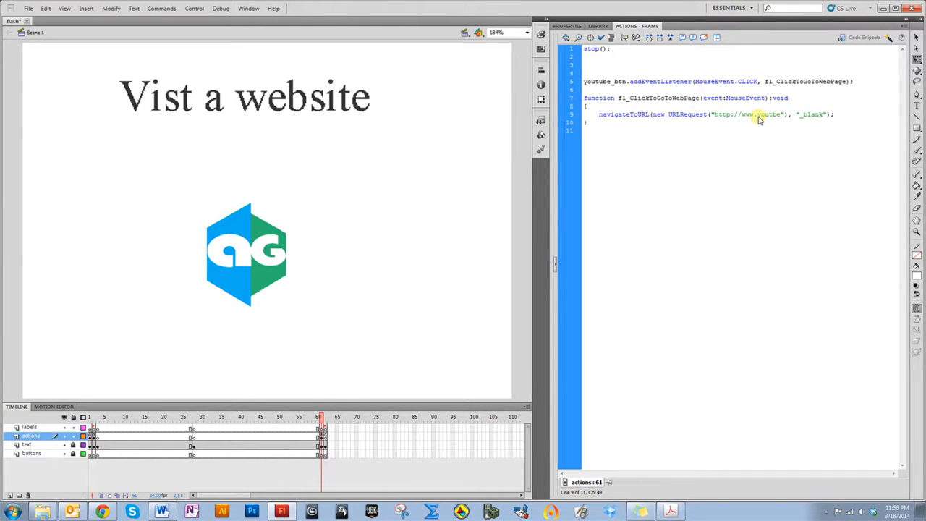
text(e)
text(.com/s)
text(godbc)
text(ldmath)
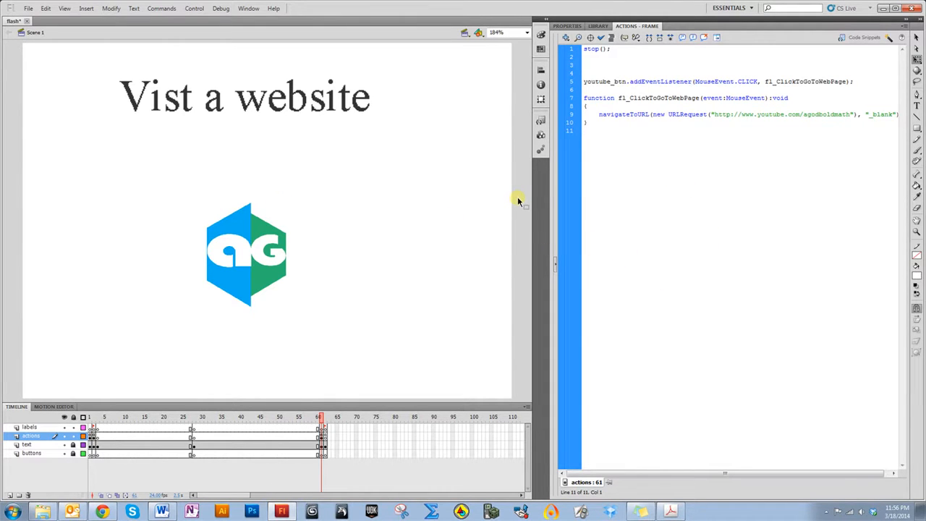
Test the movie, go to the website section and click the logo to open the YouTube page, then close the browser and preview
key(ctrl+Return)
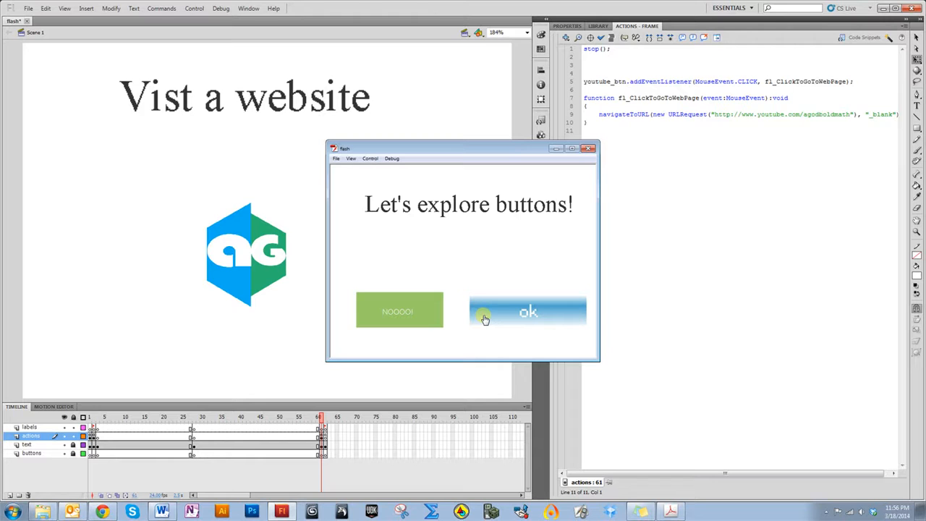
click(485, 319)
click(498, 286)
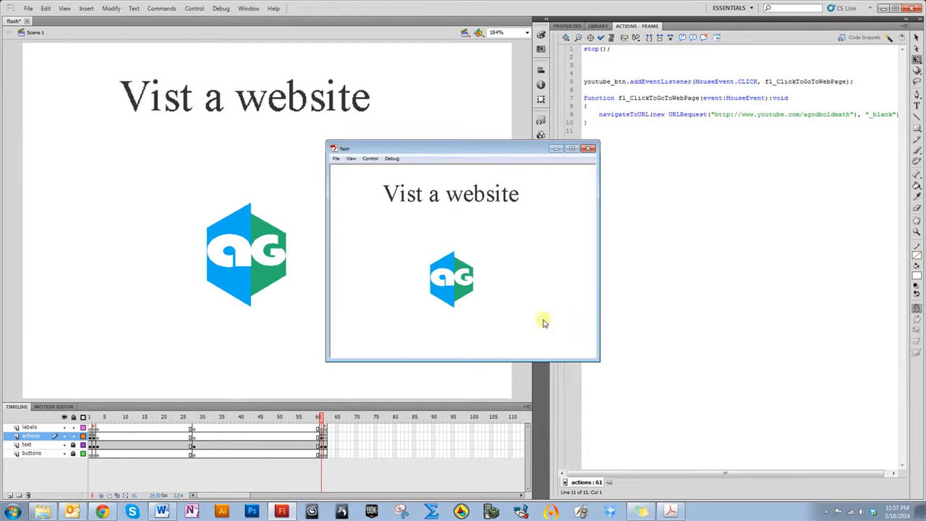
click(450, 286)
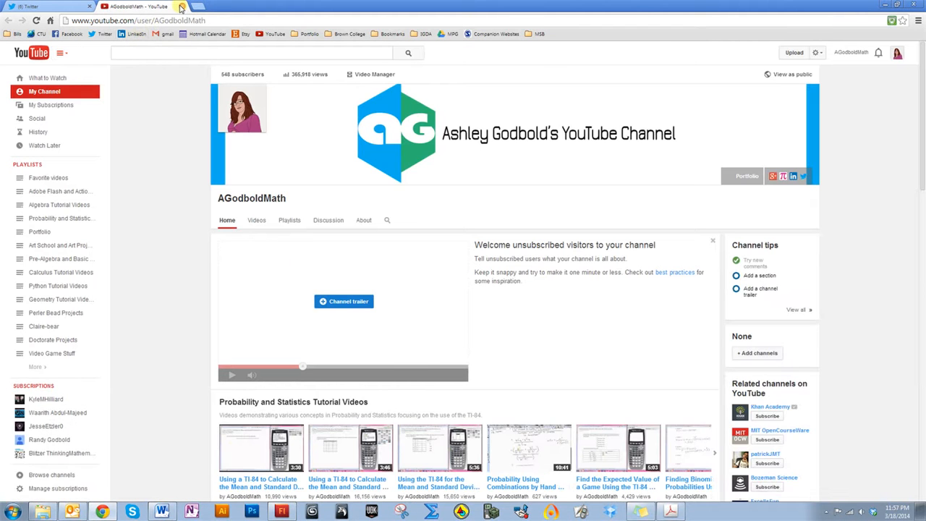
click(181, 5)
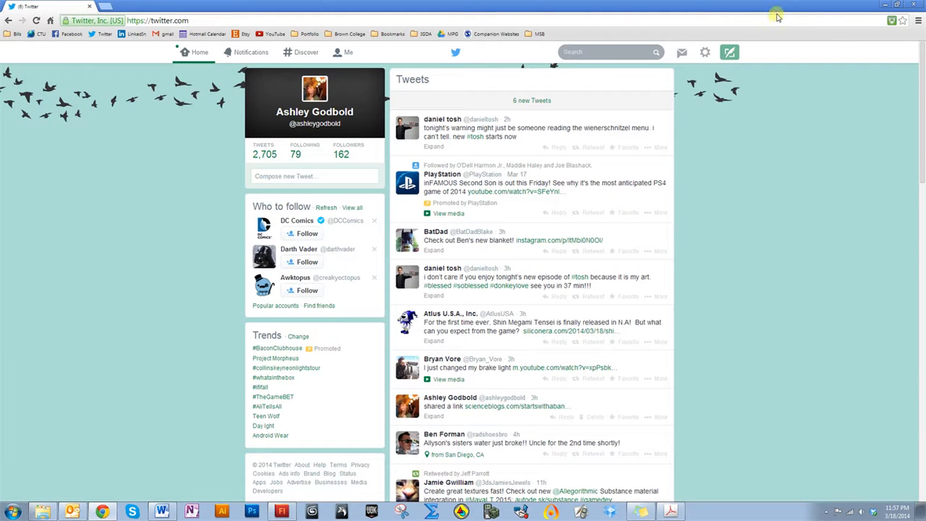
click(884, 4)
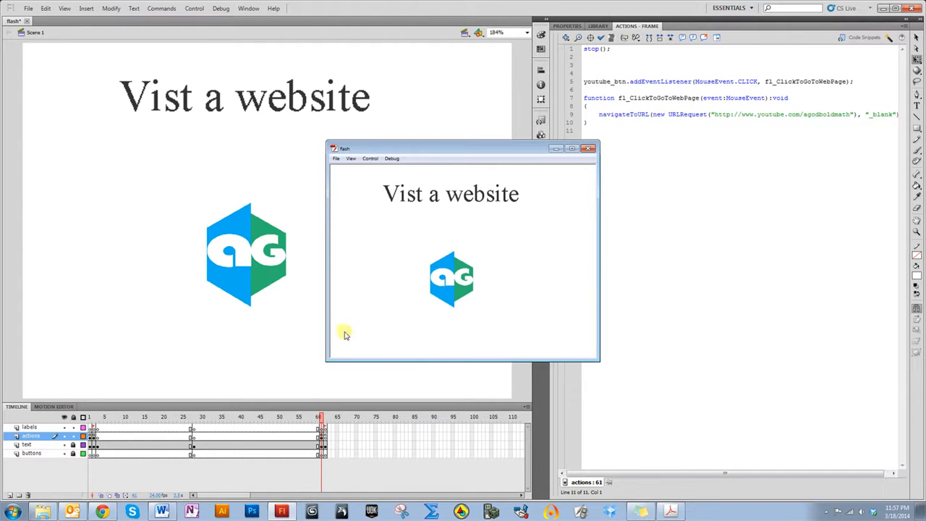
click(592, 149)
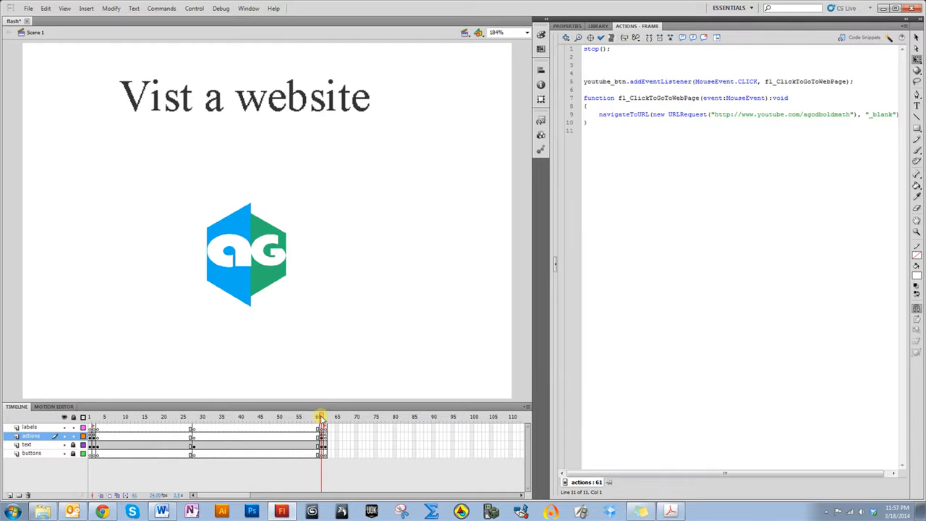
Go to the Why not? frame and draw a green rectangle below the heading
mouse_move(321, 417)
mouse_down()
mouse_move(220, 418)
mouse_move(323, 427)
mouse_move(93, 433)
mouse_move(290, 427)
mouse_move(97, 427)
mouse_move(325, 412)
mouse_up()
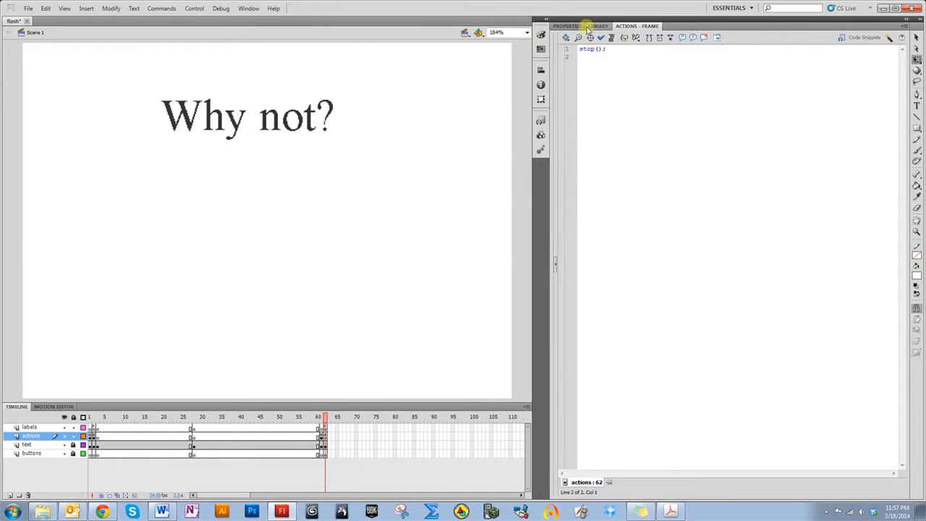
click(586, 27)
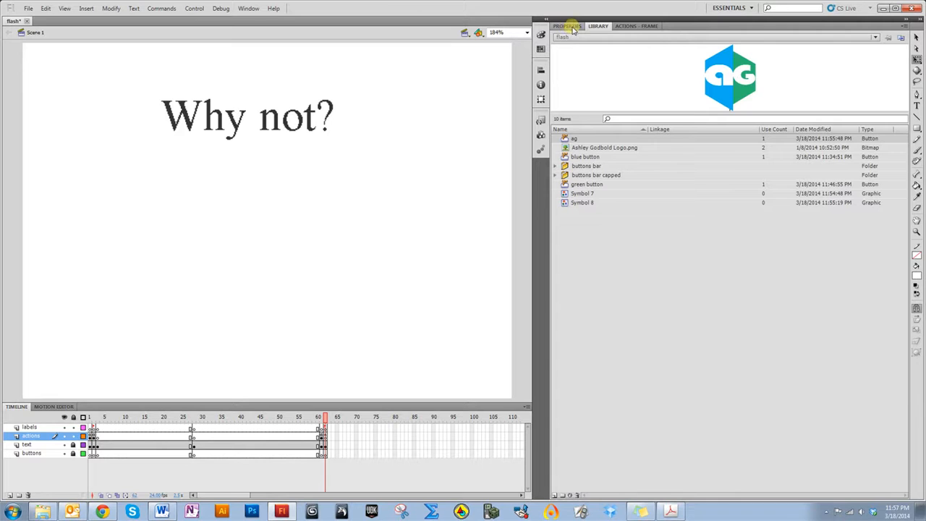
click(917, 133)
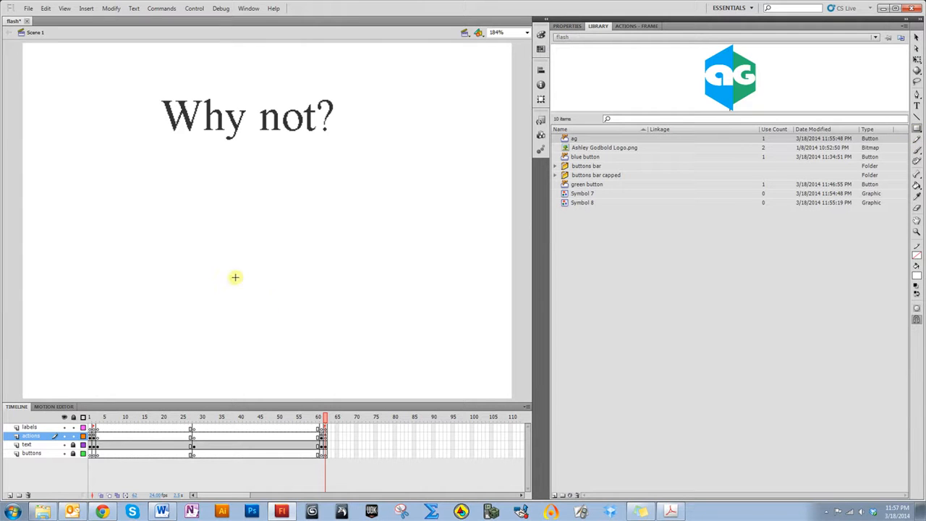
mouse_move(203, 217)
mouse_down()
mouse_move(234, 246)
mouse_move(336, 266)
mouse_up()
click(916, 37)
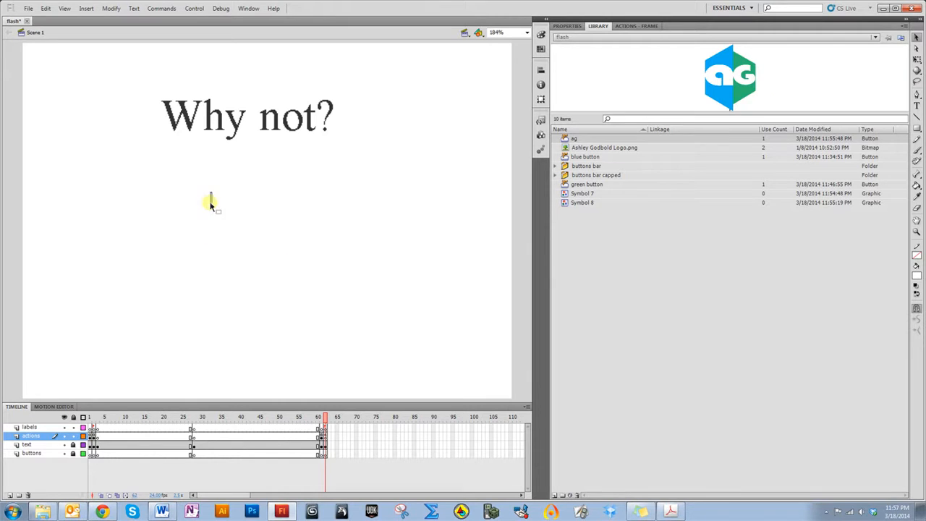
click(917, 128)
click(918, 277)
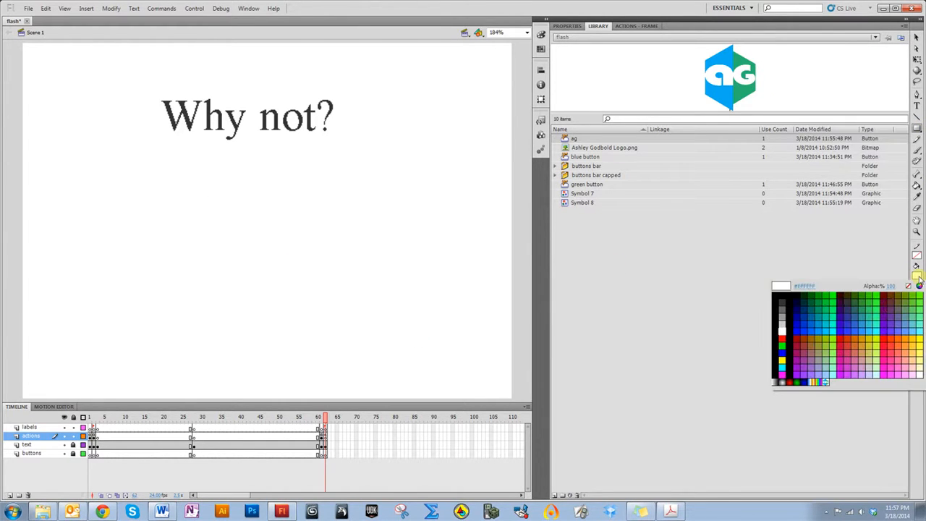
click(834, 304)
mouse_move(204, 216)
mouse_down()
mouse_move(228, 238)
mouse_move(344, 281)
mouse_up()
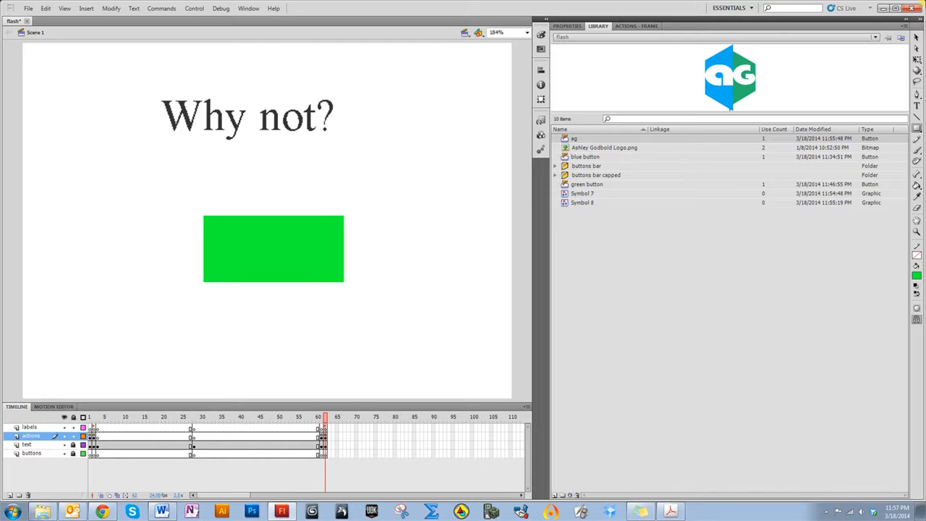
Move the green rectangle slightly and convert it into a button symbol named replay symbol
click(917, 37)
drag(255, 247, 234, 262)
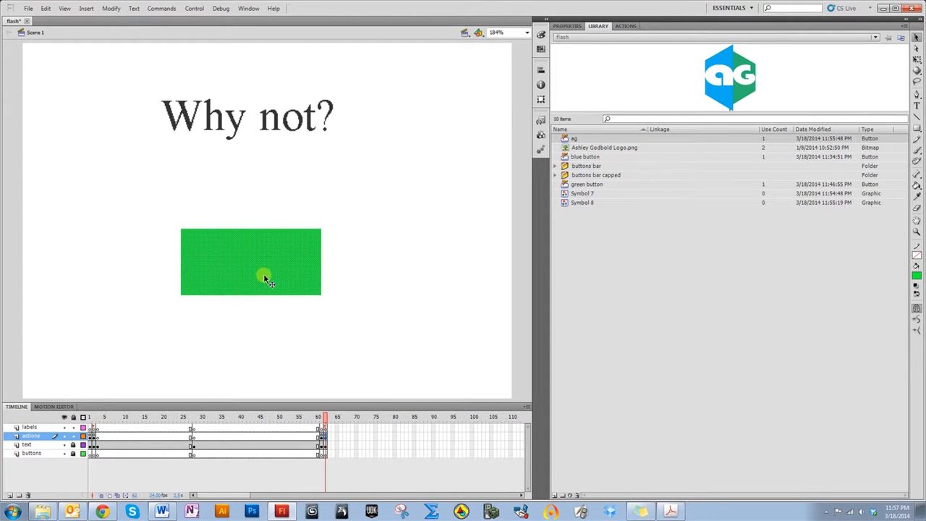
right_click(264, 278)
click(299, 489)
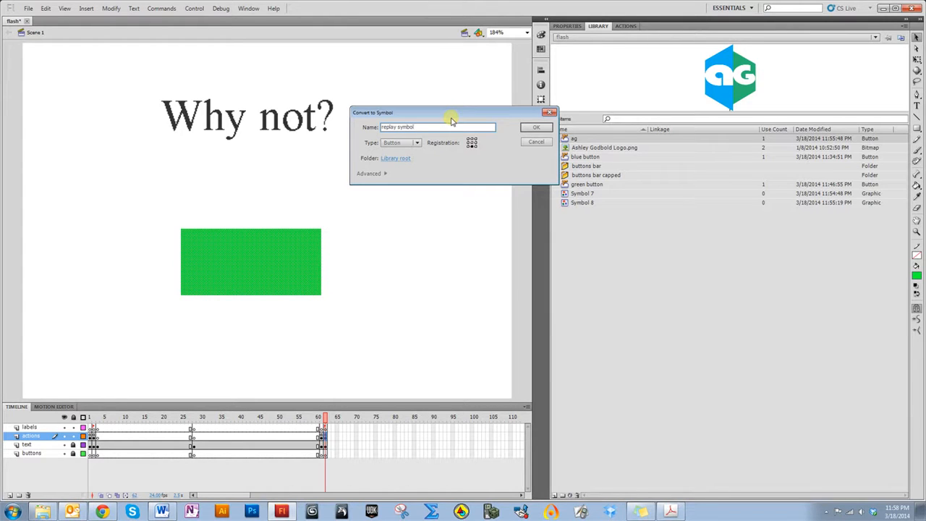
click(533, 131)
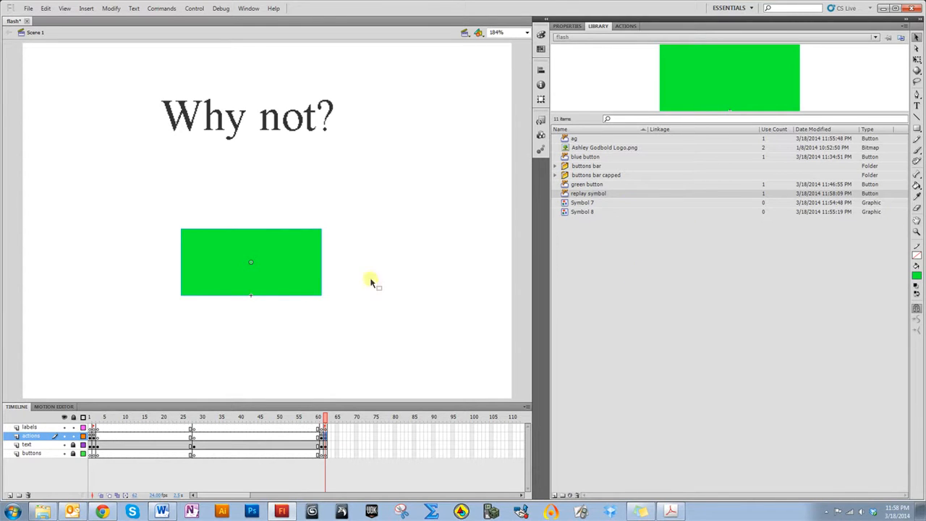
Inside the replay symbol, add a new layer and type white "Replay?" text centred on the green rectangle
click(294, 287)
double_click(294, 287)
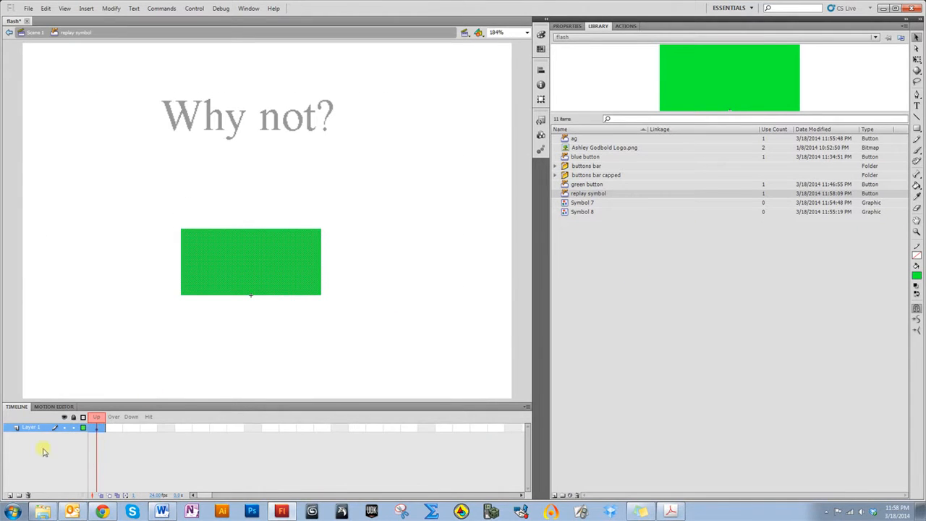
click(10, 497)
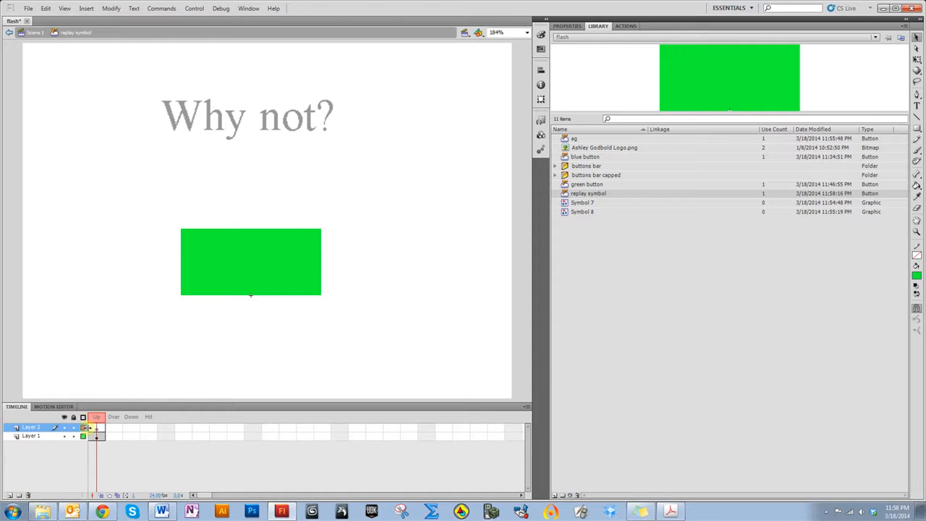
click(917, 105)
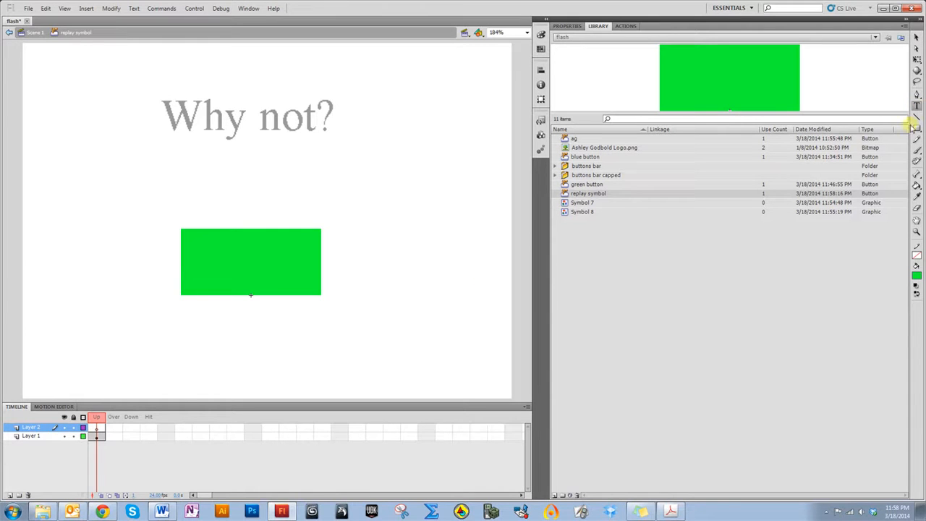
click(916, 276)
click(786, 334)
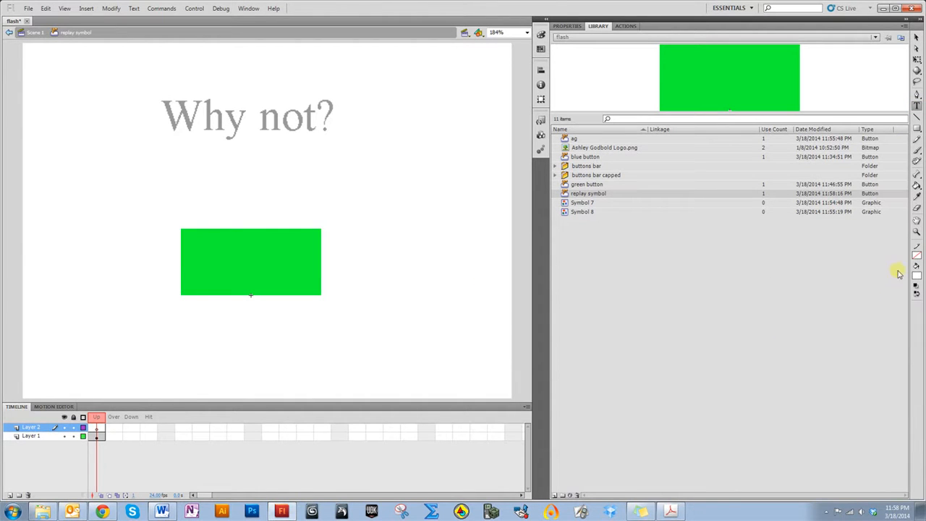
click(210, 246)
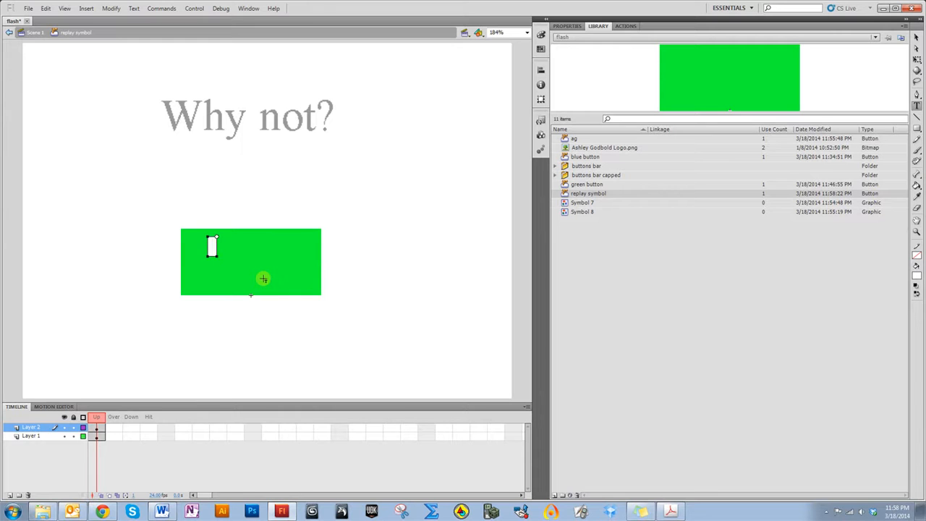
text(Replay?)
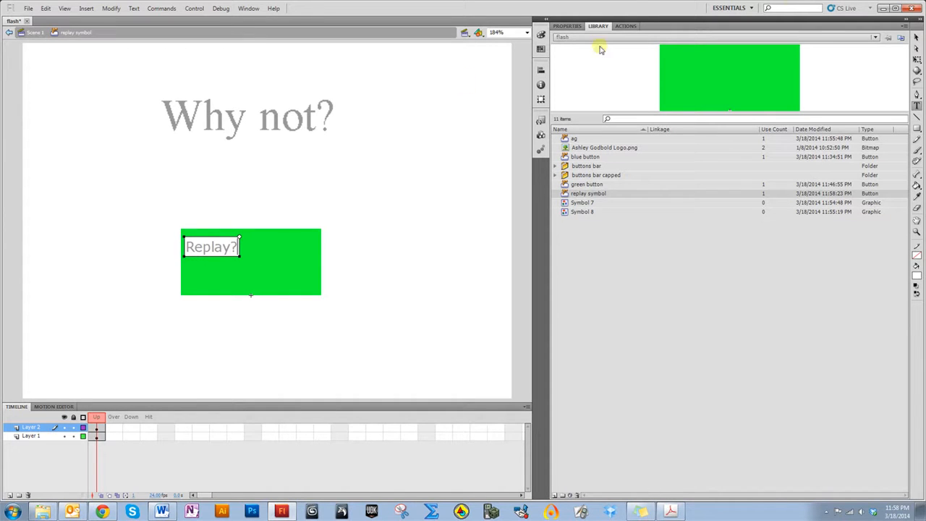
click(917, 37)
drag(203, 254, 238, 266)
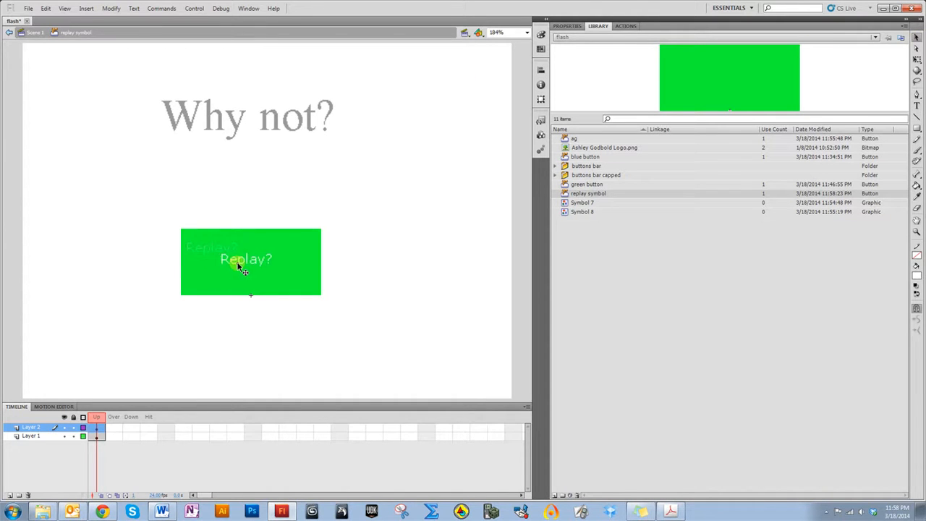
click(33, 32)
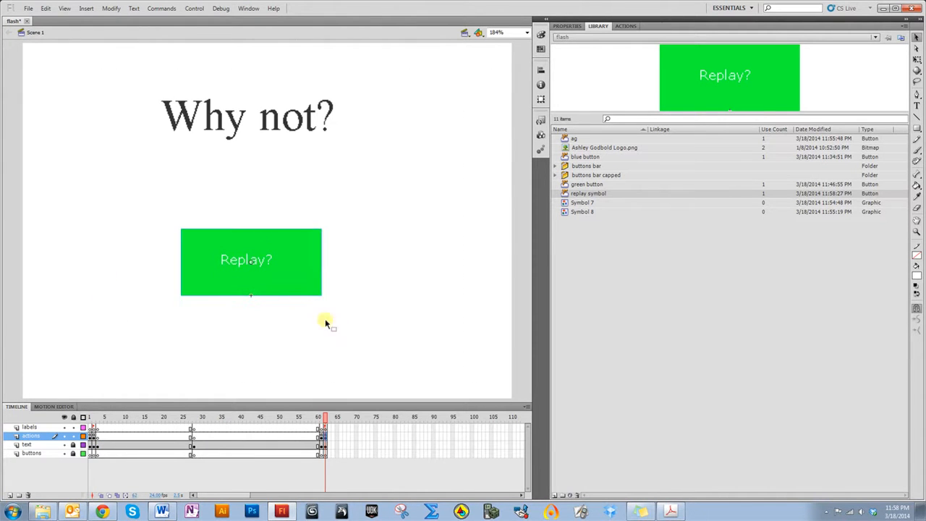
Extend the button's rectangle layer with a frame into the Over state and insert an Over keyframe on the text layer
click(316, 272)
double_click(317, 274)
drag(118, 433, 116, 444)
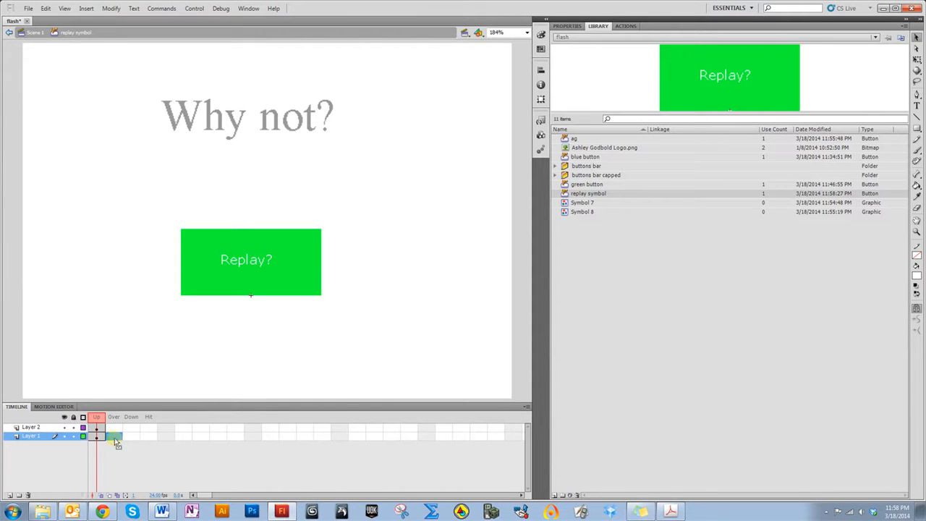
right_click(115, 439)
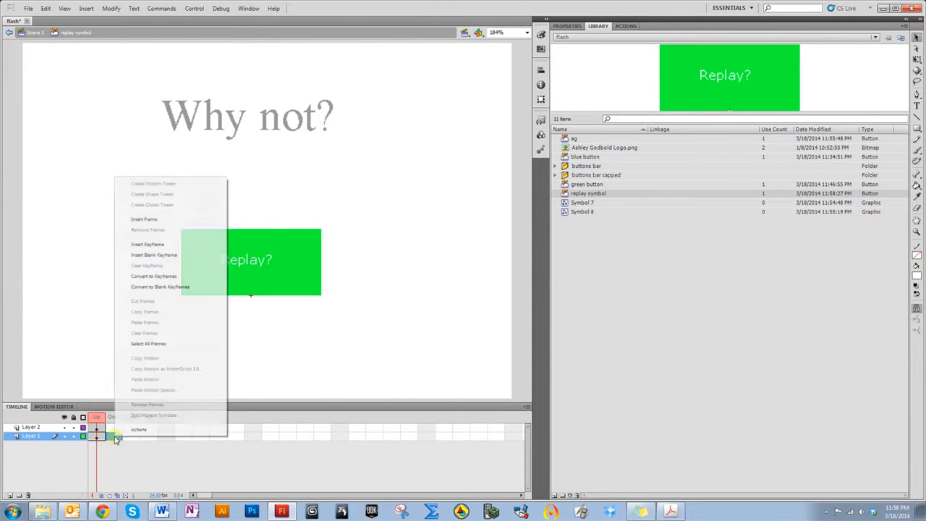
click(94, 483)
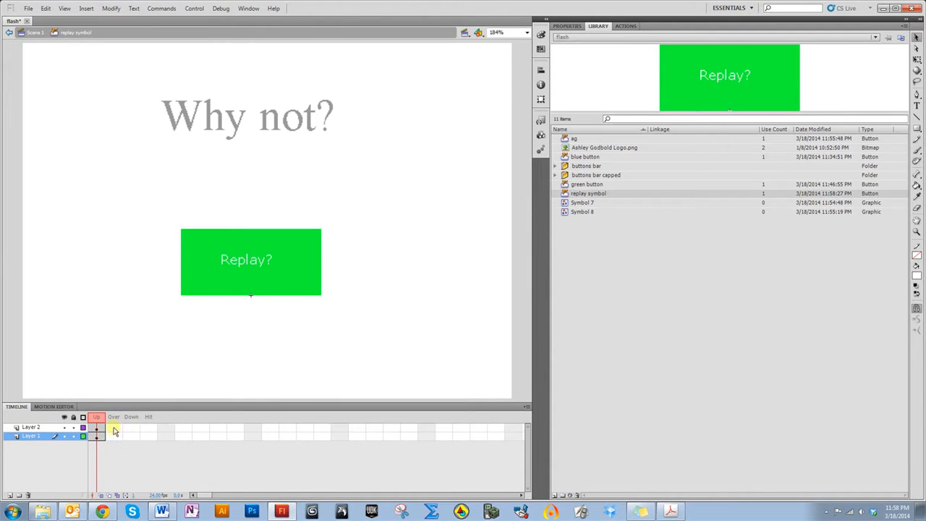
right_click(113, 438)
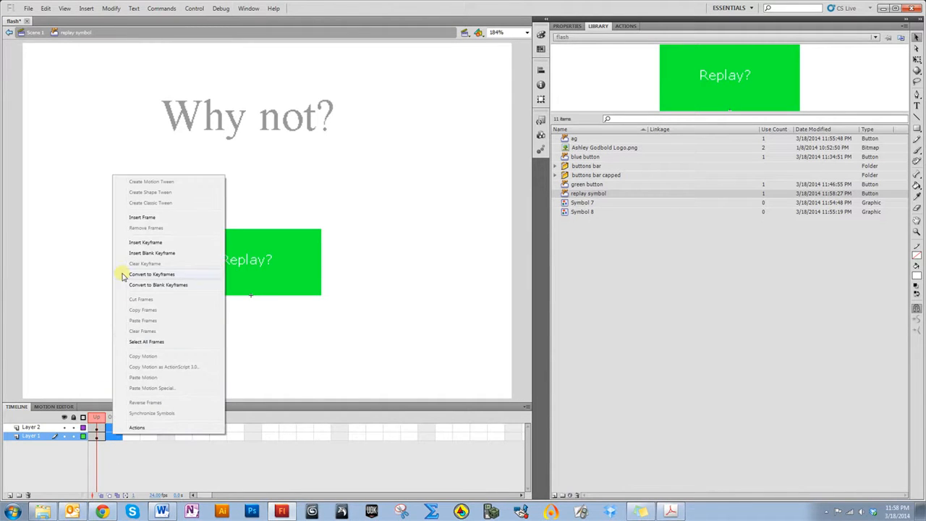
click(131, 217)
click(113, 438)
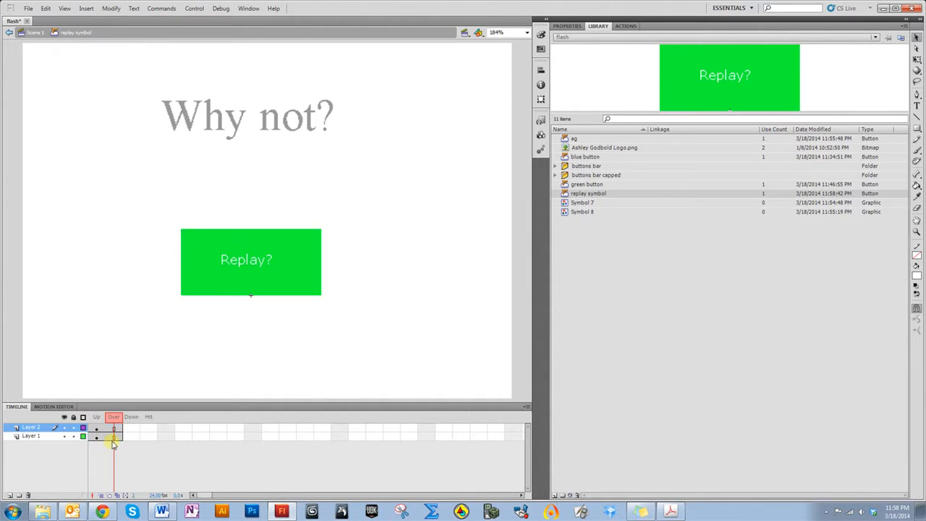
right_click(114, 438)
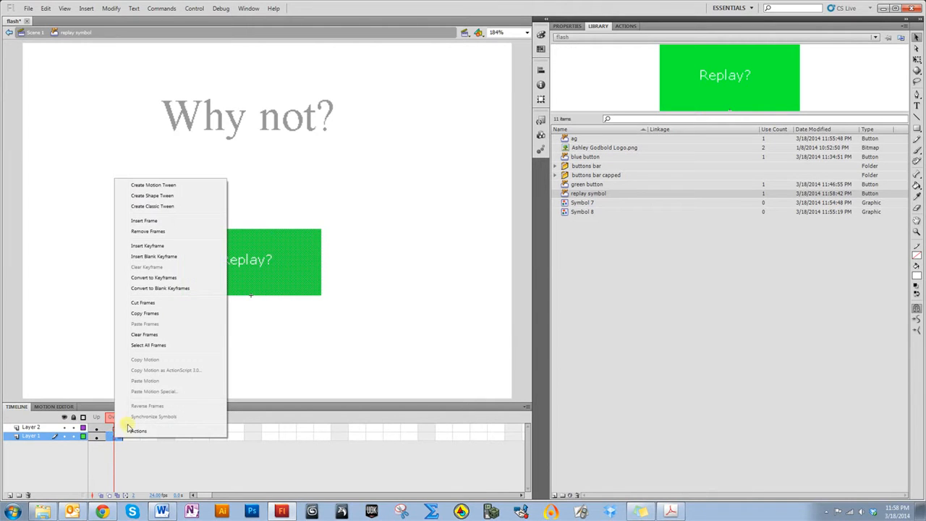
click(148, 246)
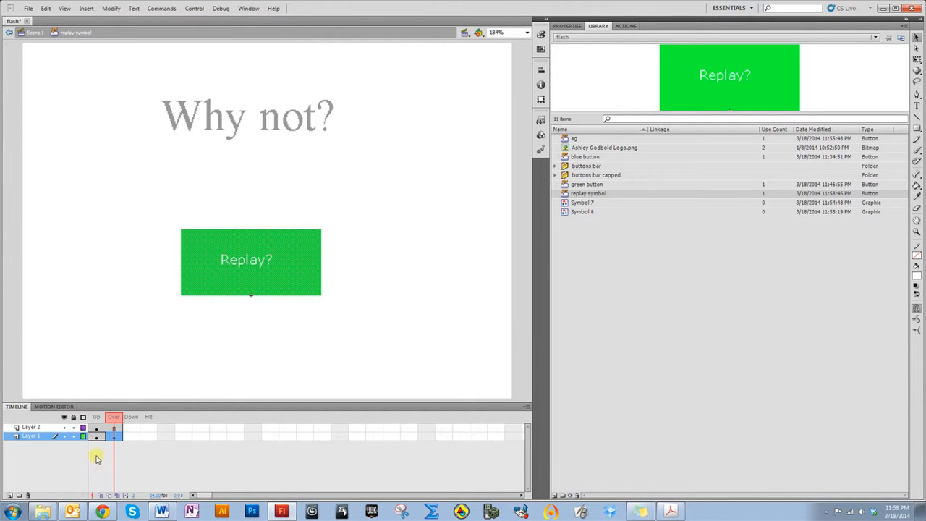
Add a third layer, move it beneath the others, and insert a keyframe in its Over frame
click(40, 483)
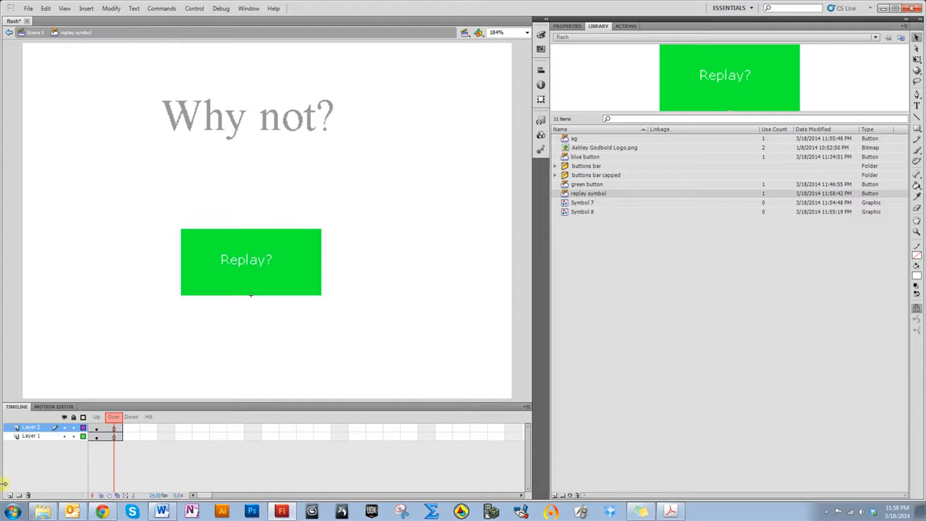
click(10, 496)
drag(33, 428, 38, 445)
click(116, 447)
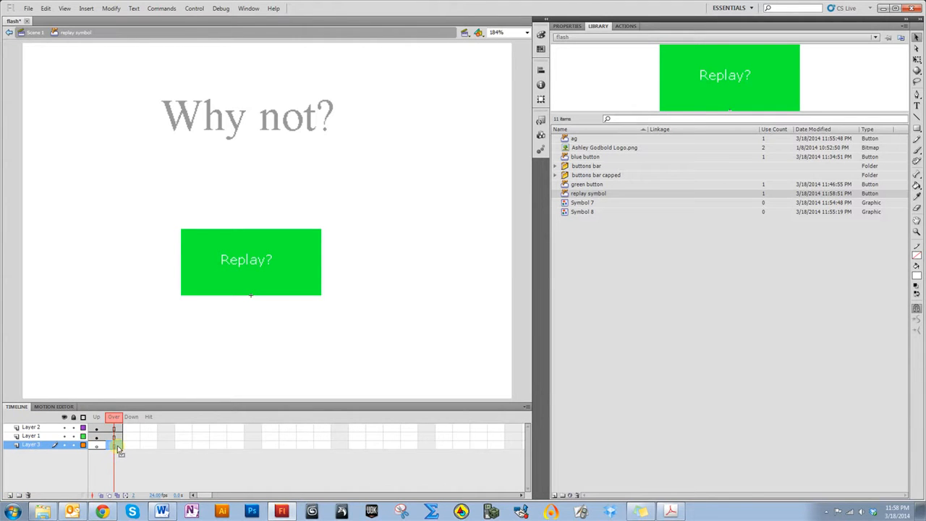
right_click(117, 447)
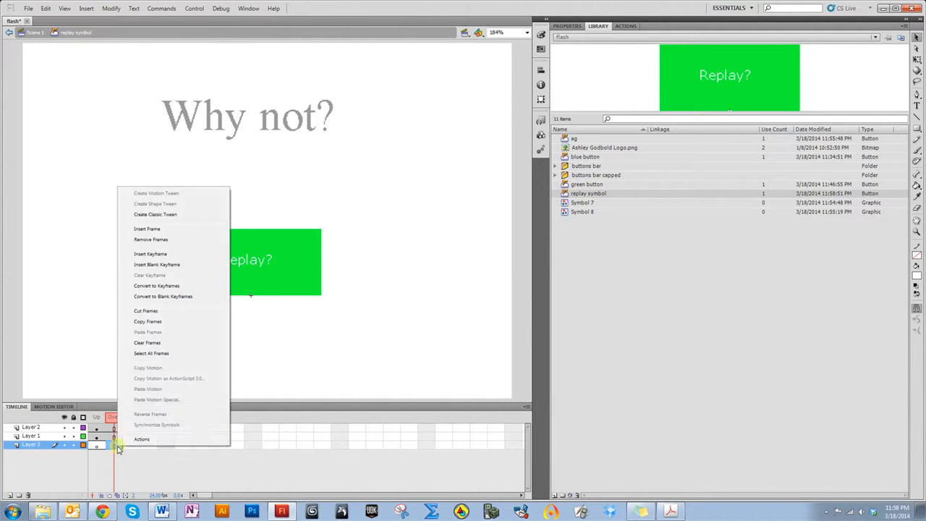
click(150, 256)
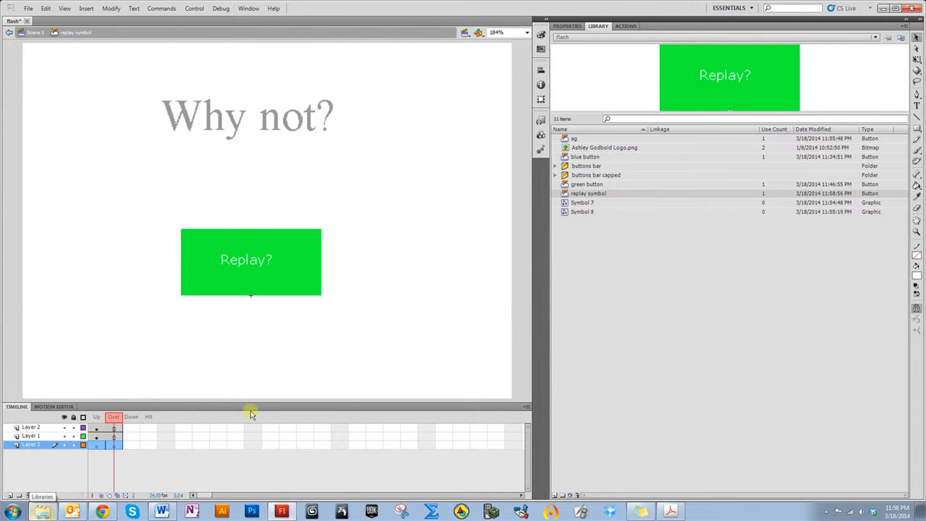
Draw a dark outline rectangle around the button on the Over frame, preview the Up and Over states, and return to the scene
click(918, 128)
click(919, 277)
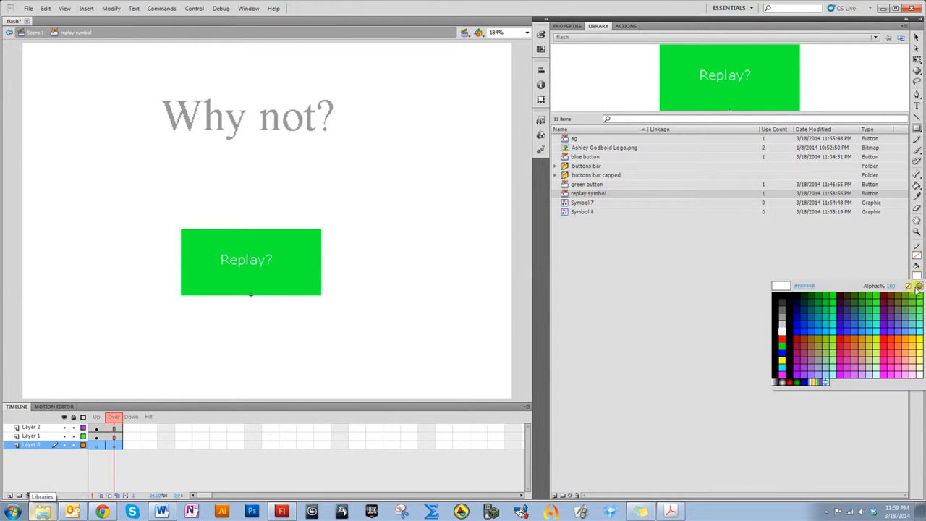
click(848, 297)
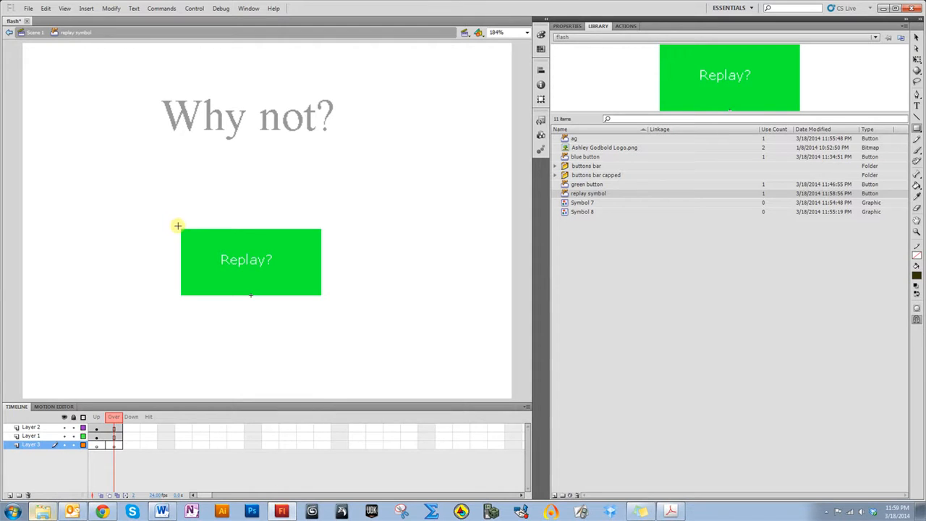
drag(183, 230, 323, 297)
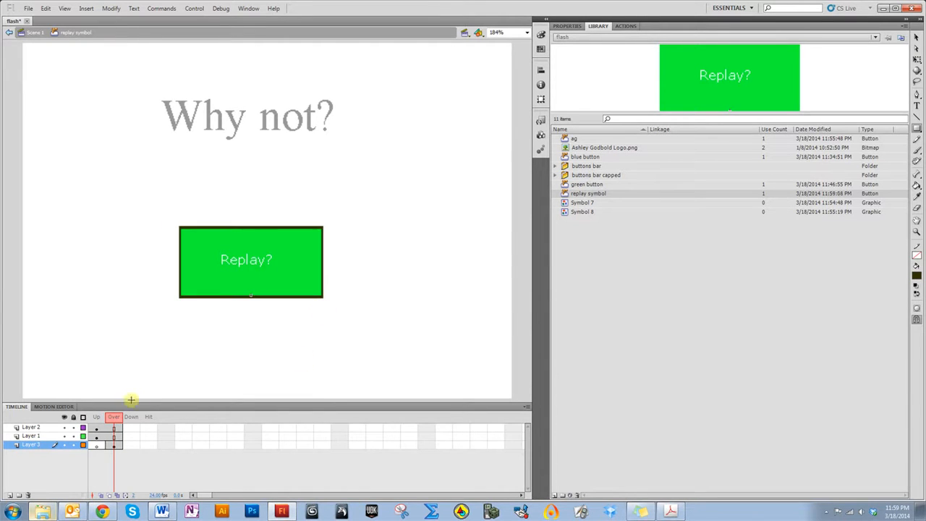
click(96, 417)
click(108, 418)
drag(107, 416, 111, 417)
click(98, 417)
click(113, 419)
click(22, 33)
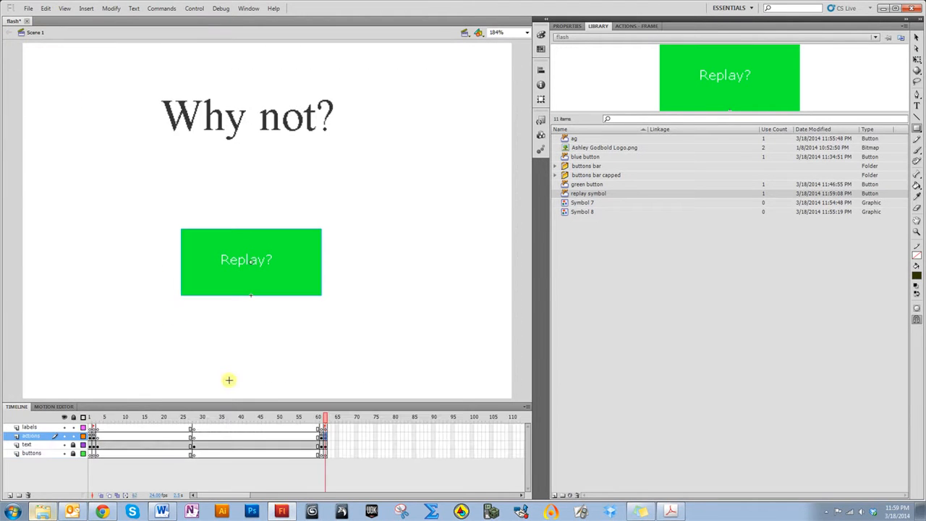
Select the replay button on the Why not? frame and name the instance replay1_btn
click(917, 38)
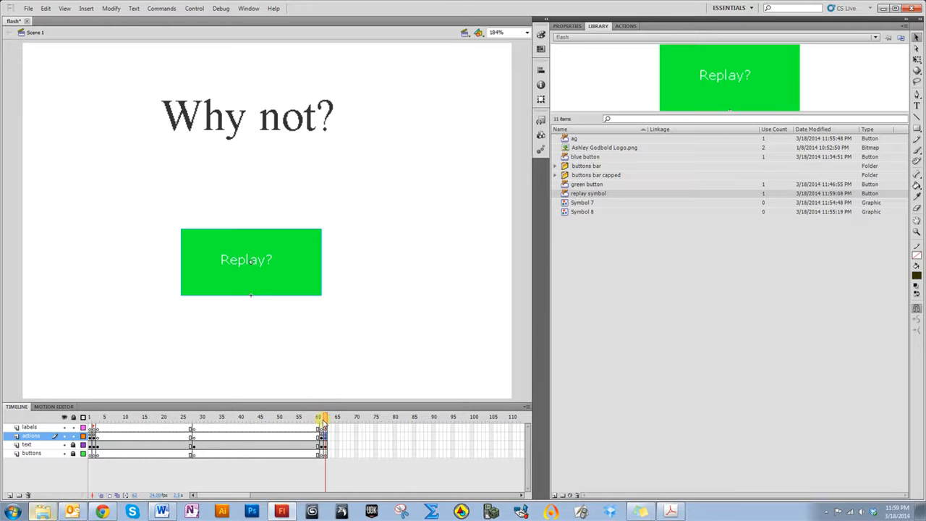
drag(325, 418, 325, 419)
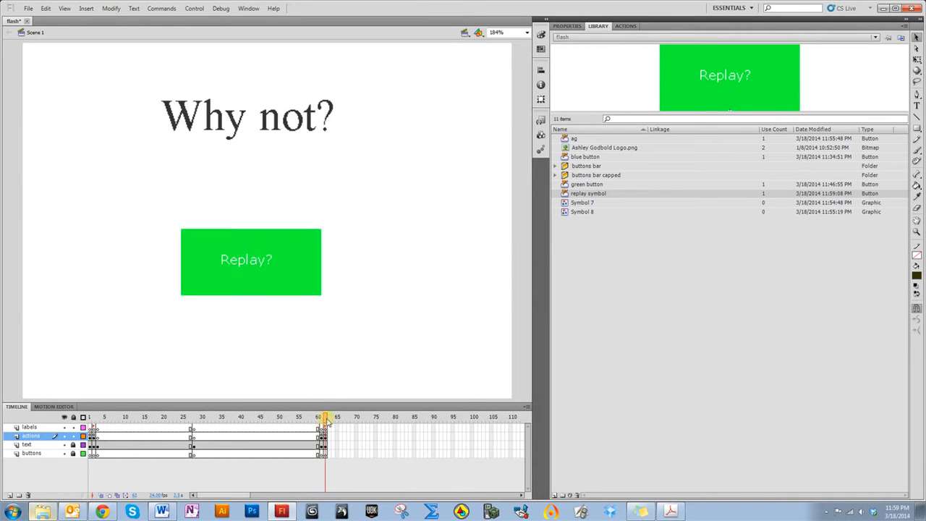
click(91, 428)
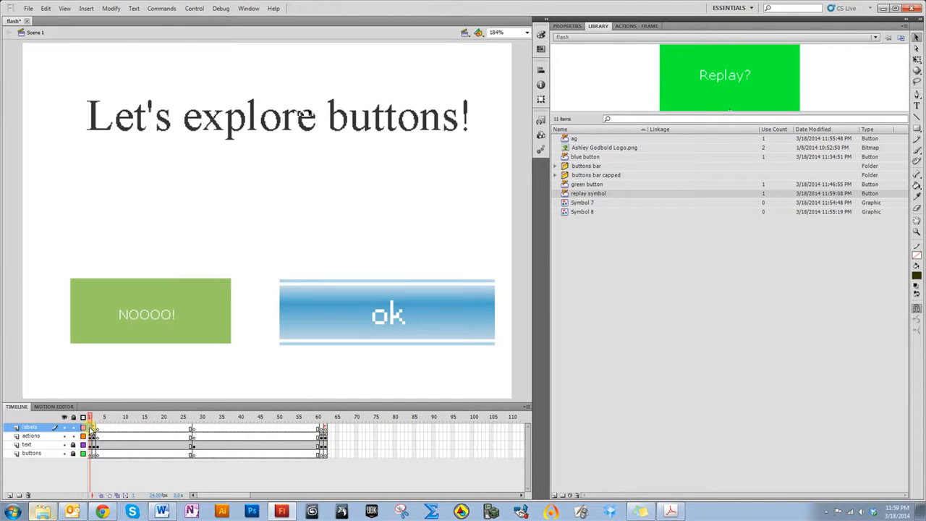
drag(91, 420, 90, 421)
drag(91, 417, 334, 417)
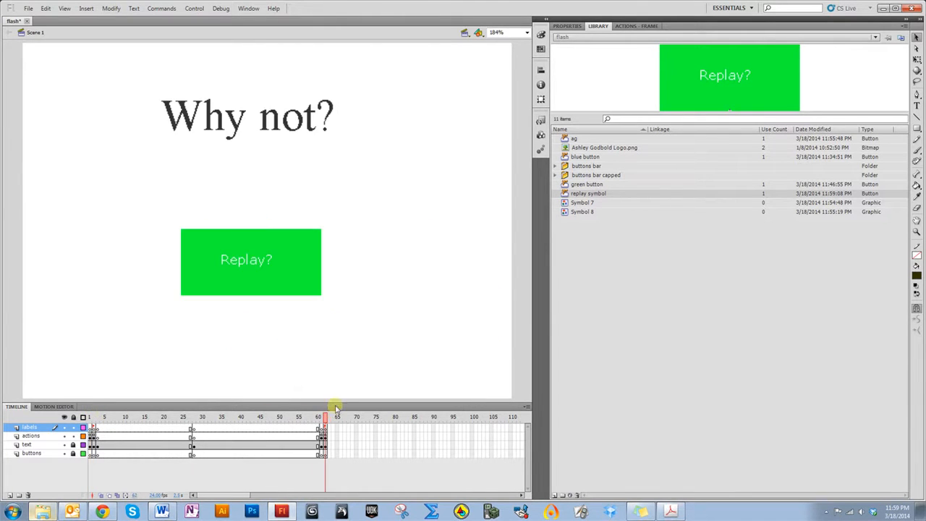
click(304, 280)
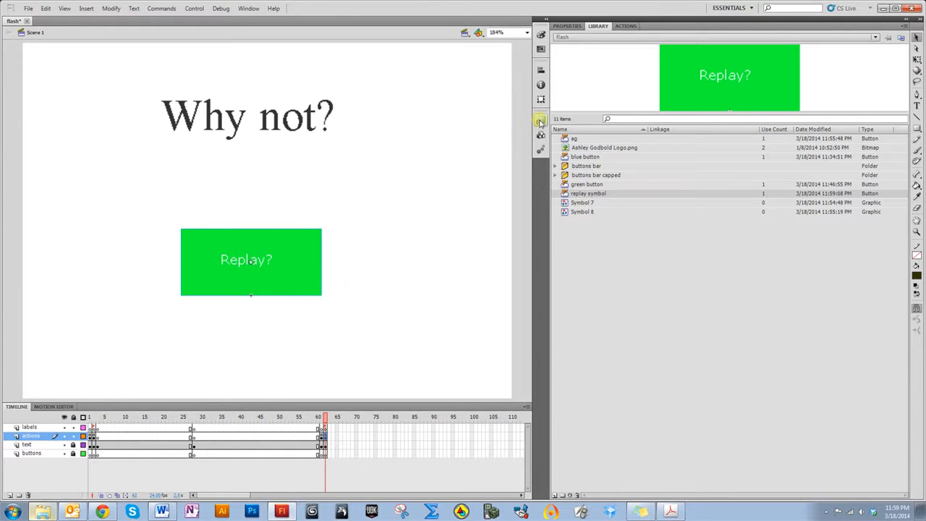
click(565, 26)
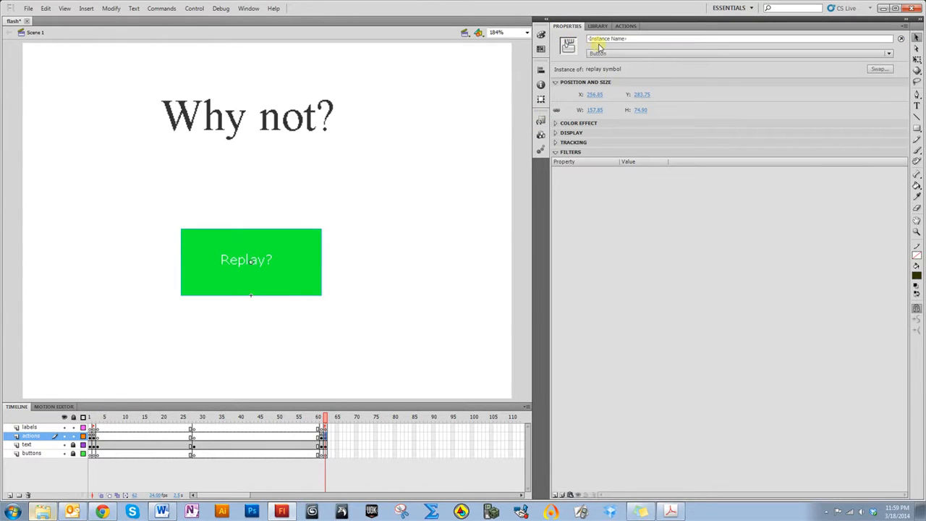
click(600, 37)
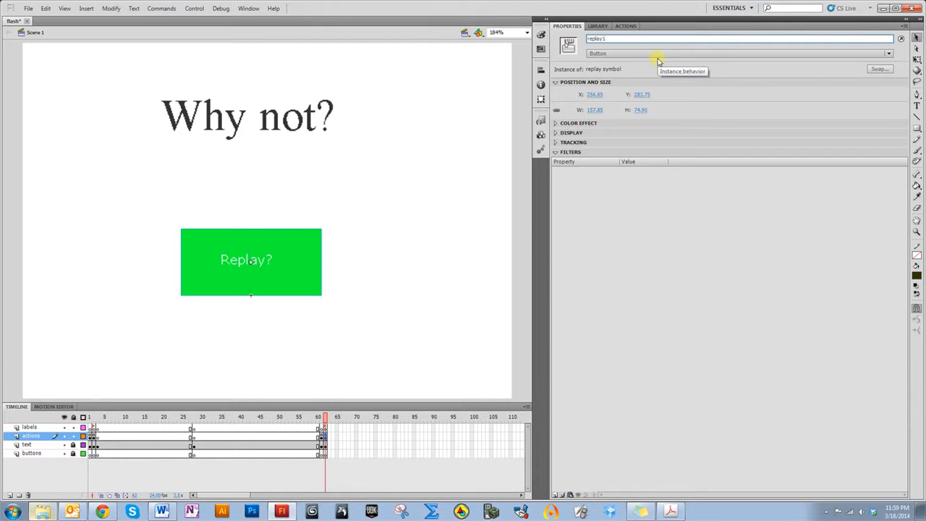
text(replay1_btn)
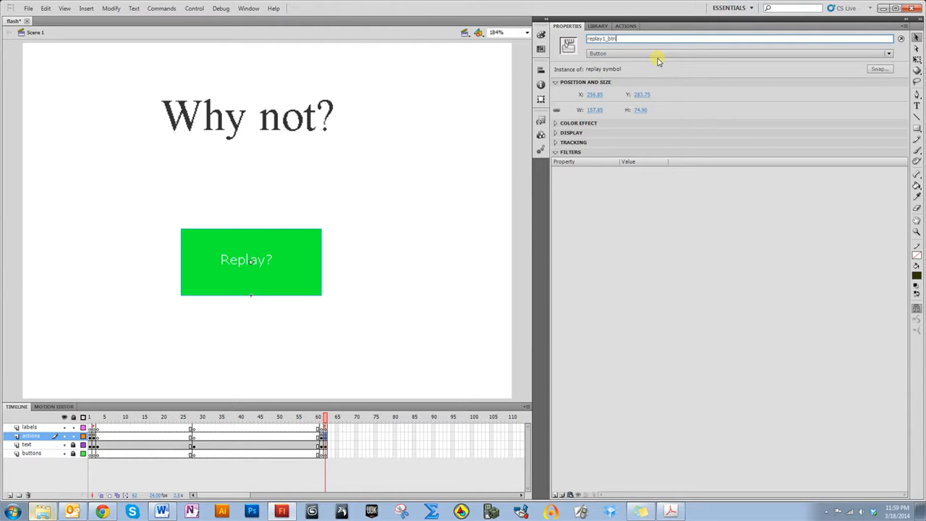
Apply the Click to Go to Frame and Stop code snippet to the replay button, targeting frame 1
click(305, 291)
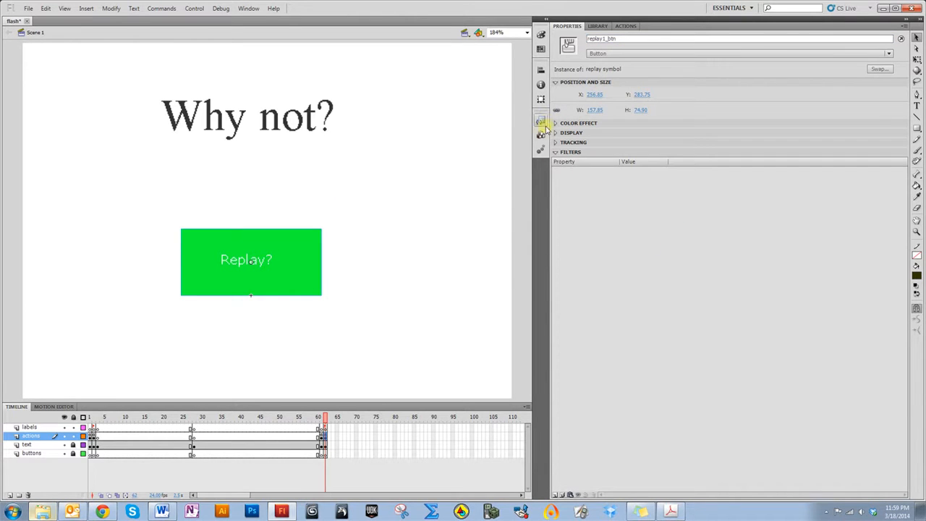
click(547, 122)
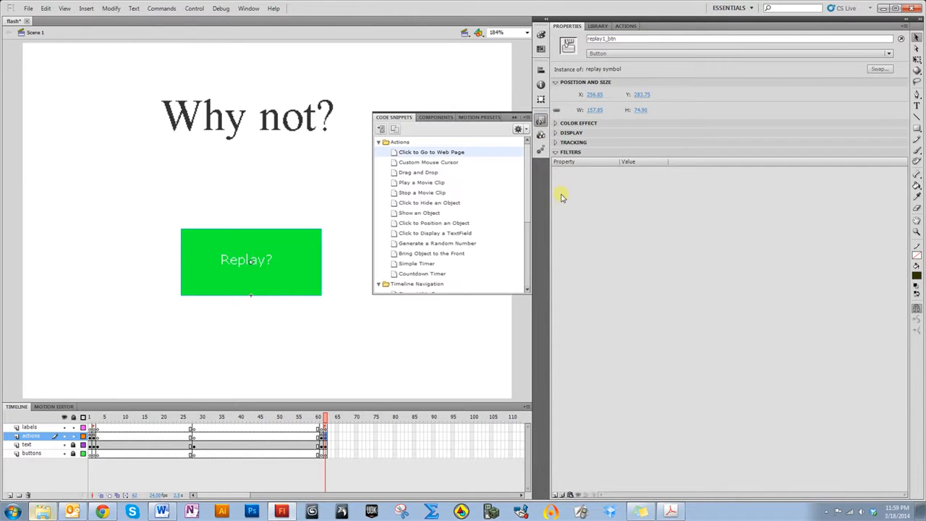
scroll(383, 153, down, 2)
click(380, 143)
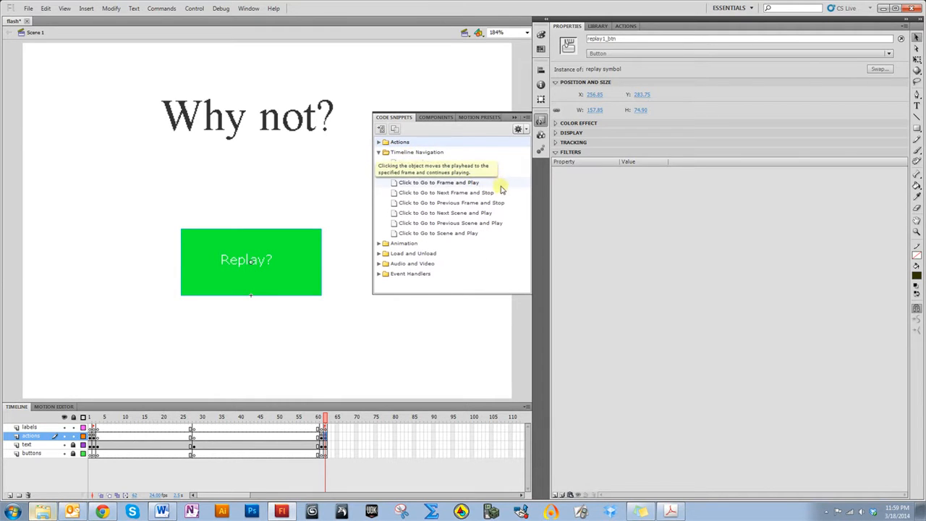
double_click(489, 176)
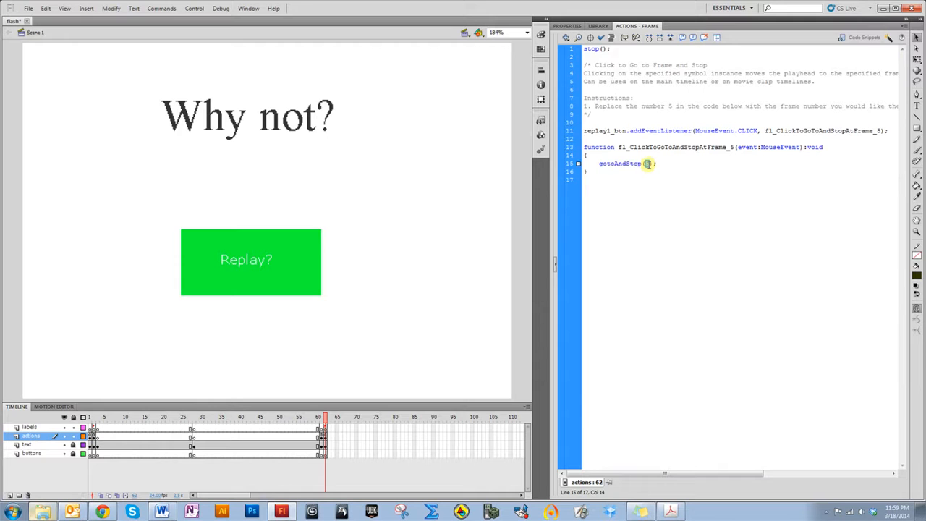
text(1)
Delete the snippet's instruction comments and test the movie
drag(607, 117, 586, 65)
key(BackSpace)
key(BackSpace)
click(617, 192)
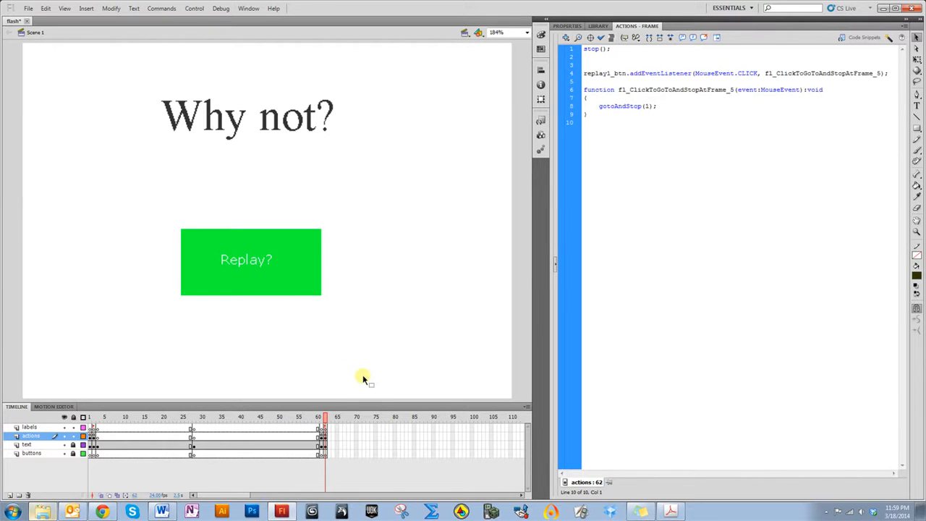
key(ctrl+Return)
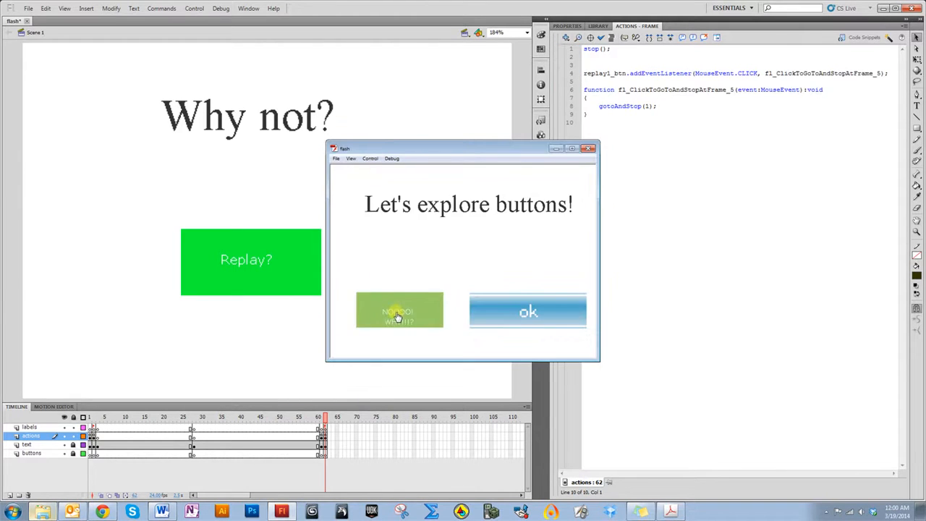
Click through the buttons in the test movie window, then close the preview
click(399, 312)
click(481, 277)
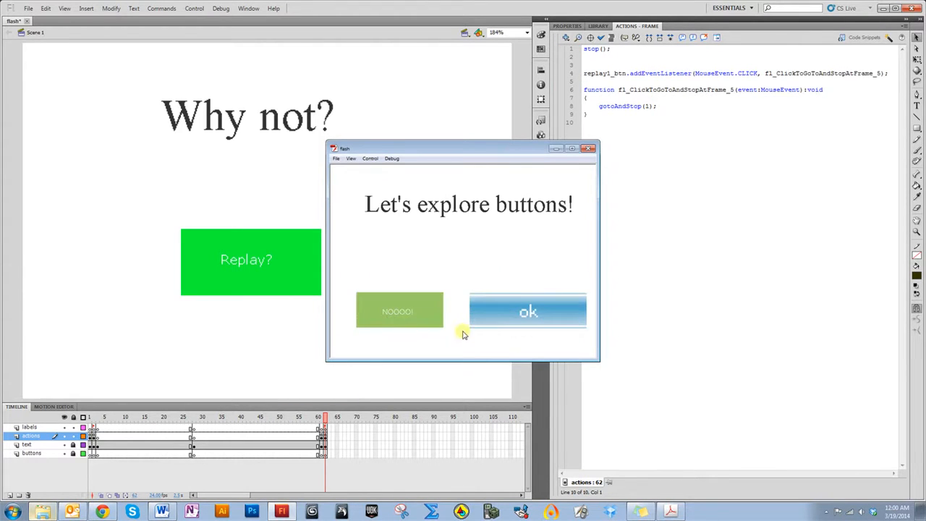
click(590, 150)
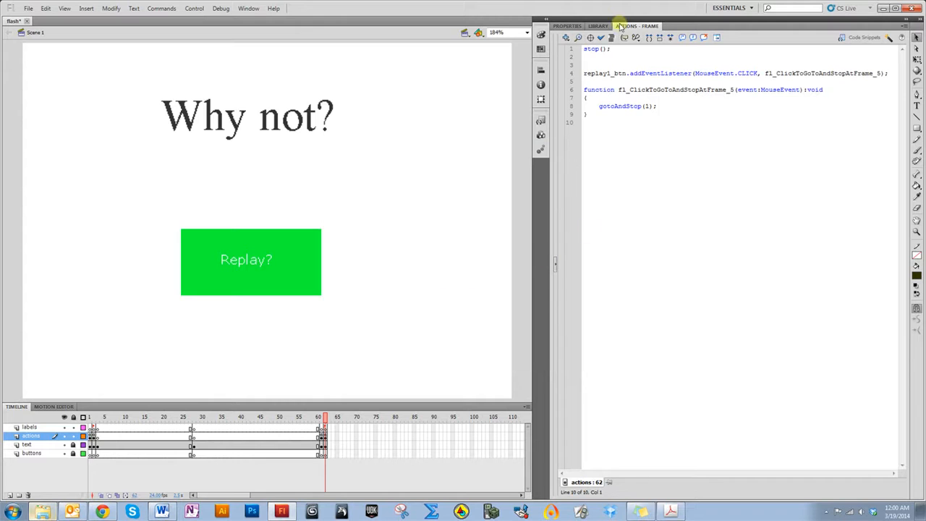
Place a replay symbol instance from the library on the Vist a website frame, below and right of the logo
click(321, 418)
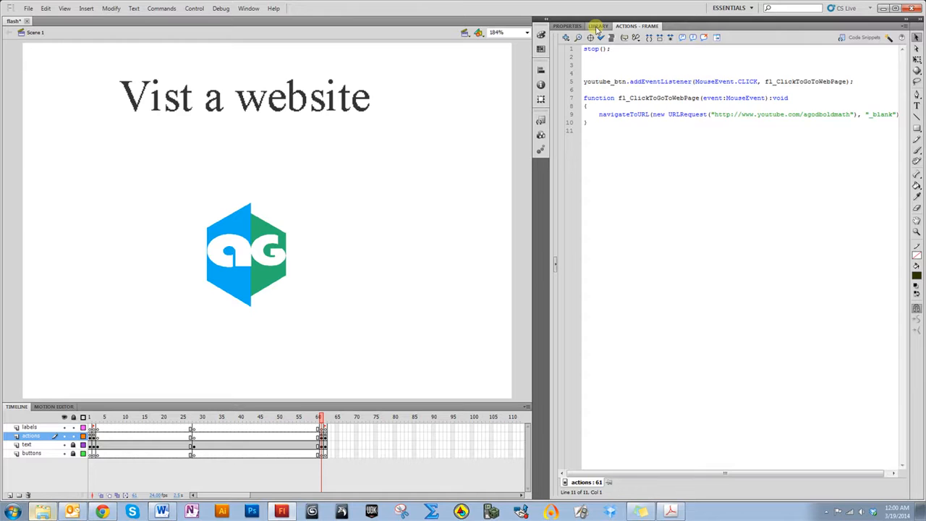
click(598, 26)
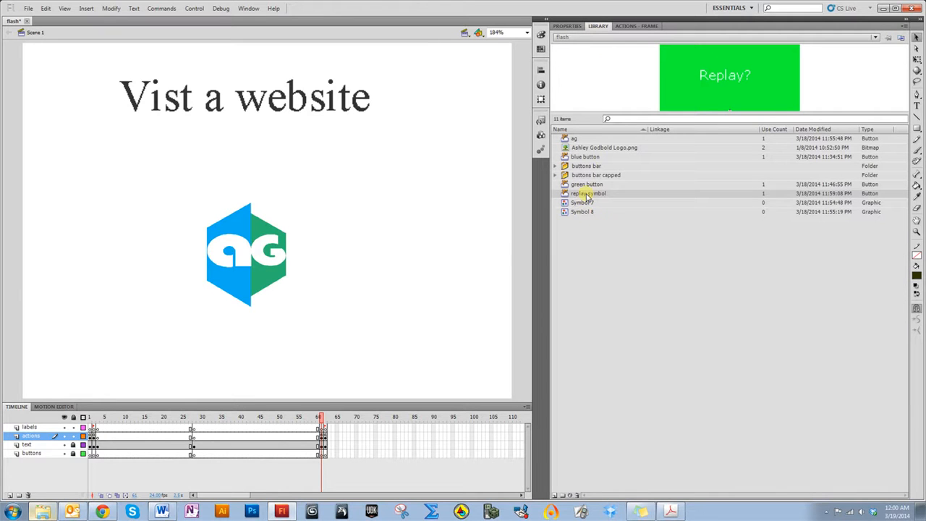
drag(589, 196, 406, 343)
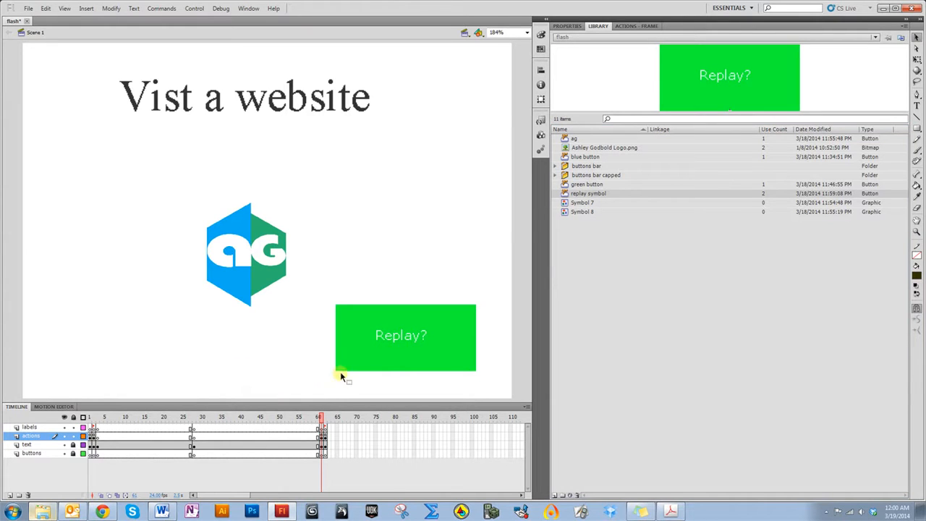
click(408, 351)
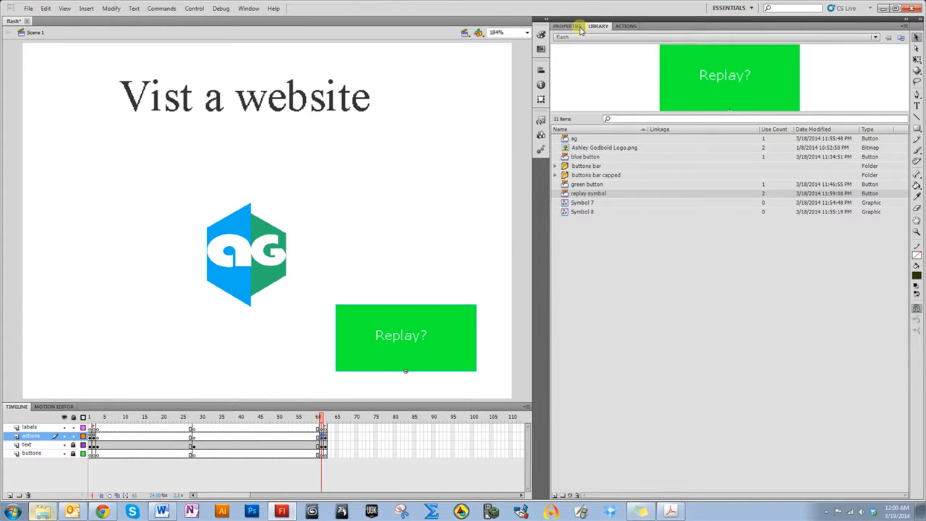
Check the first replay button's instance name, then name the new replay button instance replay2_btn
click(579, 27)
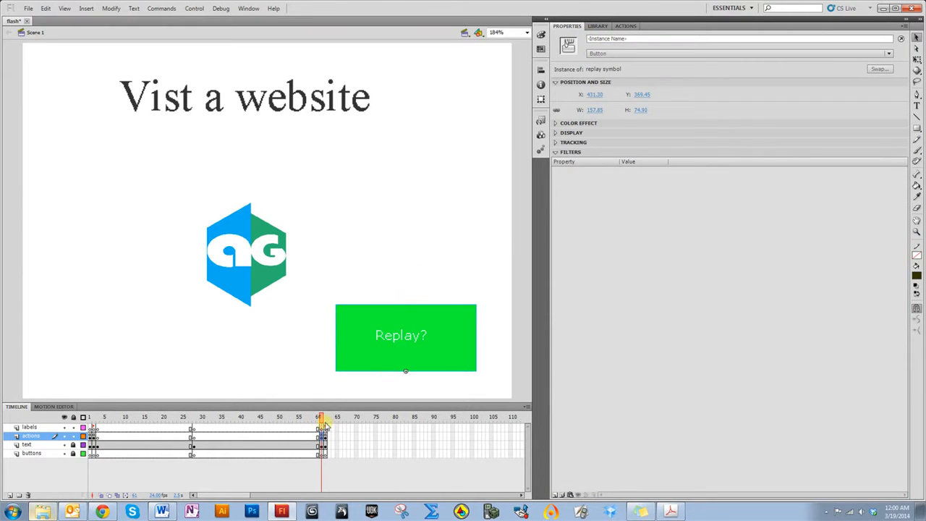
drag(323, 419, 325, 419)
click(282, 271)
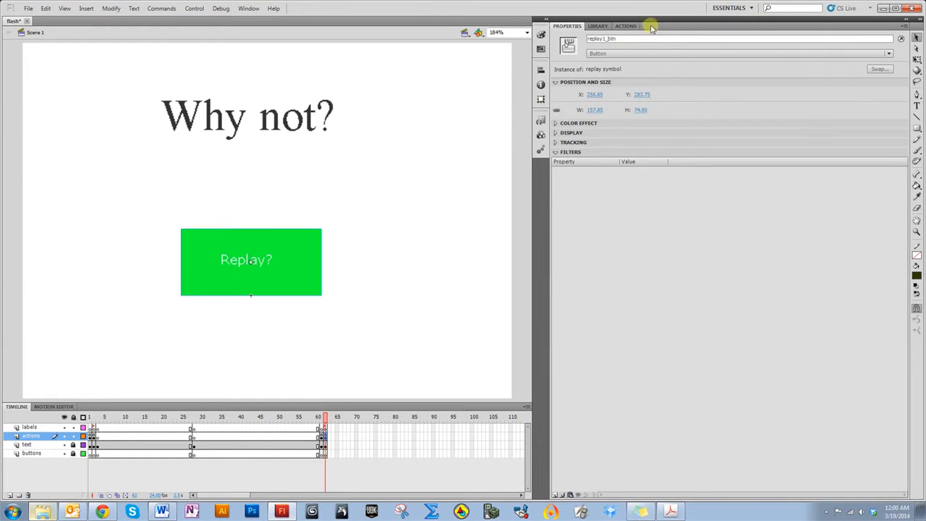
click(602, 39)
drag(324, 418, 321, 418)
click(372, 321)
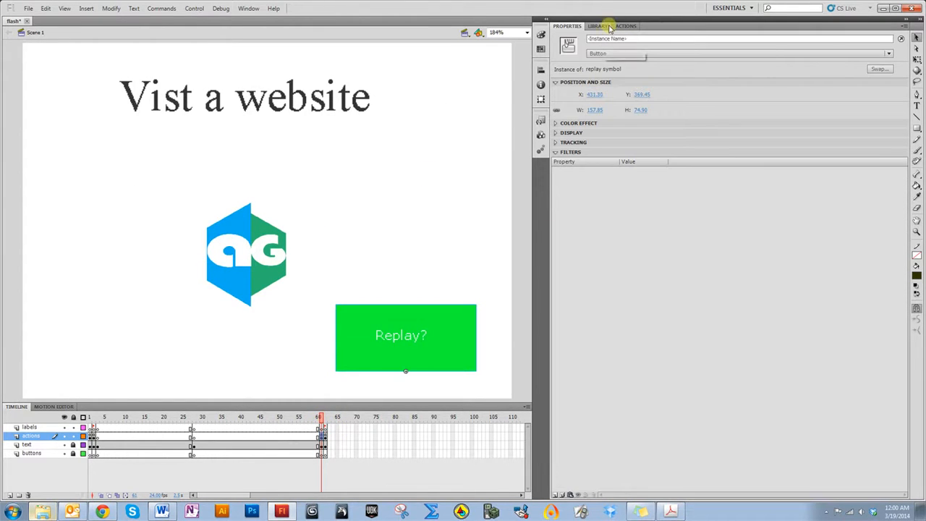
click(595, 39)
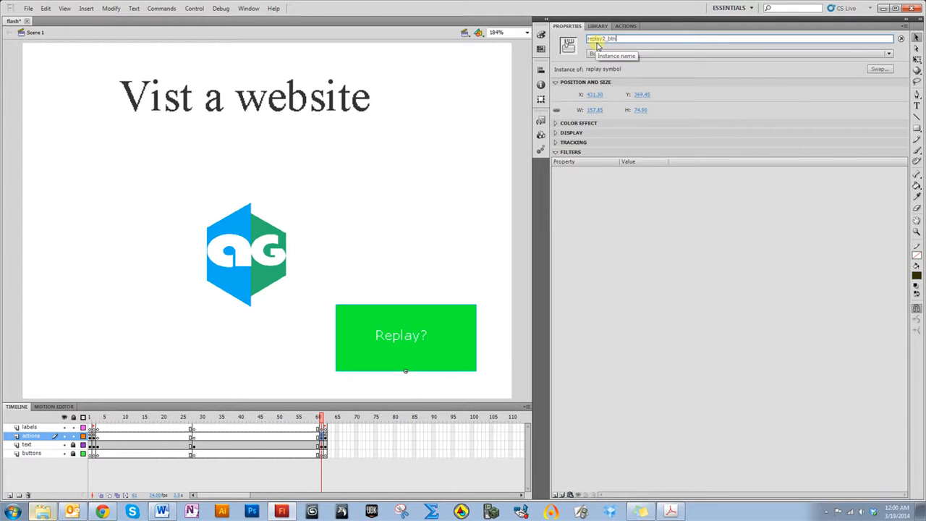
click(457, 243)
Apply the Click to Go to Frame and Stop code snippet to the replay2_btn button
click(420, 355)
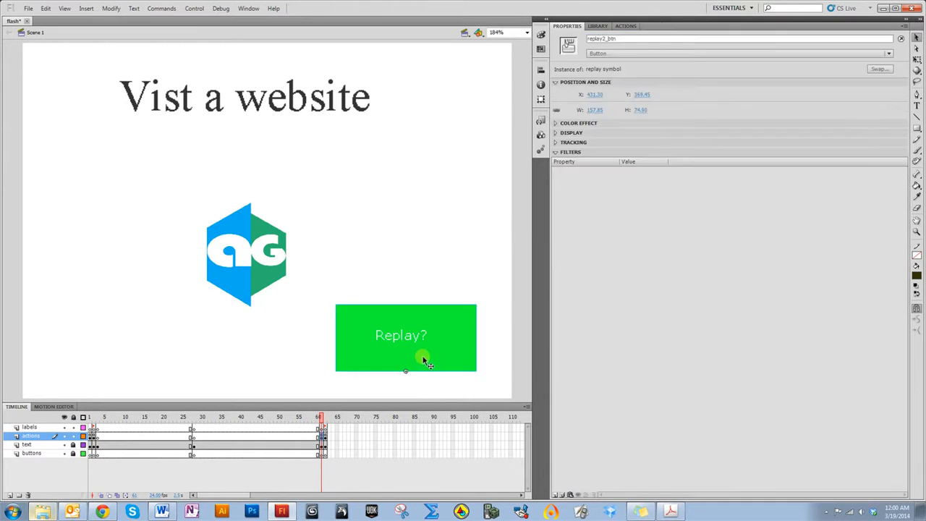
click(540, 121)
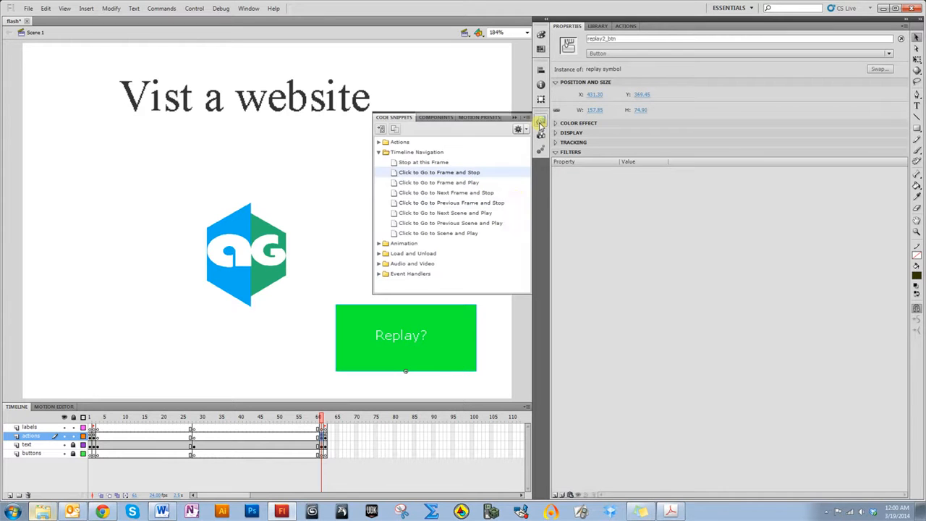
double_click(447, 177)
click(645, 207)
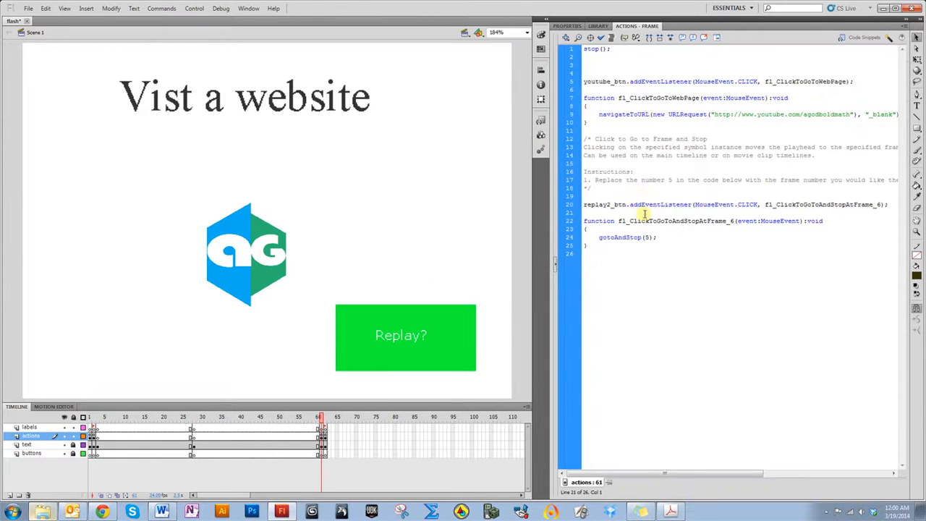
Delete the snippet's instruction comments and set the gotoAndStop target frame to 1
drag(672, 186, 584, 136)
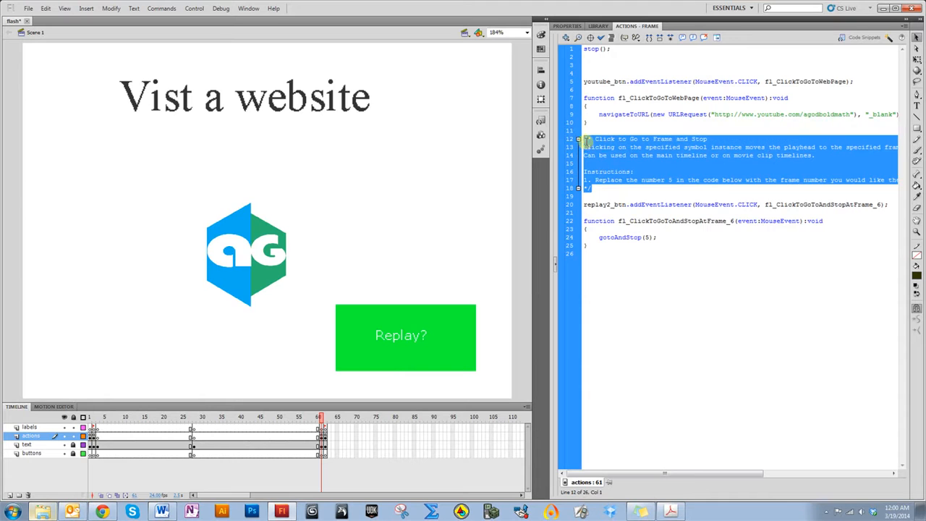
key(Delete)
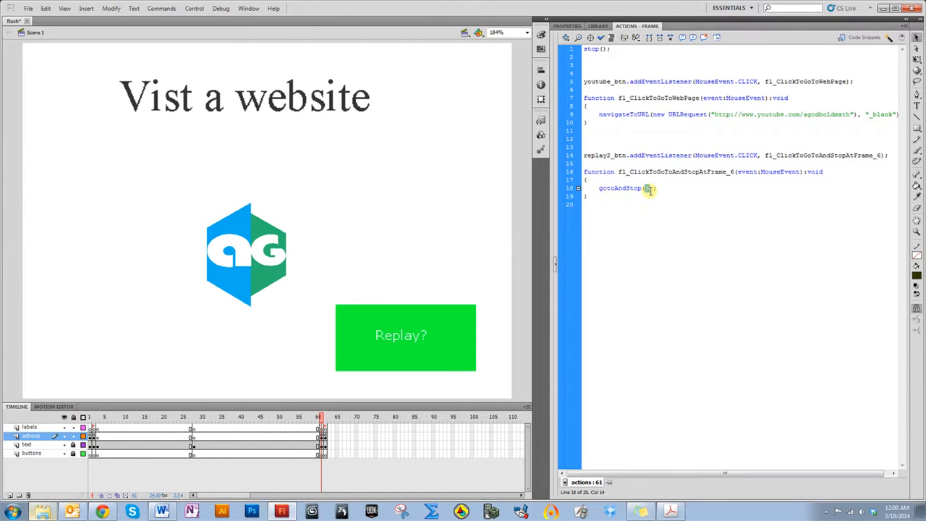
Test the movie, clicking through the buttons to the Vist a website frame and its replay button
key(ctrl+Return)
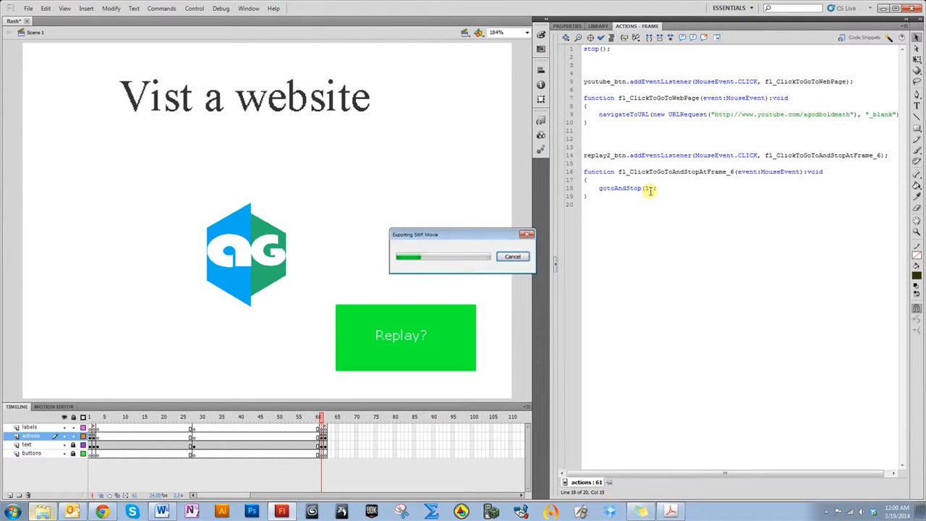
click(384, 311)
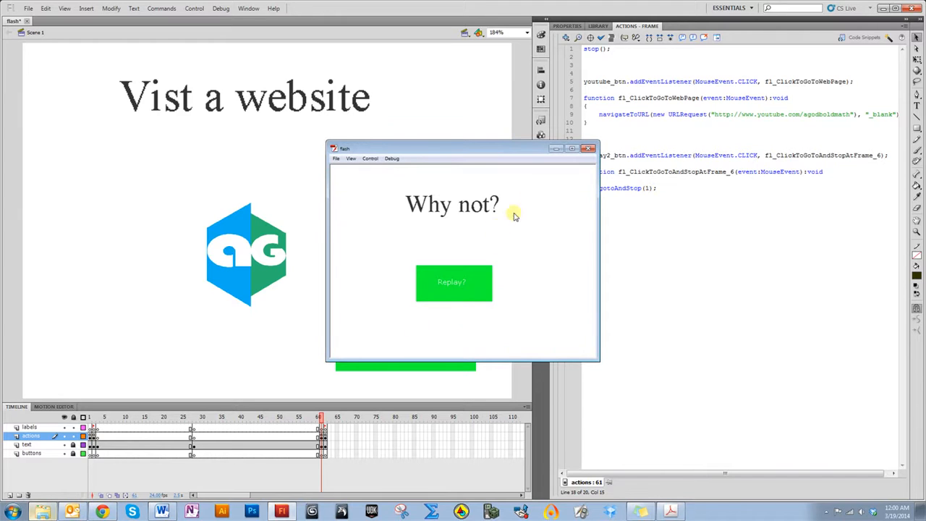
click(461, 290)
click(506, 313)
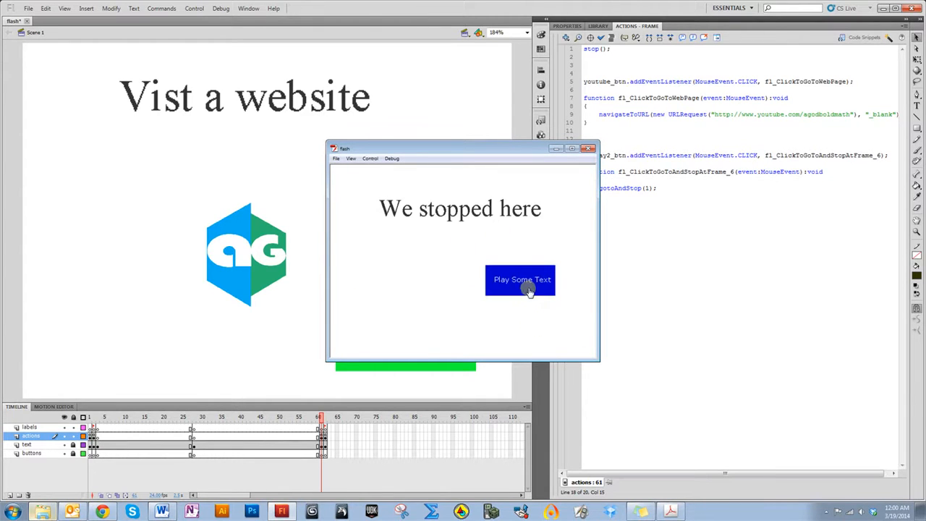
click(530, 285)
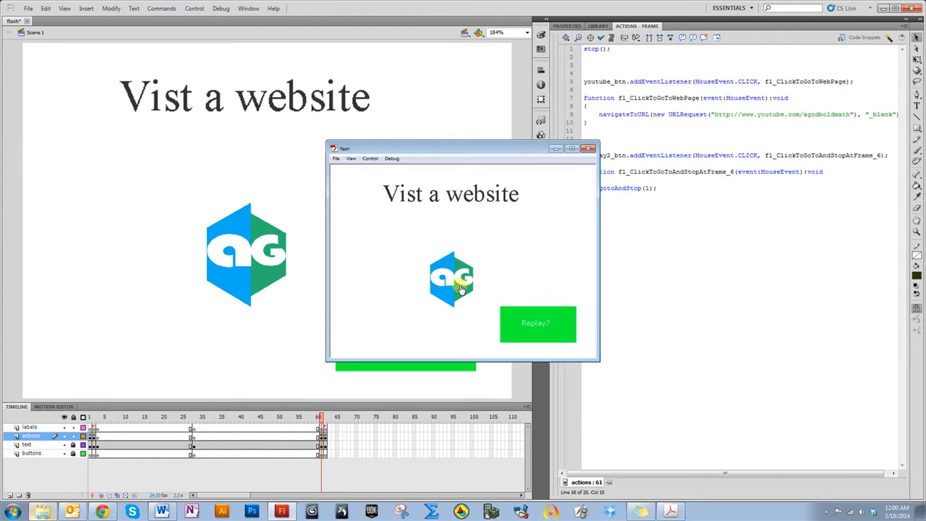
click(530, 325)
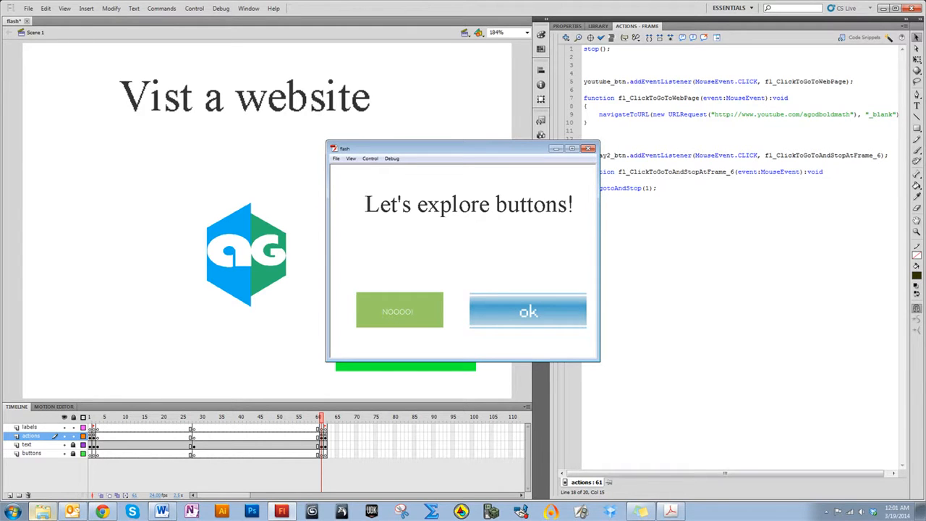
drag(470, 147, 468, 161)
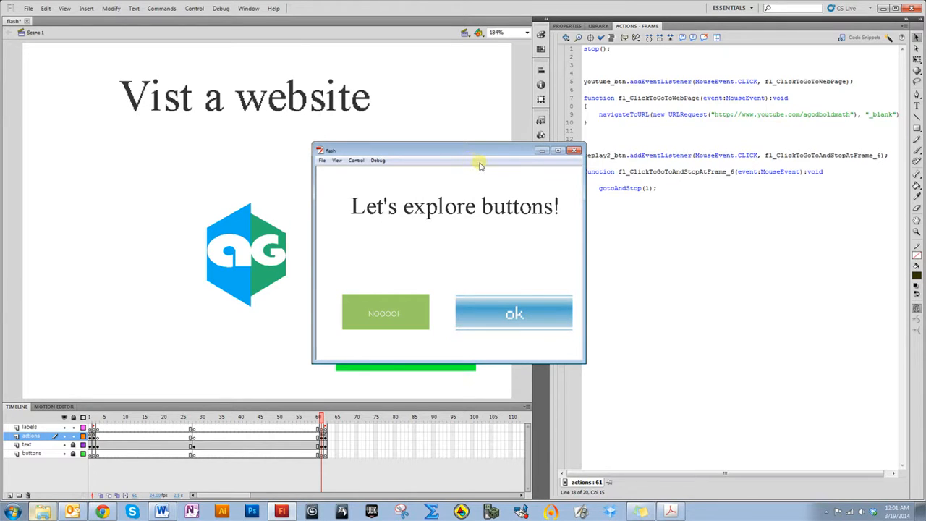